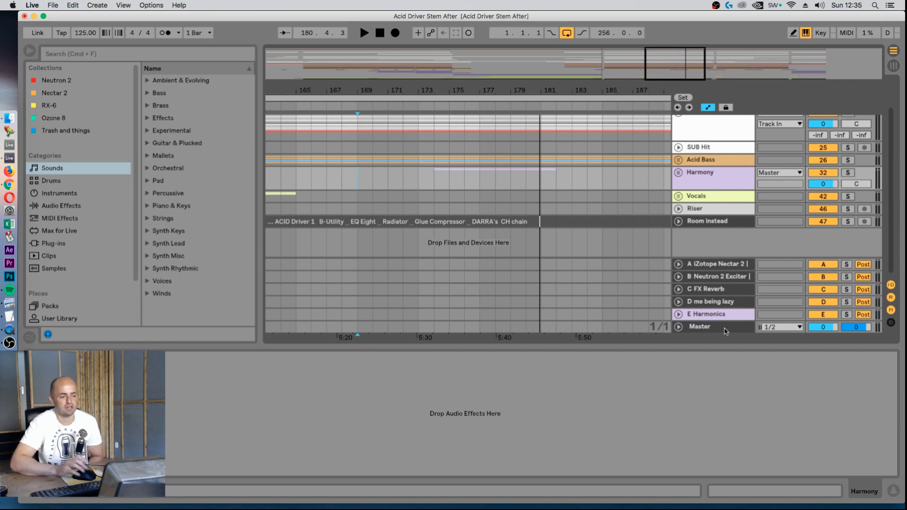
Play the arrangement from bar 169 and look through the tracks inside the Drums group, folding it again.
key("space")
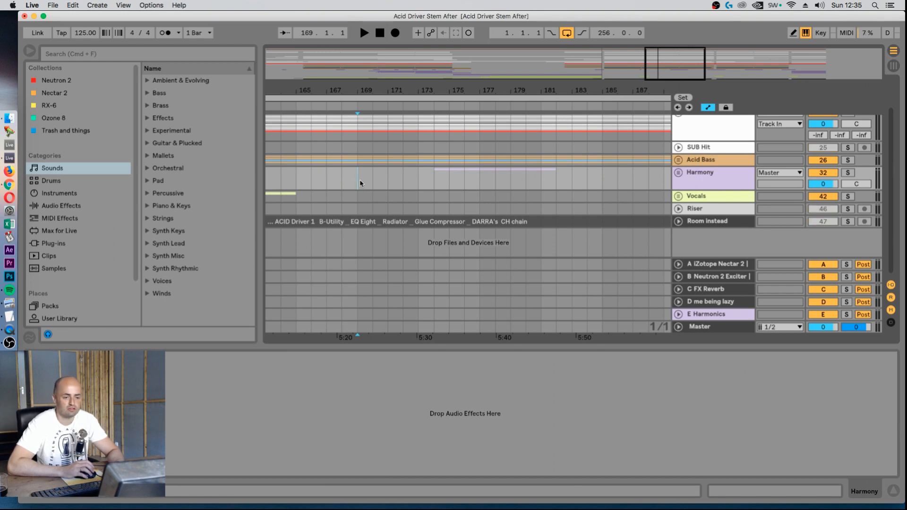
key("space")
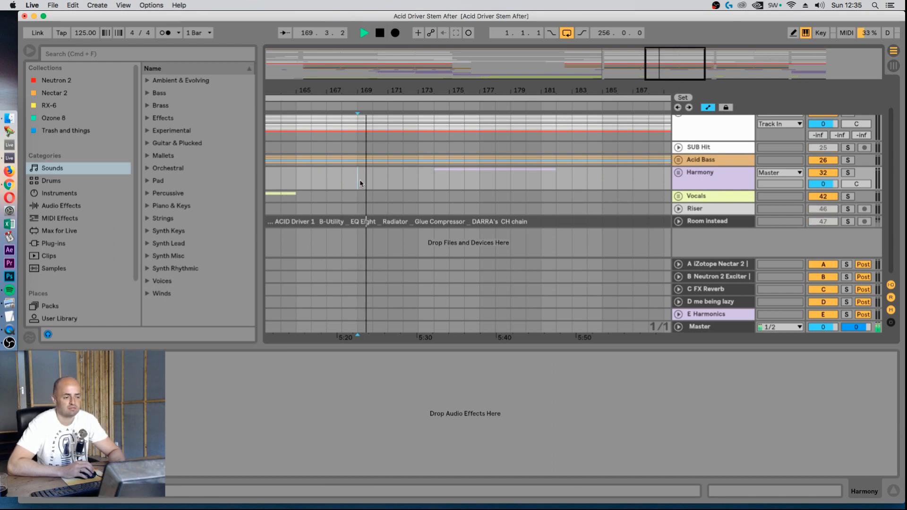
scroll(359, 183, "up", 3)
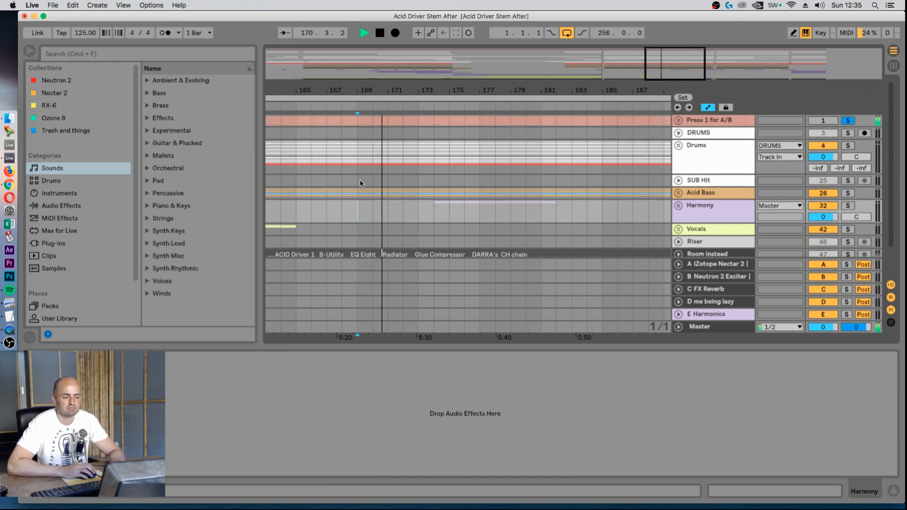
left_click(679, 146)
scroll(690, 151, "down", 10)
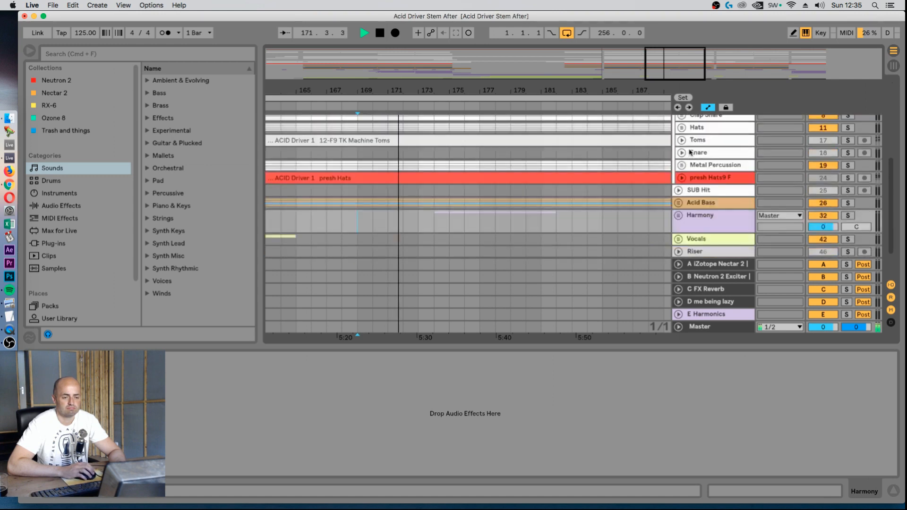
scroll(690, 151, "up", 10)
left_click(679, 145)
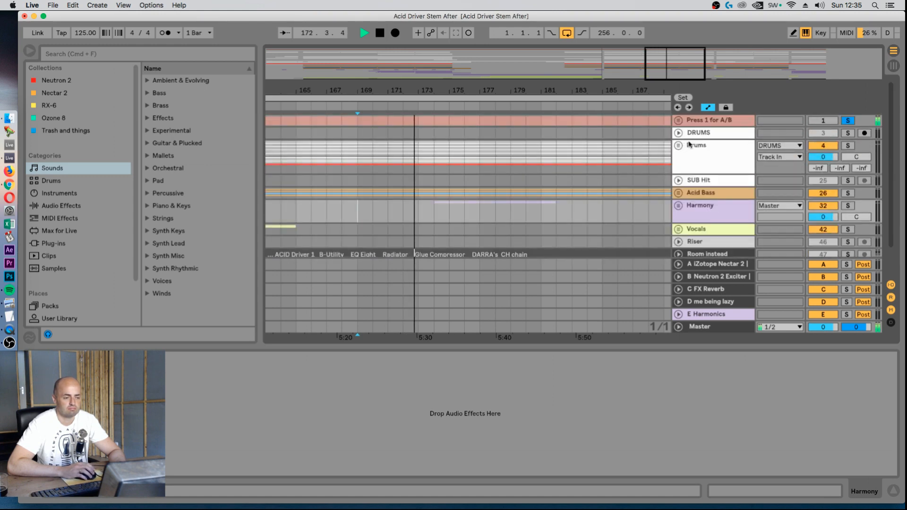
Compare the mix with the Press 1 for A/B track by switching between them during playback, and stop on the mix.
key("1")
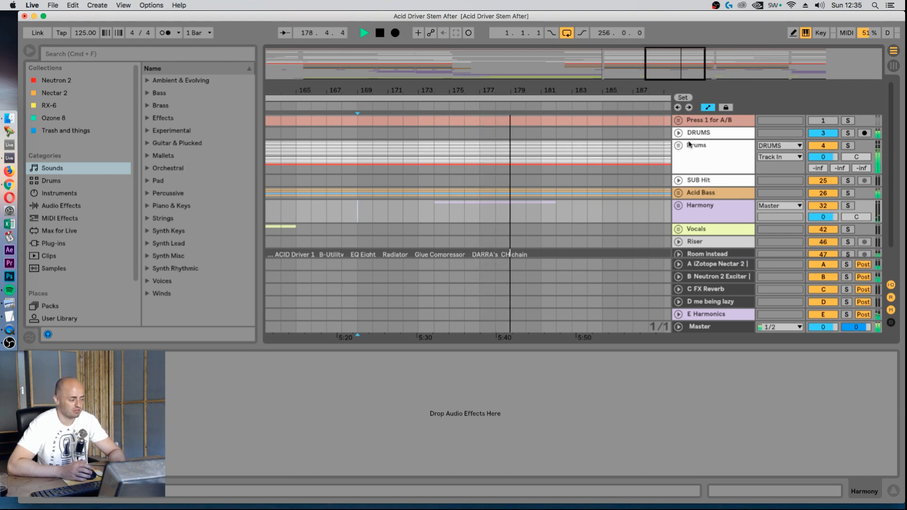
key("1")
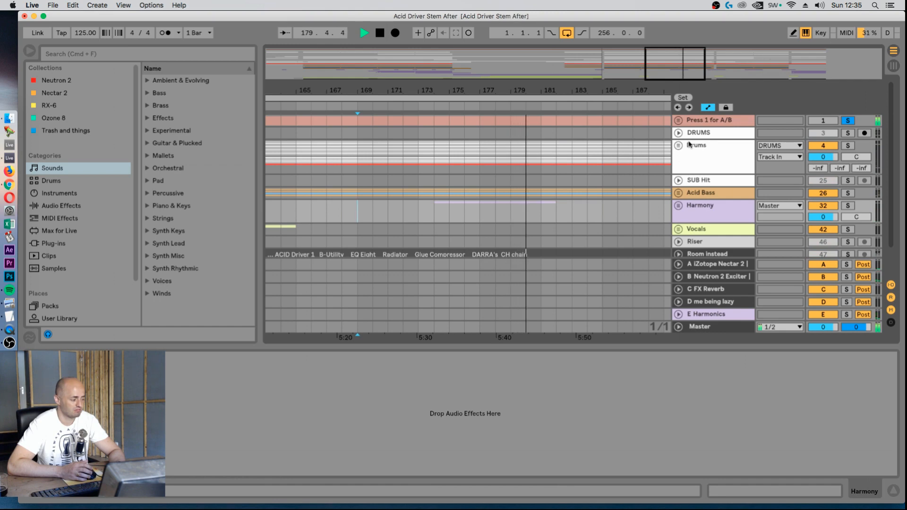
key("1")
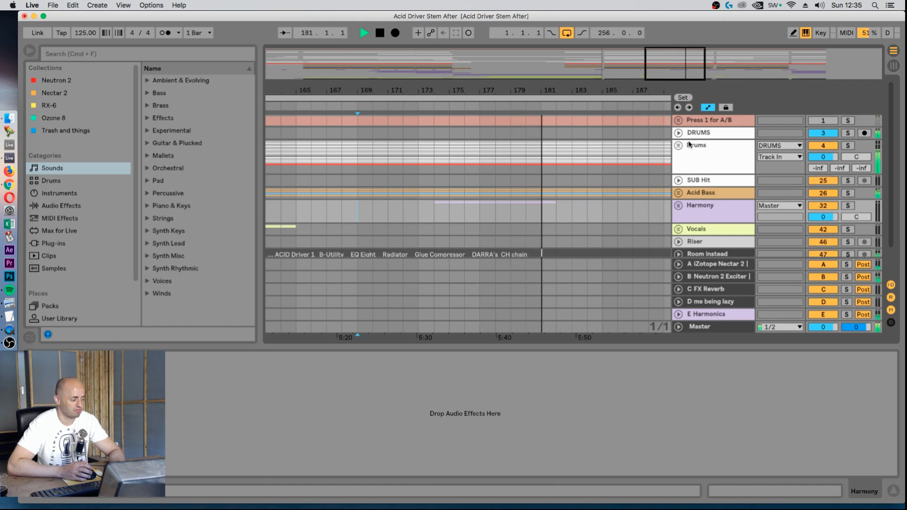
key("space")
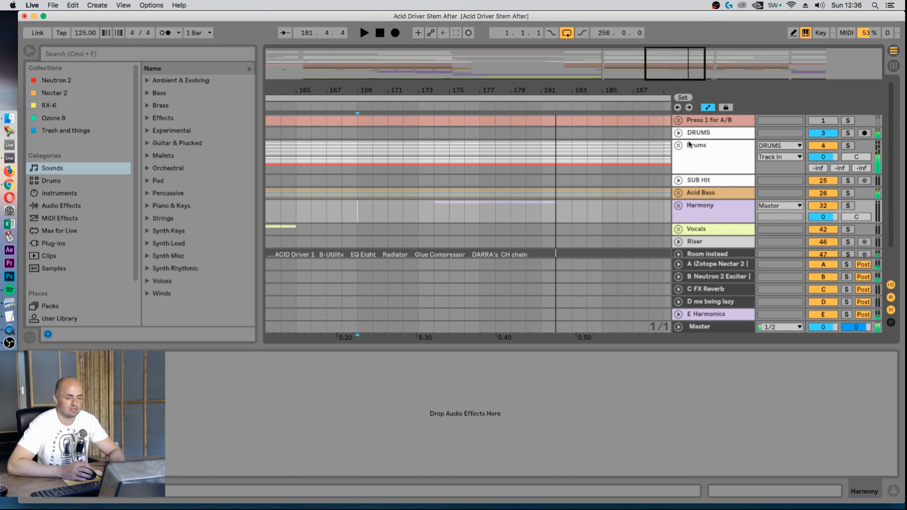
scroll(695, 151, "down", 2)
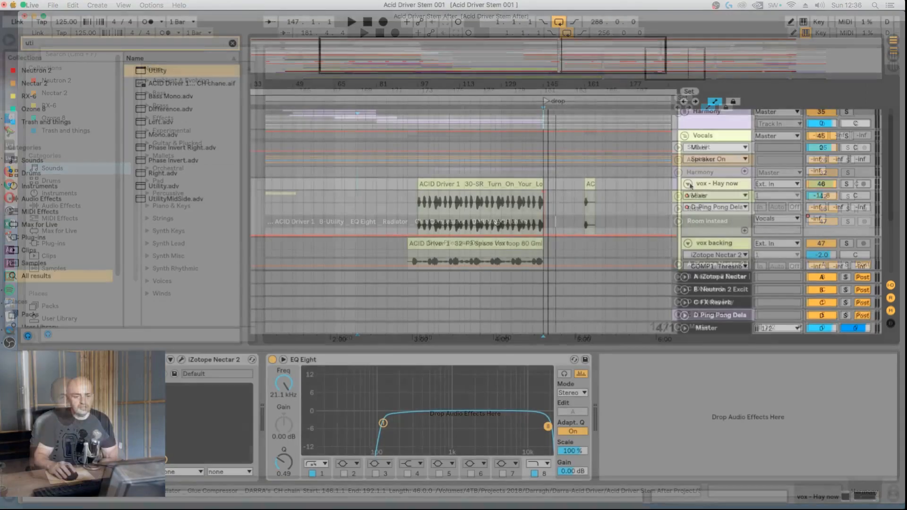
Fold the vox - Hay now track and the Vocals group, and show the whole arrangement of the Acid Driver Stem 001 set.
left_click(688, 198)
left_click(685, 135)
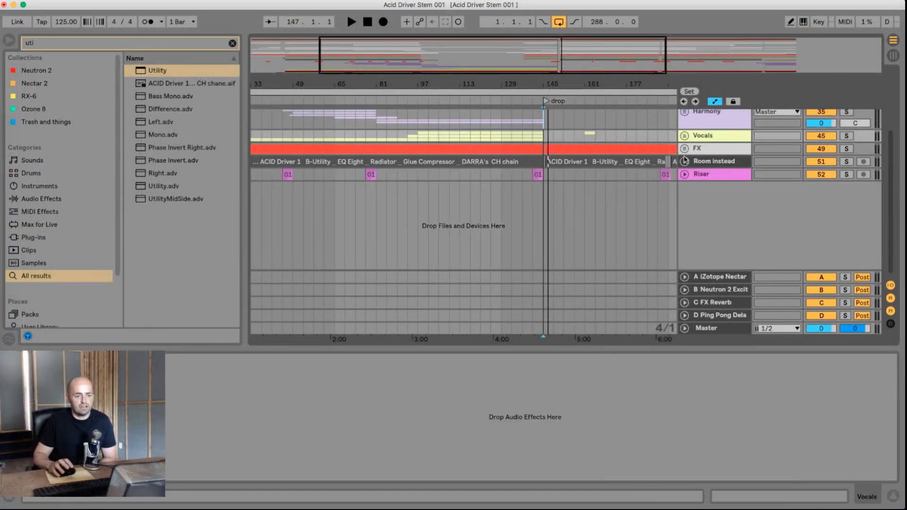
left_click_drag(618, 82, 618, 40)
scroll(514, 297, "up", 5)
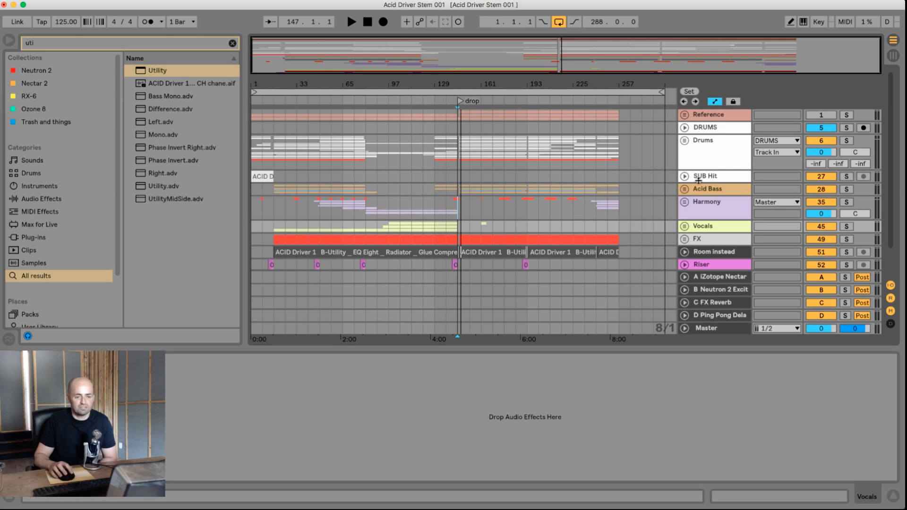
Solo the vox - Hay now track inside the Vocals group, set the start position to bar 105 and unfold the track.
left_click(684, 190)
scroll(694, 194, "down", 3)
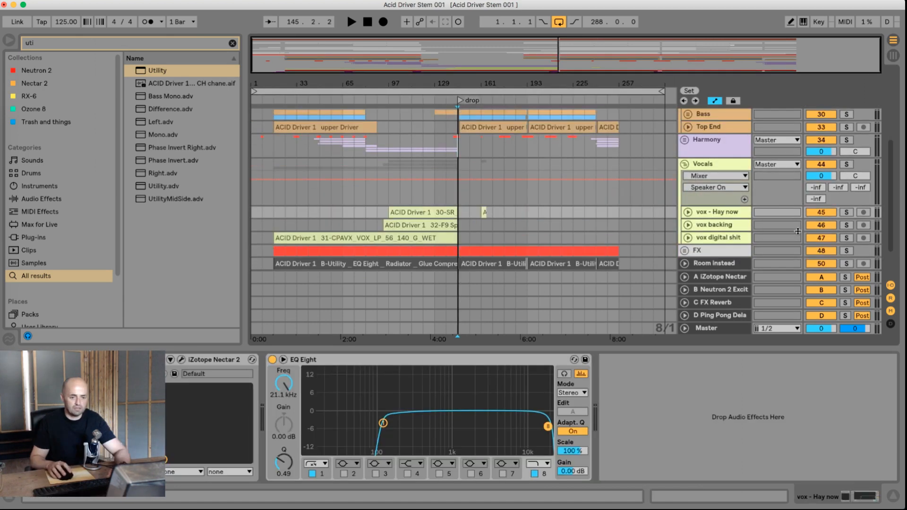
left_click(400, 203)
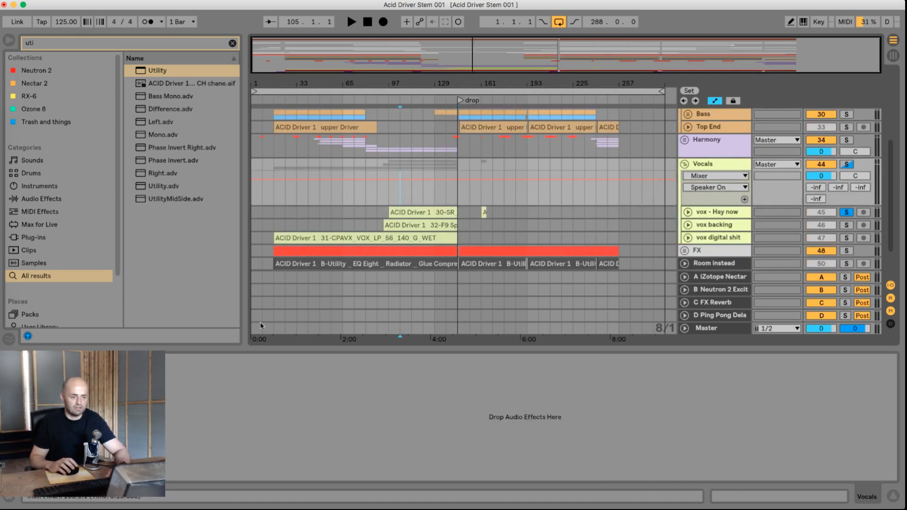
left_click(689, 214)
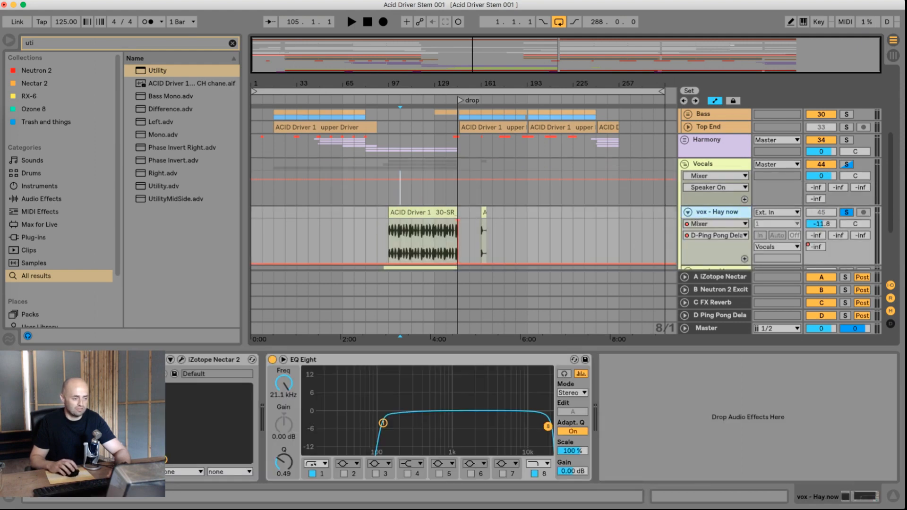
Toggle the iZotope Nectar 2 device on the vox - Hay now track and listen to the soloed vocal from bar 105.
left_click(160, 360)
key("space")
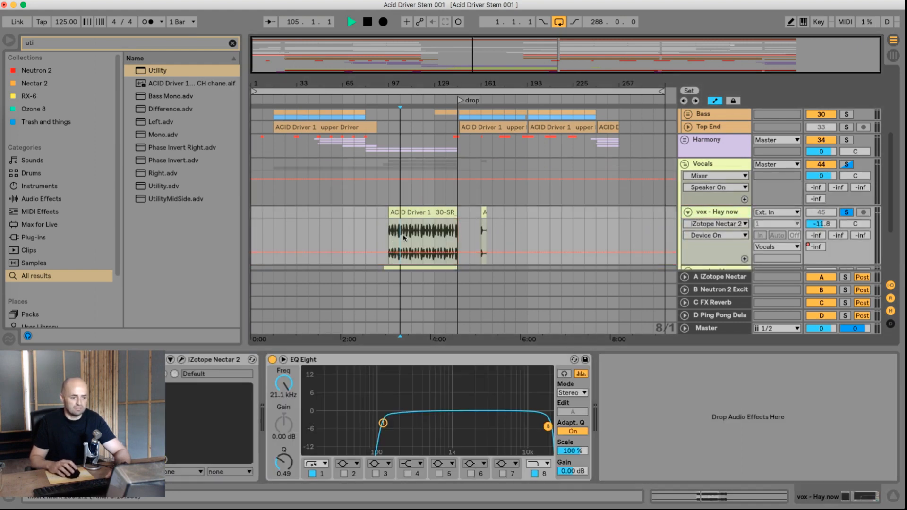
key("space")
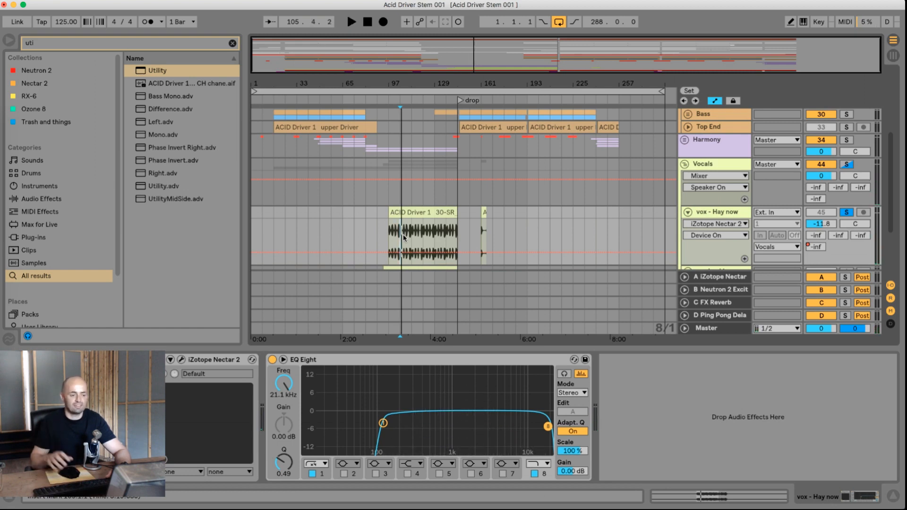
key("space")
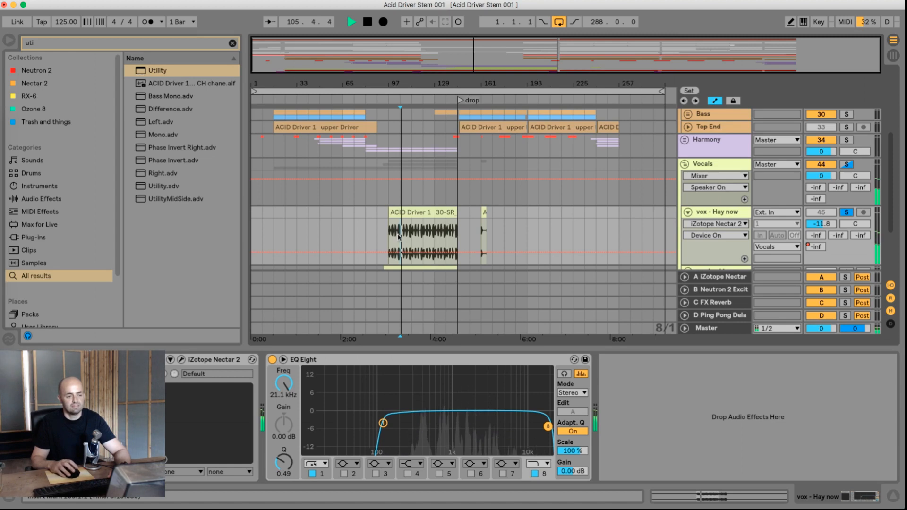
left_click_drag(405, 64, 404, 78)
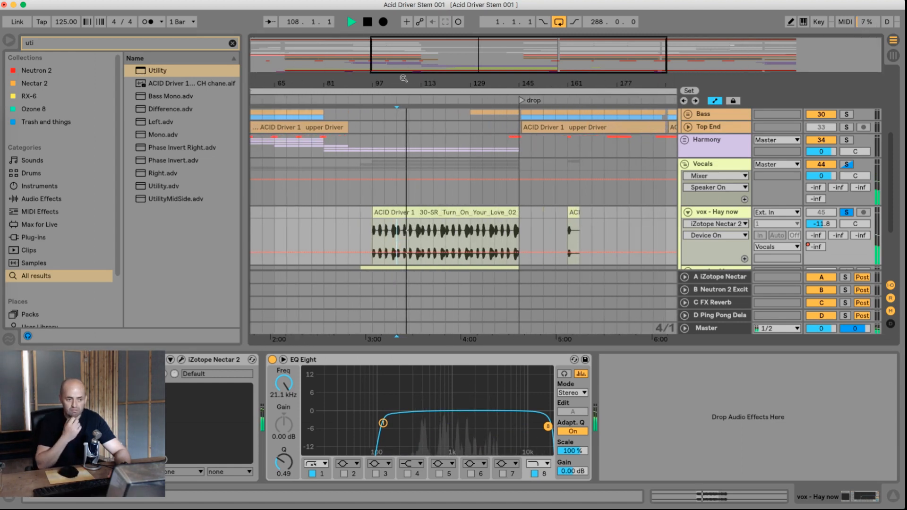
key("space")
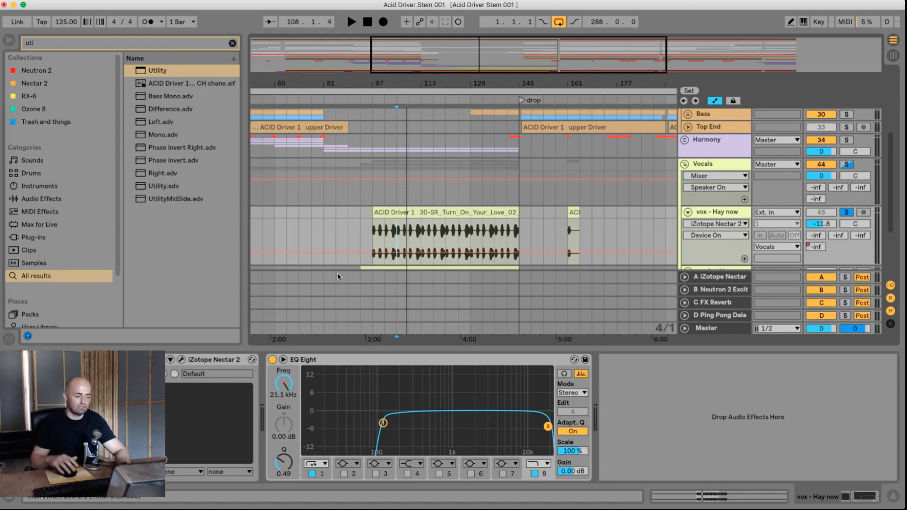
Open the Nectar 2 plug-in window and compare the vocal with its Reverb module off and on during playback.
left_click(181, 359)
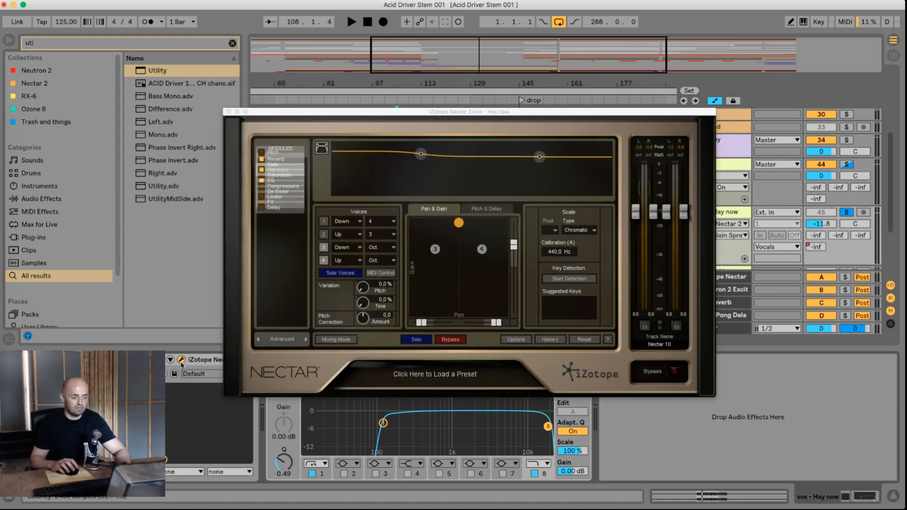
key("space")
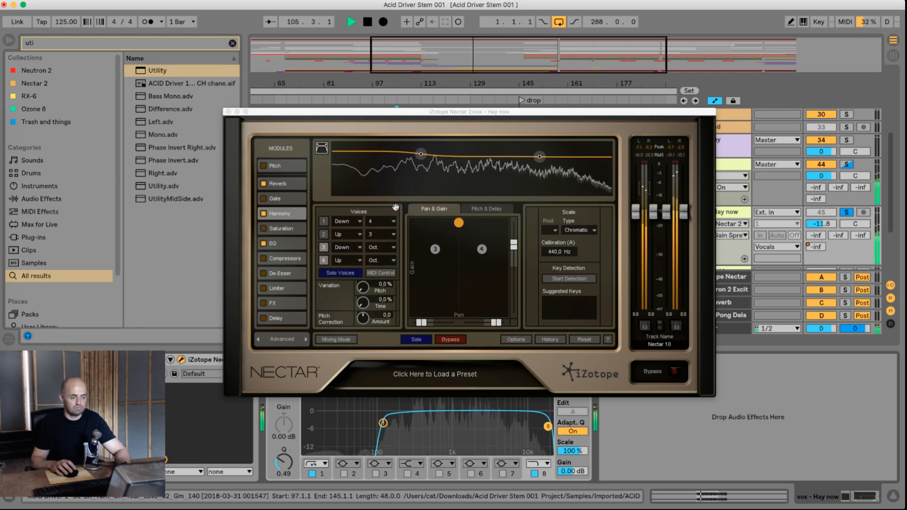
left_click(278, 184)
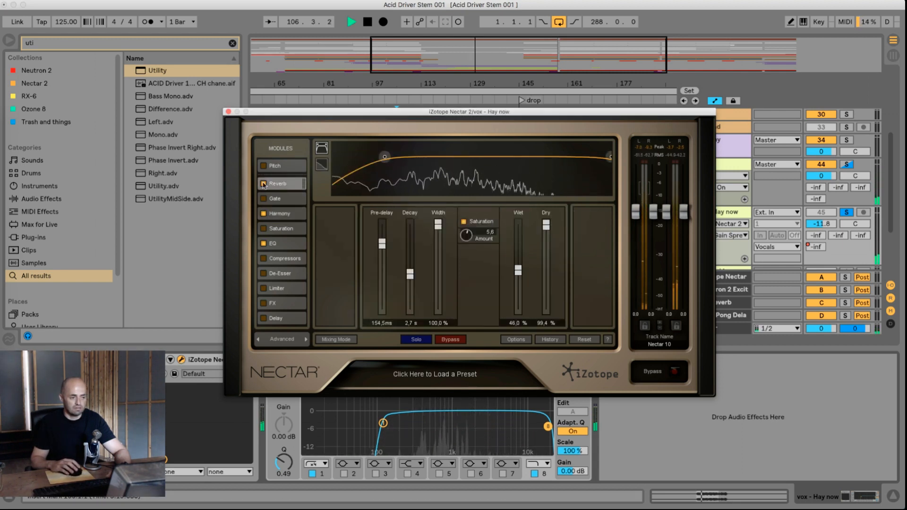
left_click(264, 184)
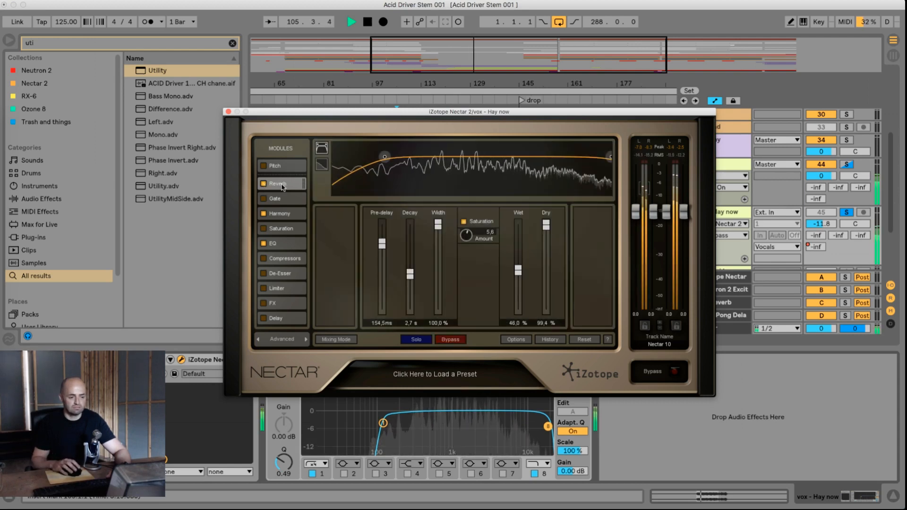
key("space")
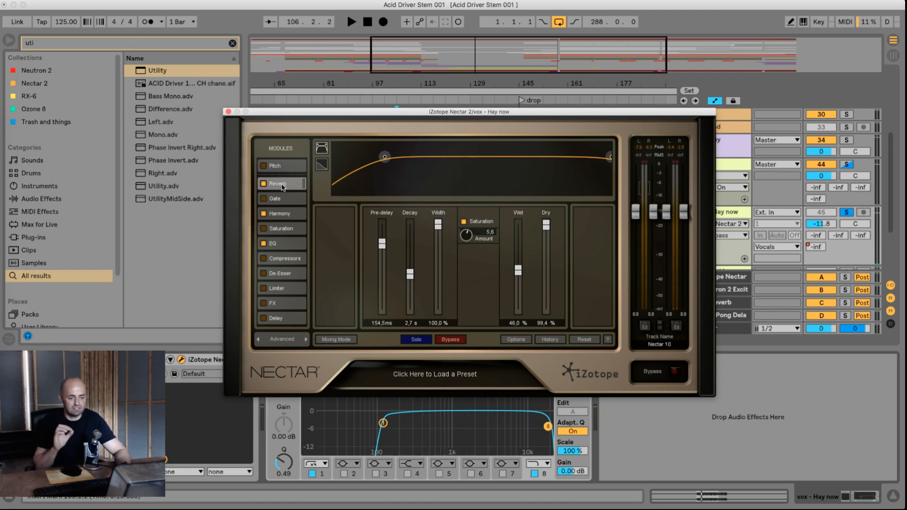
Compare the vocal with Nectar 2's Harmony module bypassed and active, and listen to its harmony voices soloed.
left_click(280, 213)
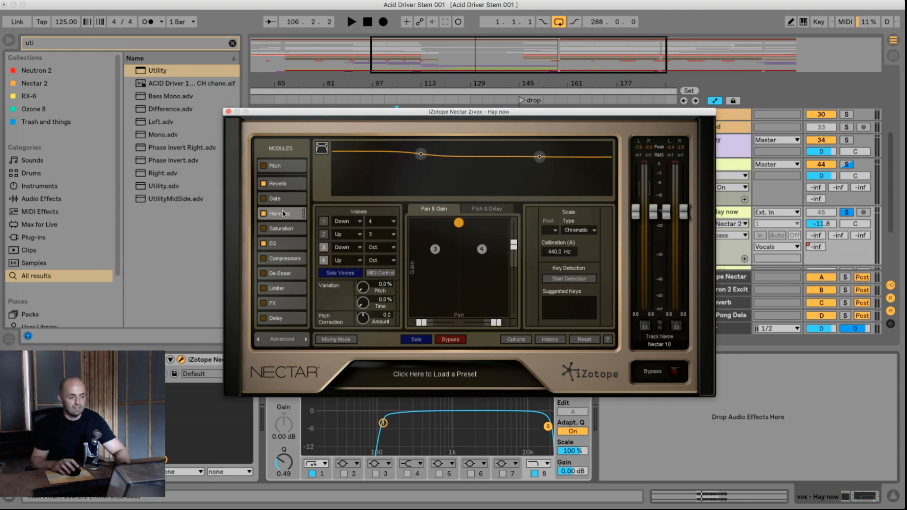
key("space")
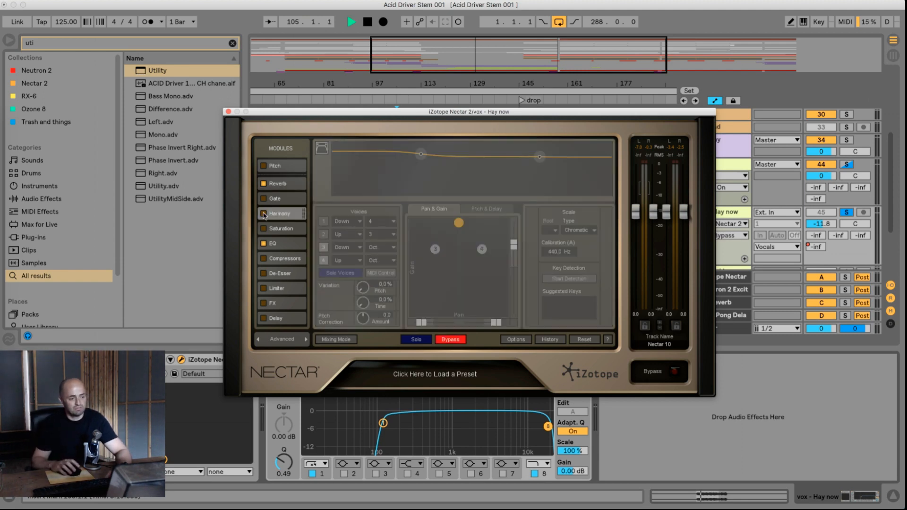
left_click(264, 214)
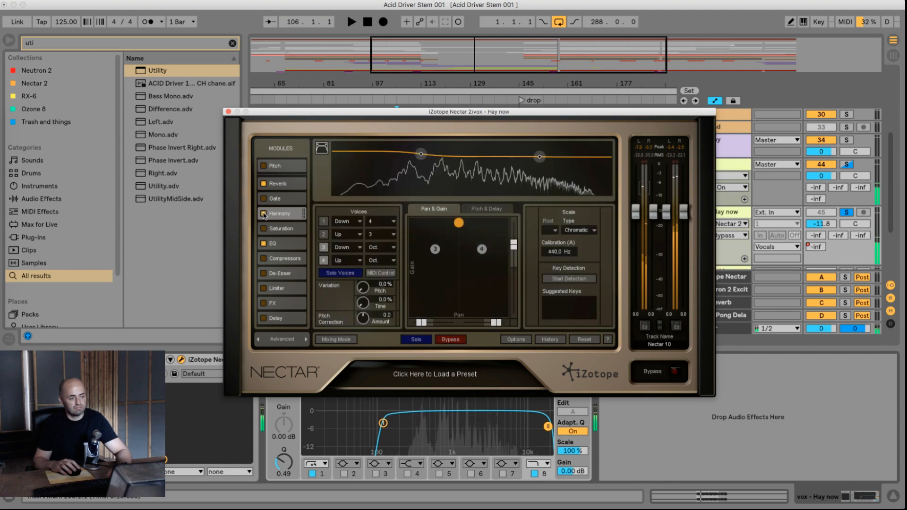
key("space")
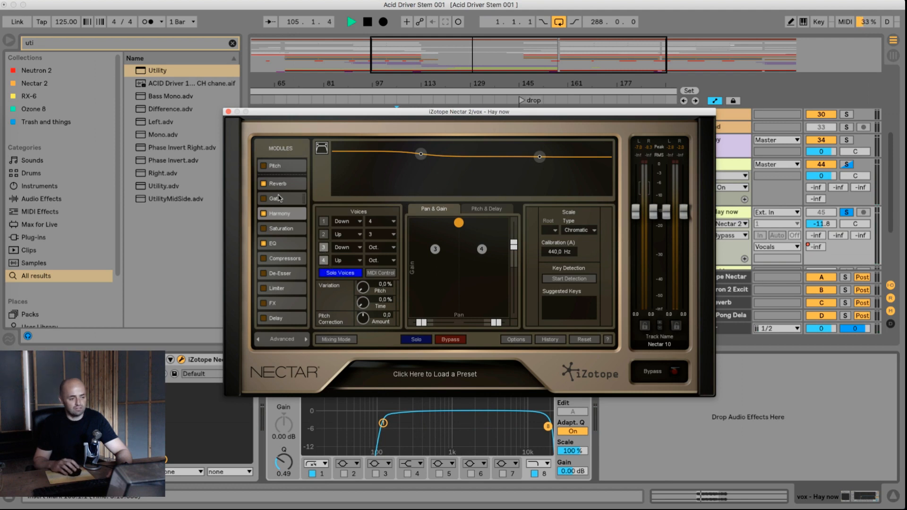
key("space")
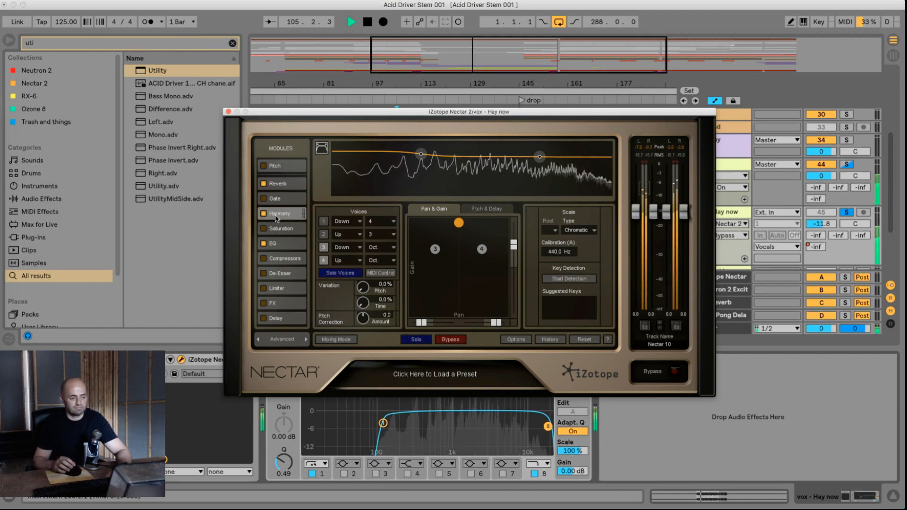
left_click(276, 218)
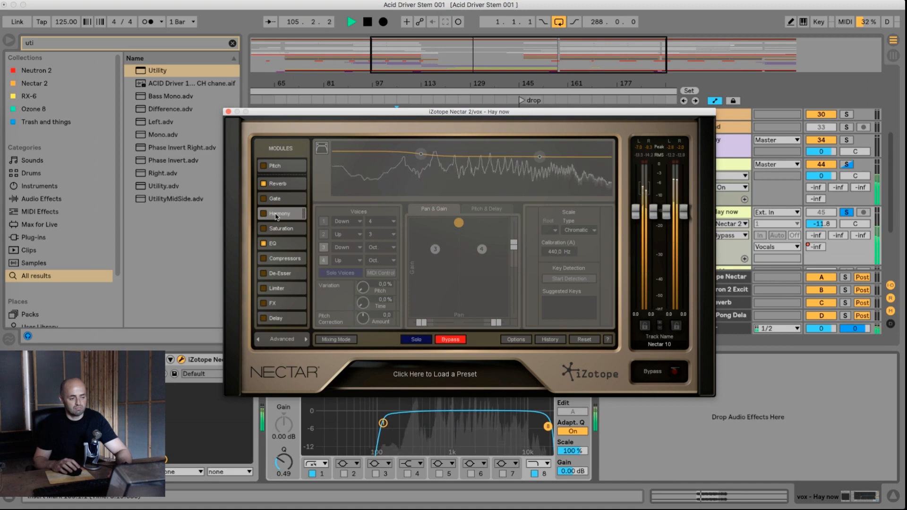
left_click(277, 218)
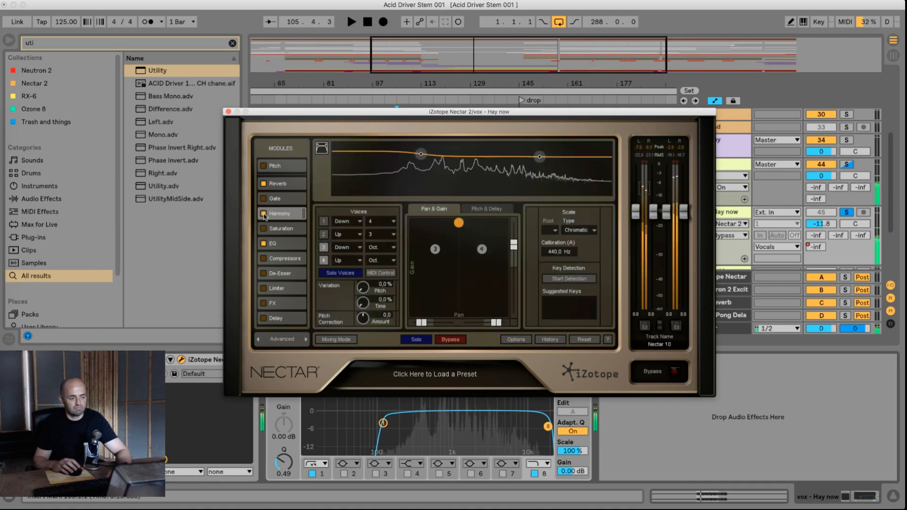
Inspect the EQ module's curve in Nectar 2, stop playback and close the plug-in window.
left_click(274, 243)
key("space")
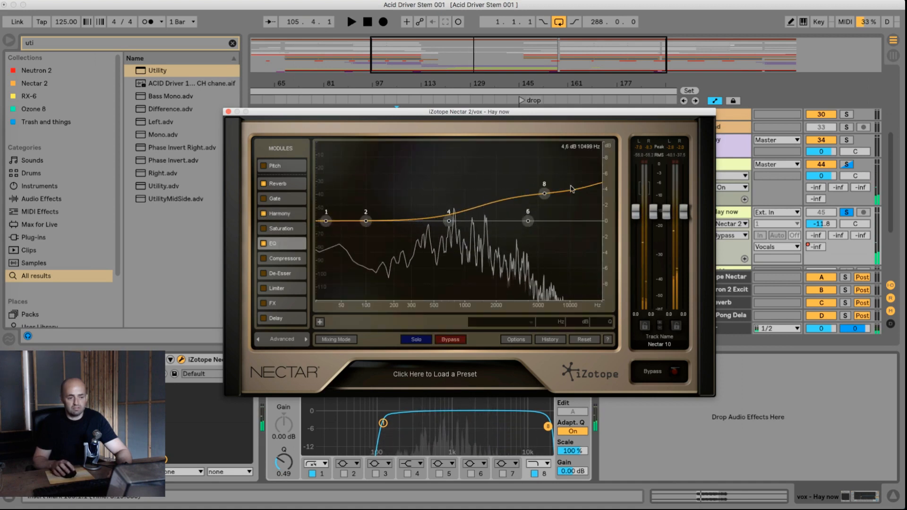
left_click(227, 112)
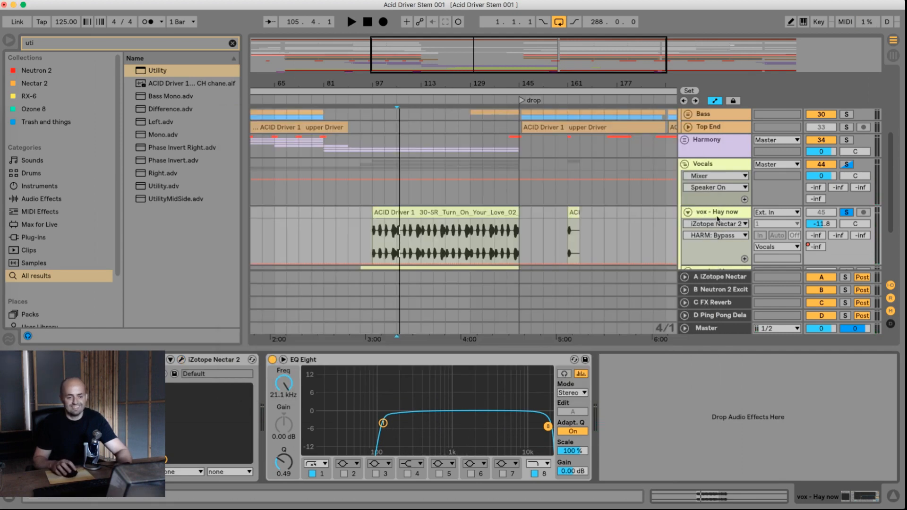
Rename the vox - Hay now track as "vox - Hey now".
left_click(721, 215)
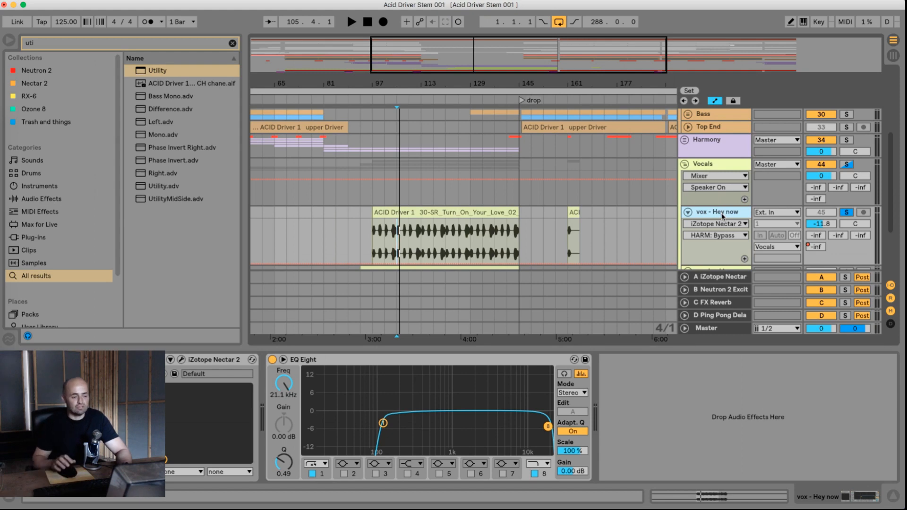
Unfold and solo the vox backing track, and listen to a short passage of its Space Vox loop clip.
scroll(727, 218, "down", 2)
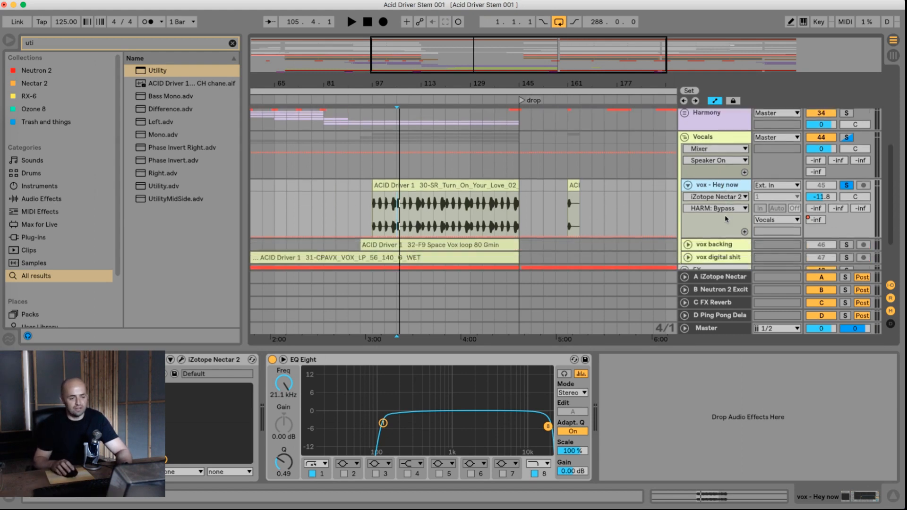
left_click(689, 244)
scroll(707, 236, "down", 2)
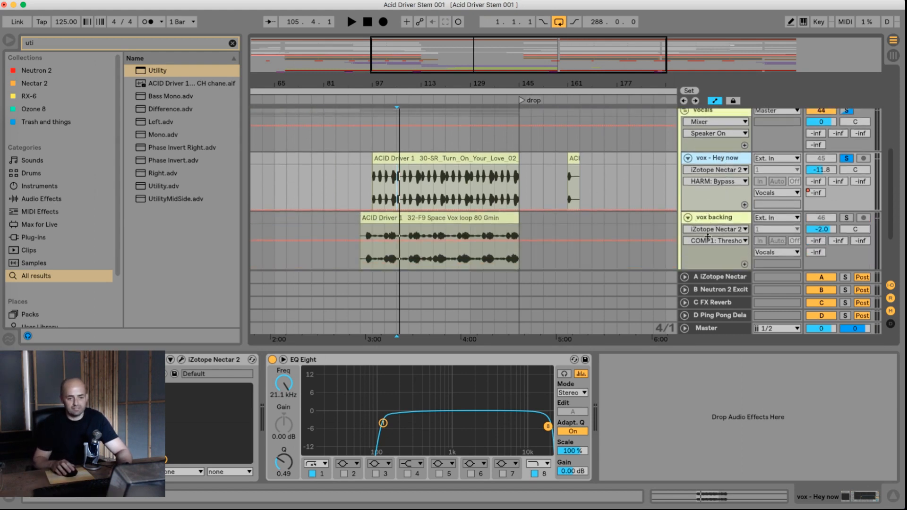
left_click(848, 217)
left_click(733, 218)
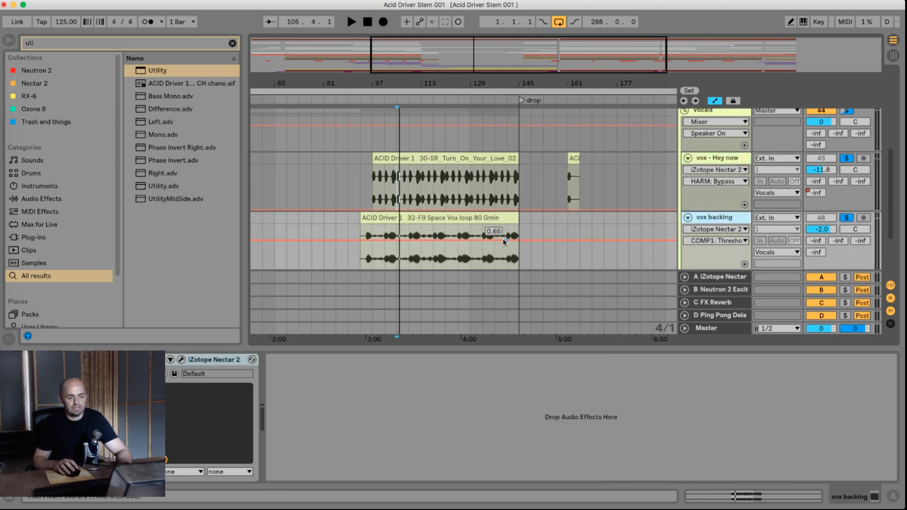
left_click(409, 257)
key("space")
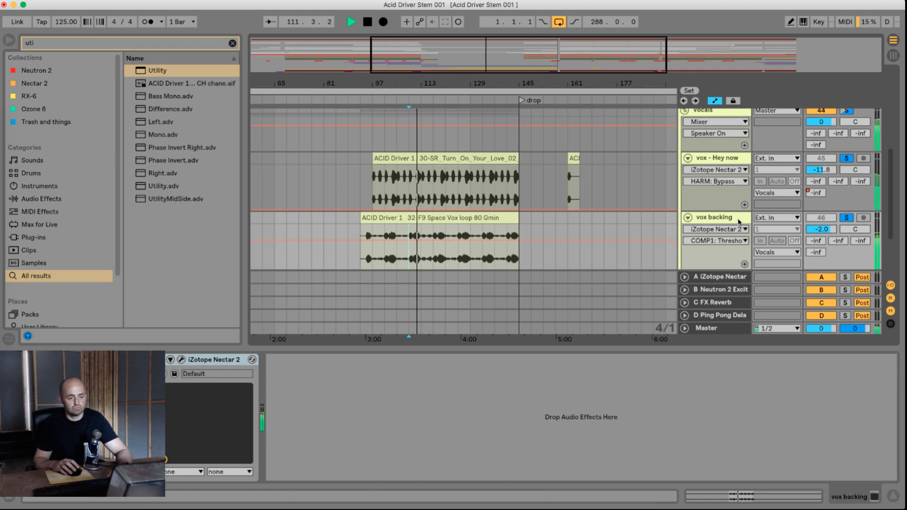
key("space")
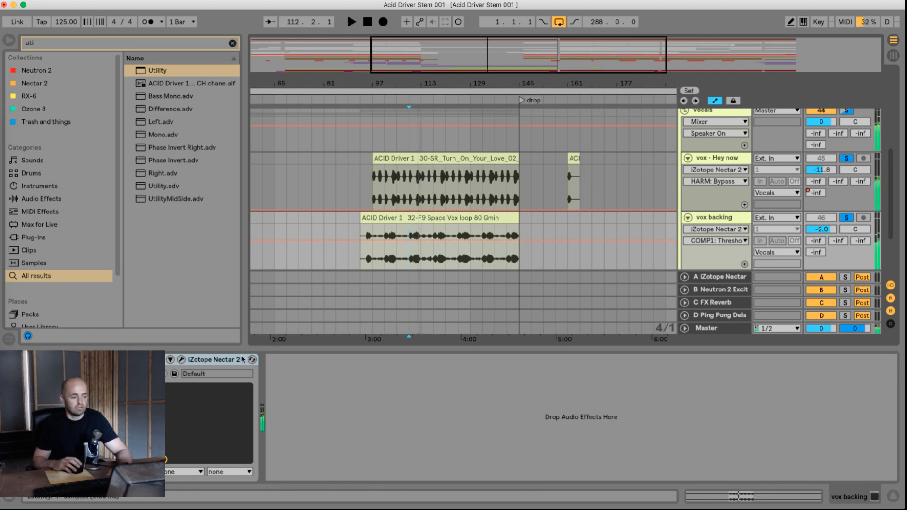
Open the Nectar 2 window of vox backing, examine its module overview, and close the window.
left_click(181, 360)
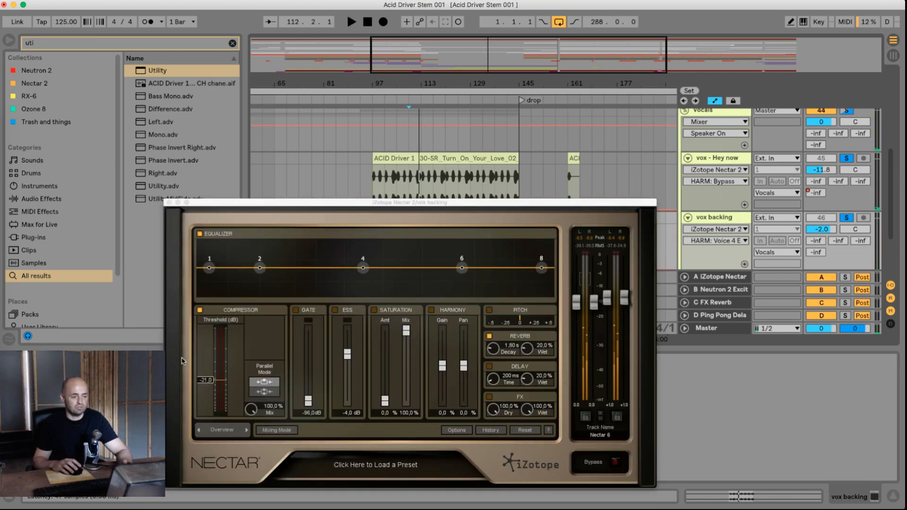
left_click_drag(369, 204, 570, 156)
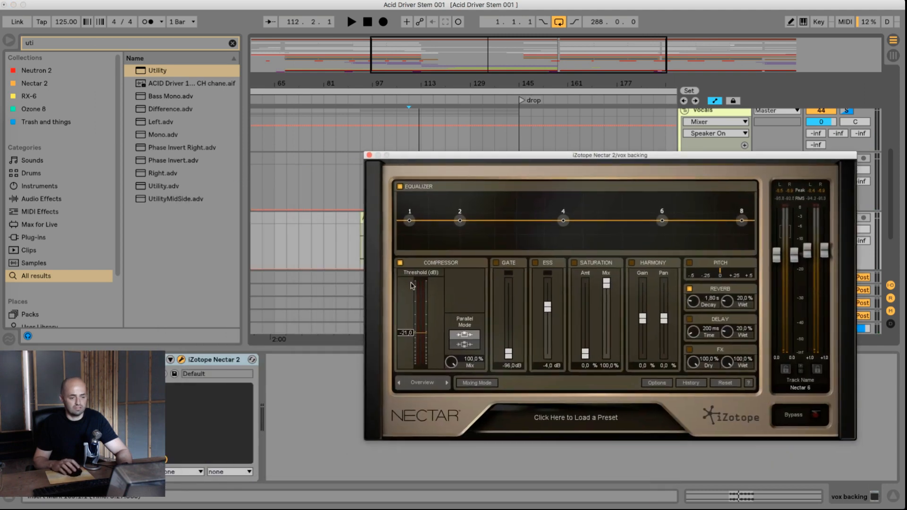
key("space")
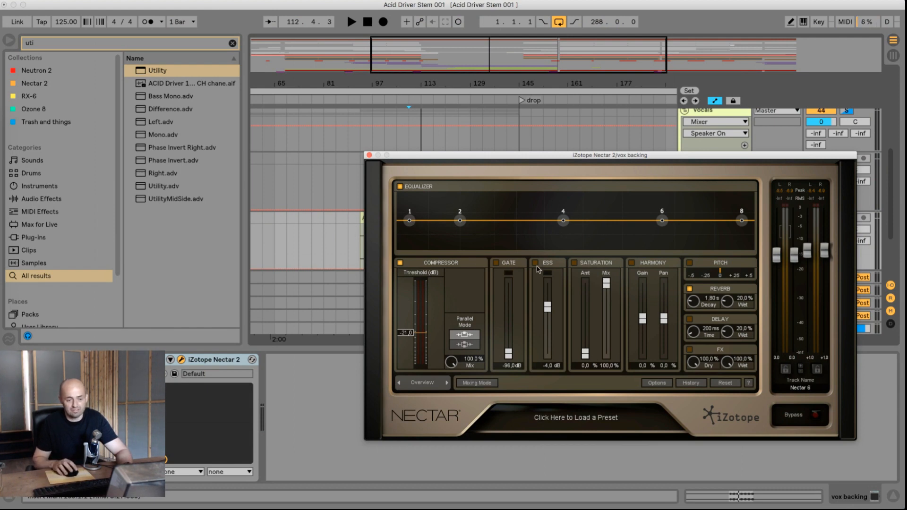
left_click(369, 155)
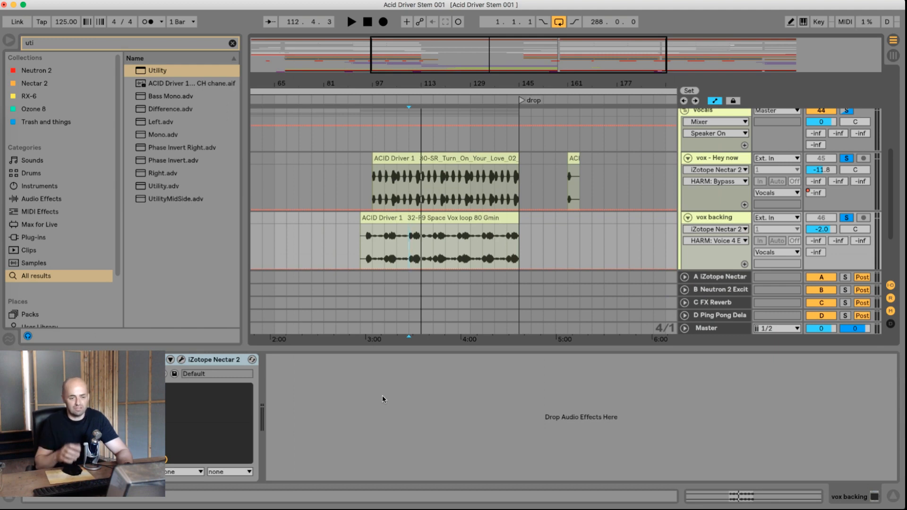
Unfold and solo the vox digital shit track, and listen to a short passage from bar 125.
scroll(484, 311, "down", 3)
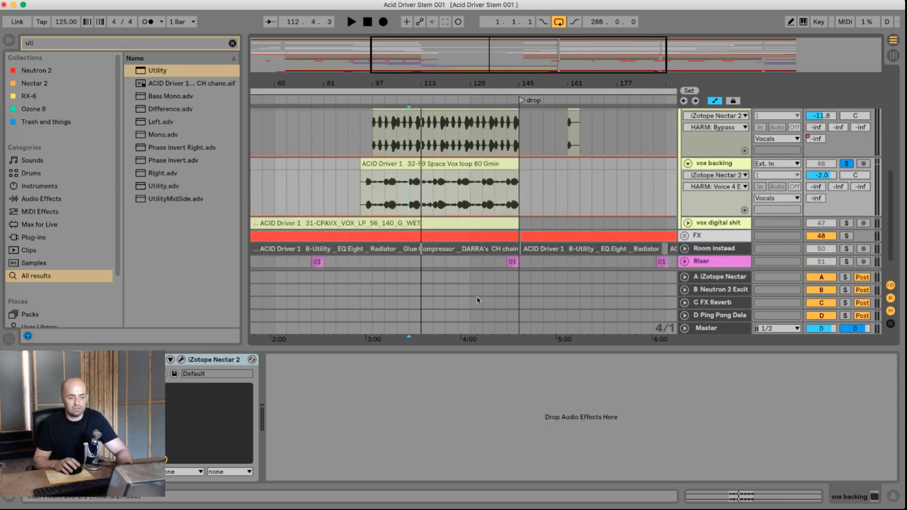
left_click(688, 223)
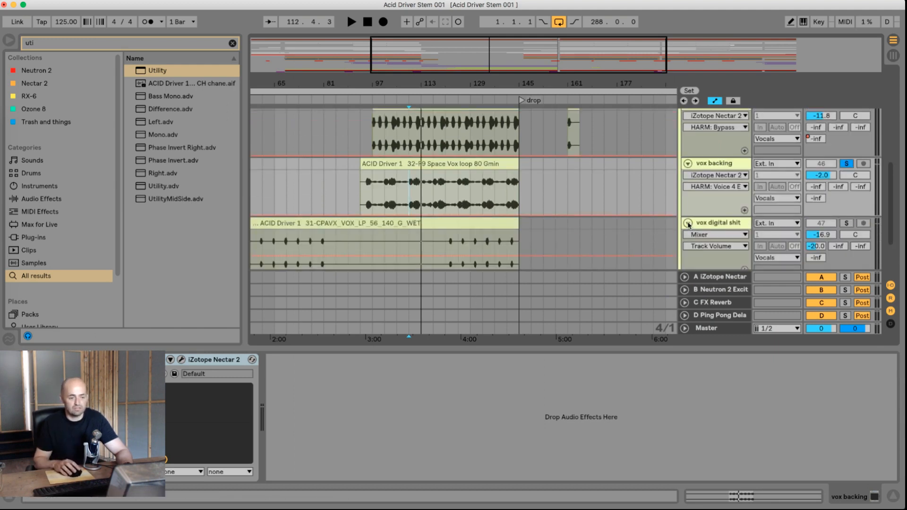
left_click(746, 223)
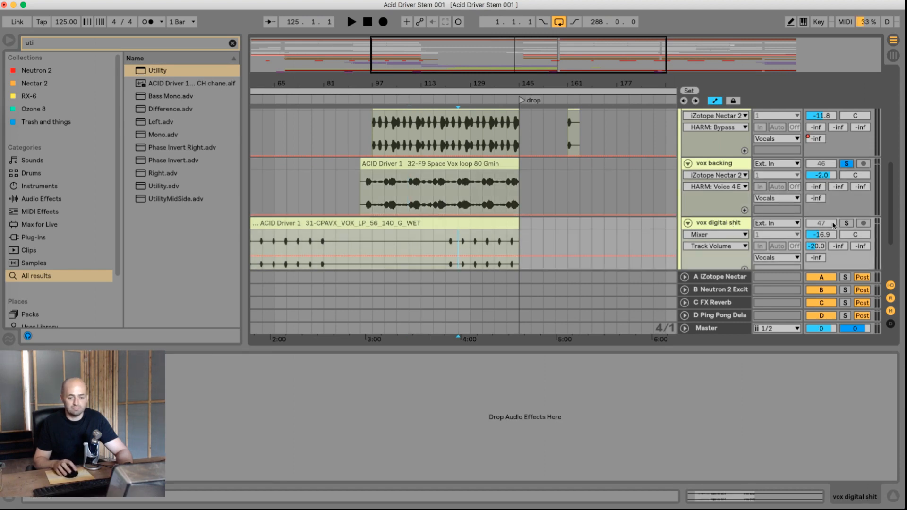
left_click(729, 225)
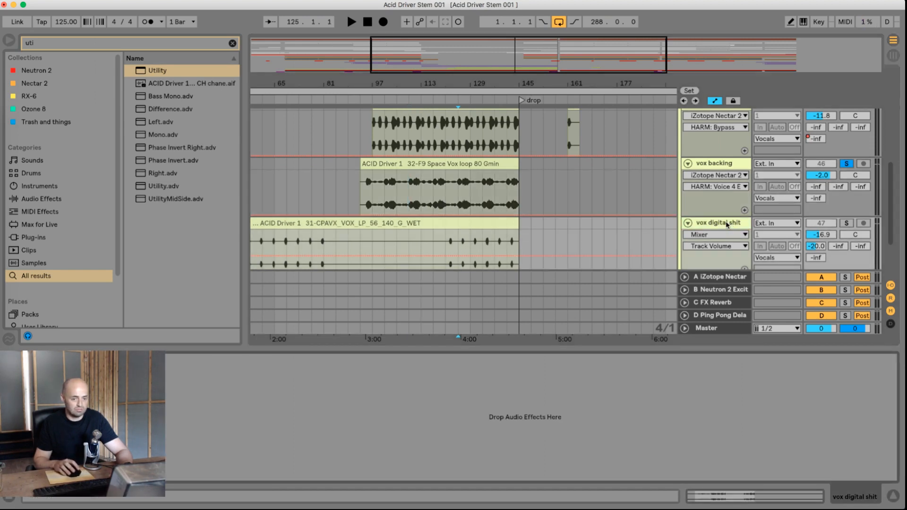
left_click(844, 223)
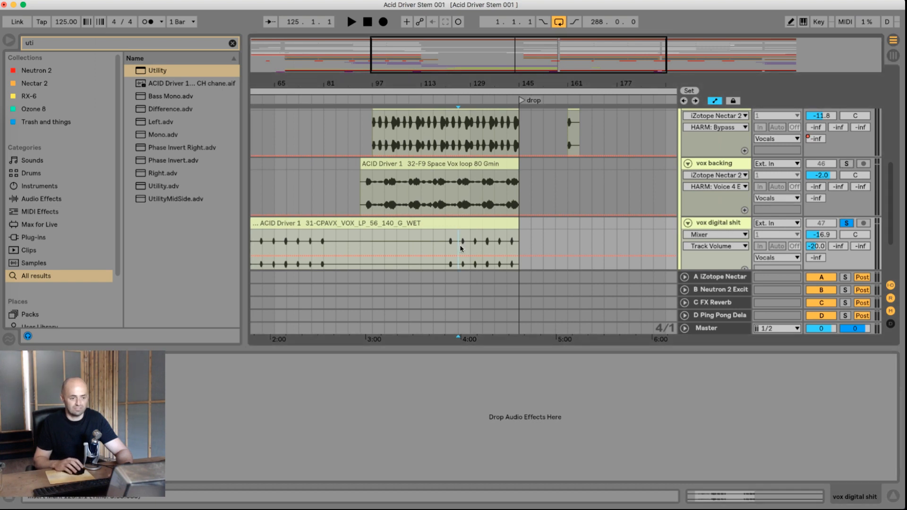
key("space")
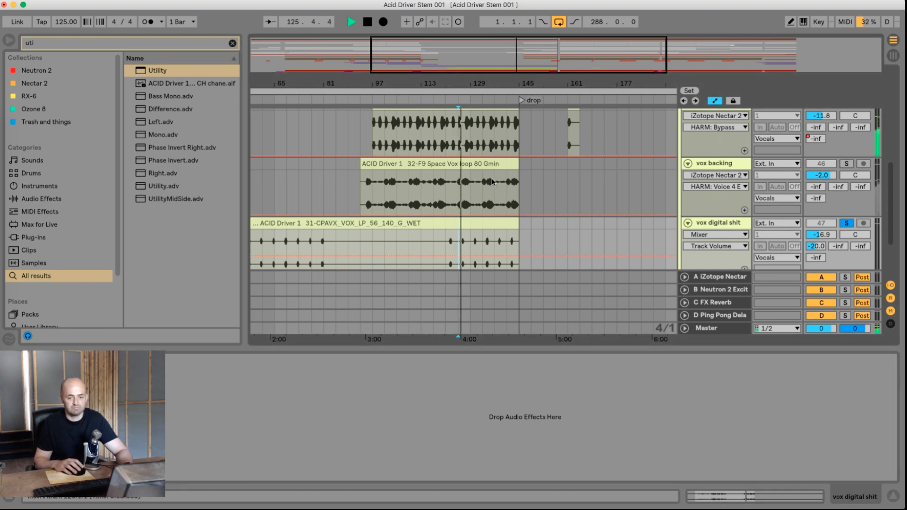
key("space")
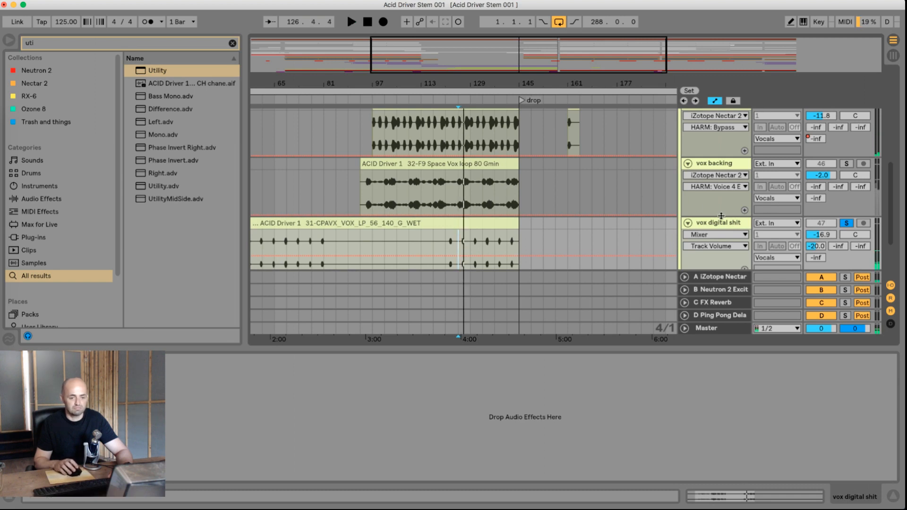
Unsolo vox digital shit, and examine its send A and the devices on the iZotope Nectar 2 return track.
left_click(848, 224)
left_click(821, 251)
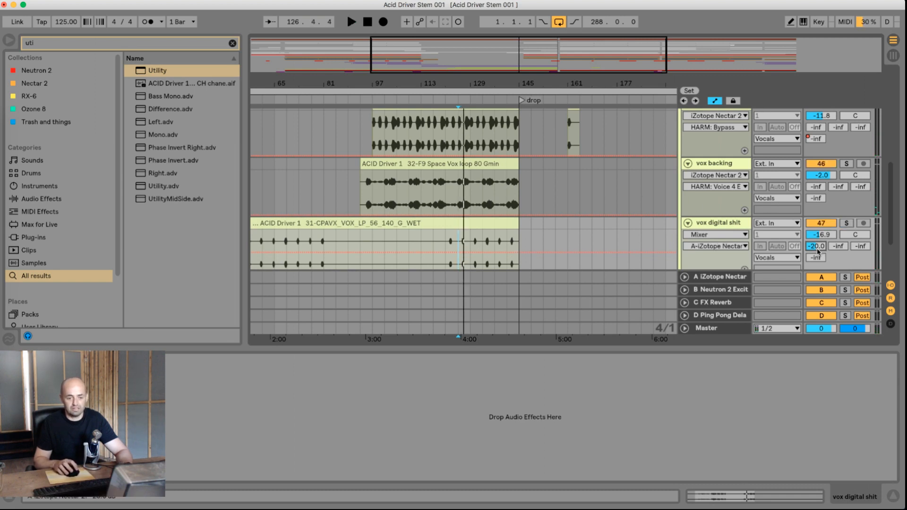
left_click(718, 278)
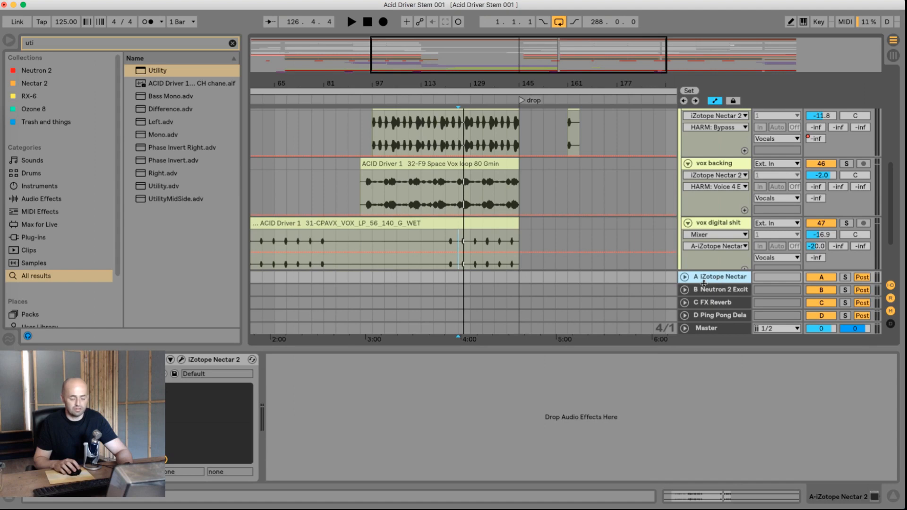
Collapse the Vocals group in the arrangement.
scroll(636, 252, "up", 3)
scroll(636, 251, "up", 3)
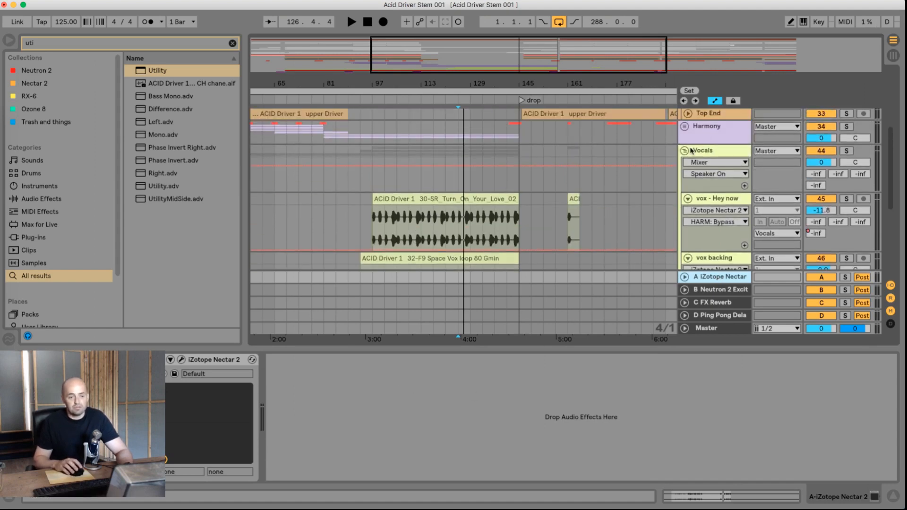
left_click(685, 151)
scroll(537, 162, "up", 1)
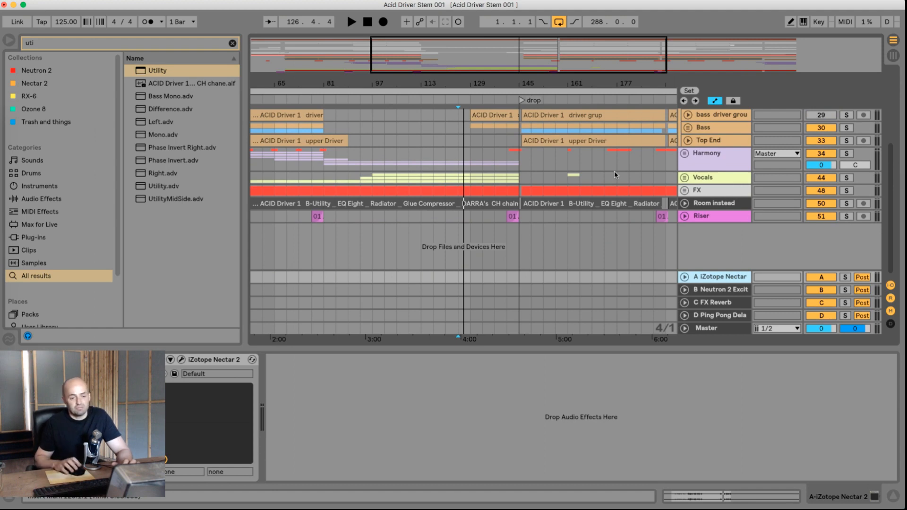
Unfold the Harmony group and its Piano subgroup to show the individual piano tracks.
left_click(686, 155)
scroll(700, 193, "down", 1)
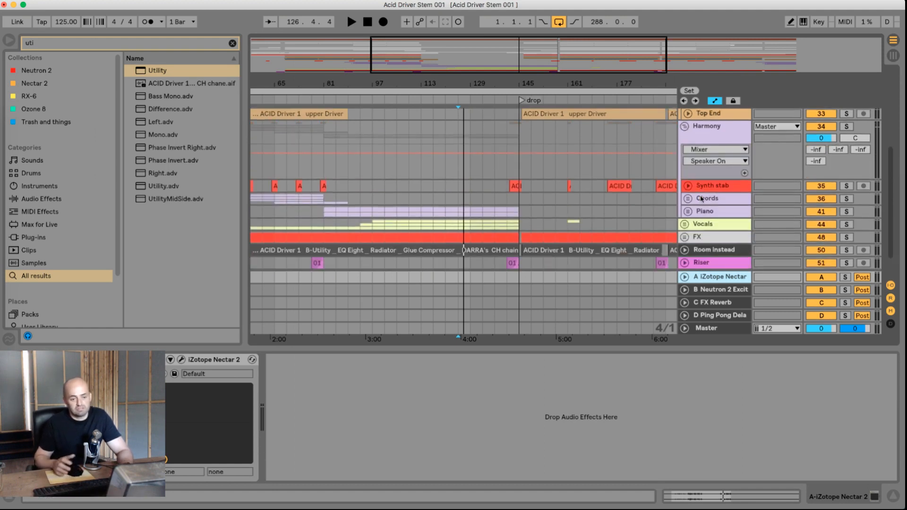
left_click(702, 213)
left_click(688, 211)
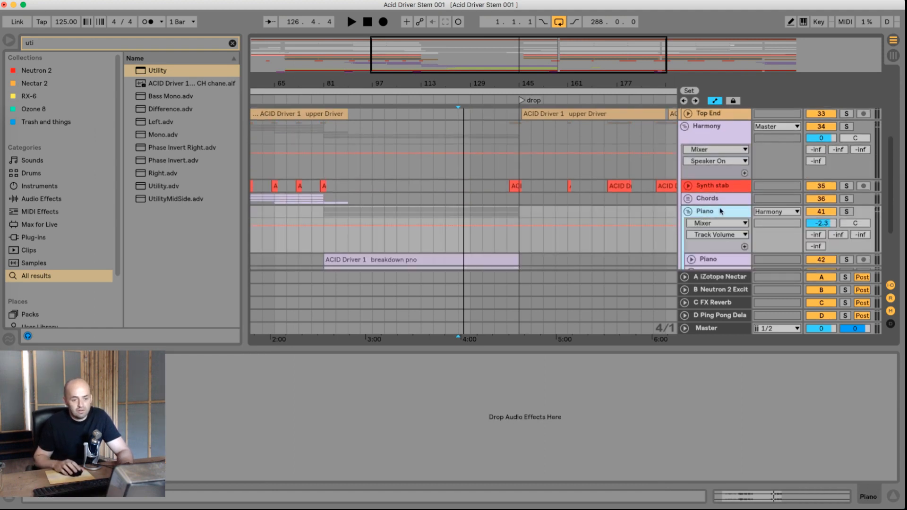
scroll(721, 211, "down", 1)
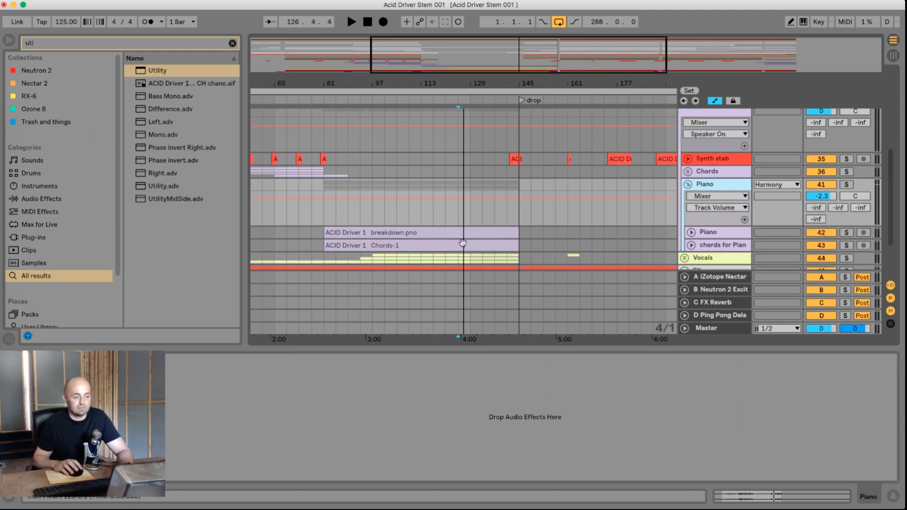
Play into the breakdown from bar 77, listen to the Piano track soloed, and examine its EQ Eight curve.
left_click(312, 215)
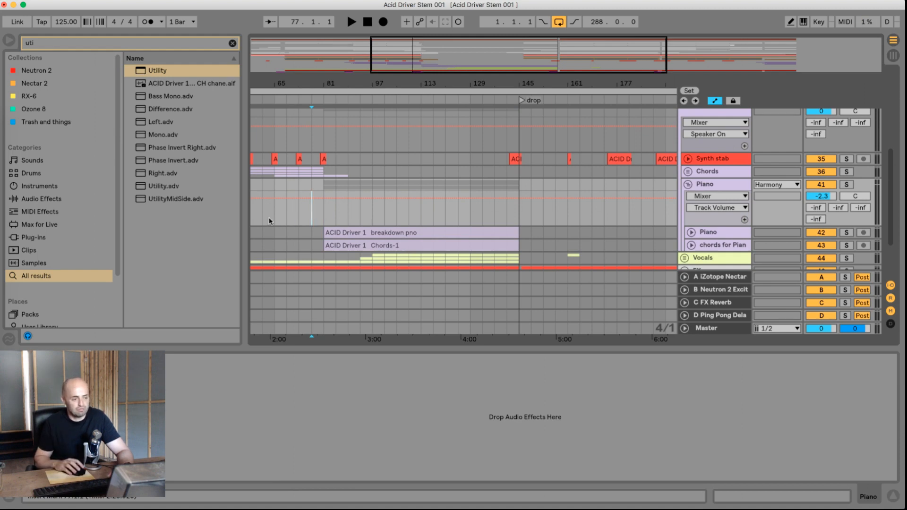
key("space")
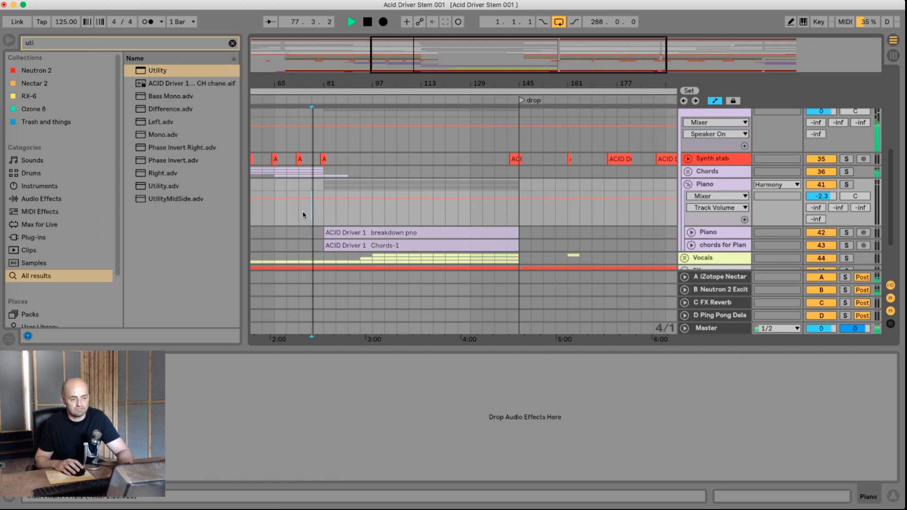
scroll(319, 222, "down", 3)
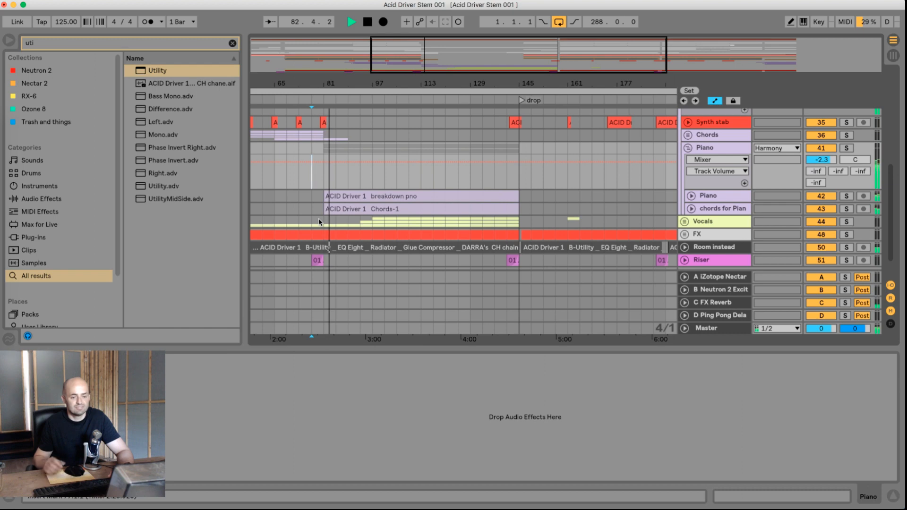
left_click(846, 196)
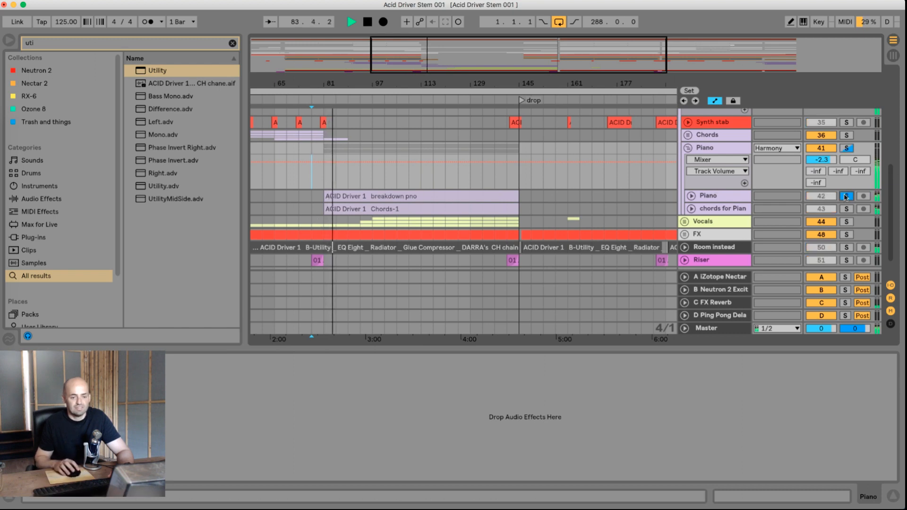
left_click(691, 195)
left_click(707, 196)
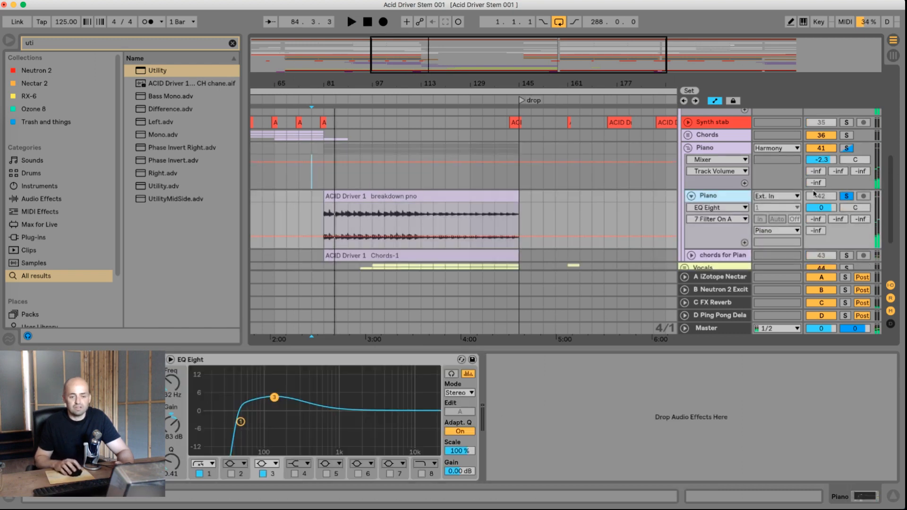
left_click(843, 195)
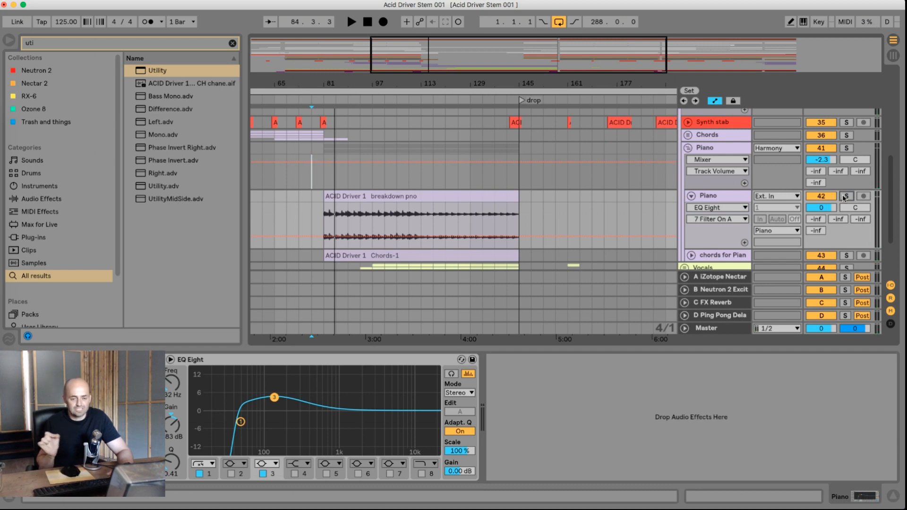
left_click(715, 198)
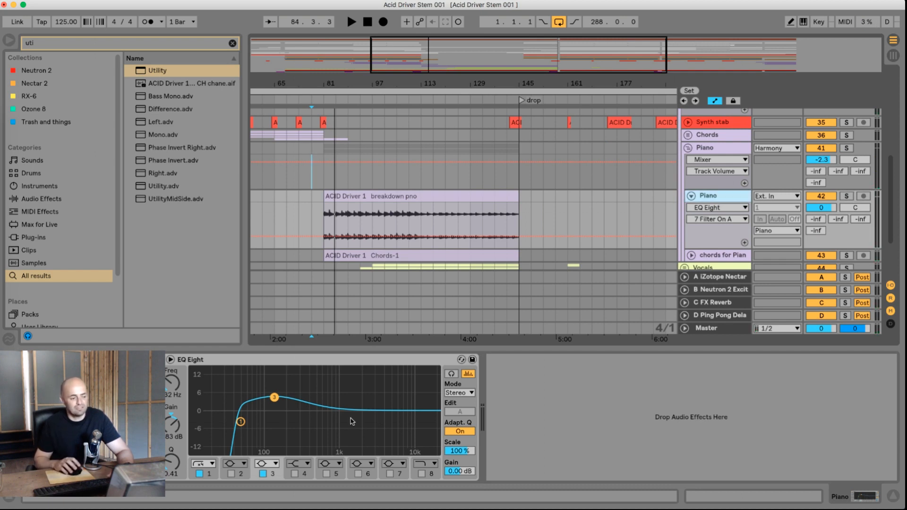
Collapse the Piano track, its Piano subgroup and the parent Harmony group.
left_click(690, 196)
left_click(687, 148)
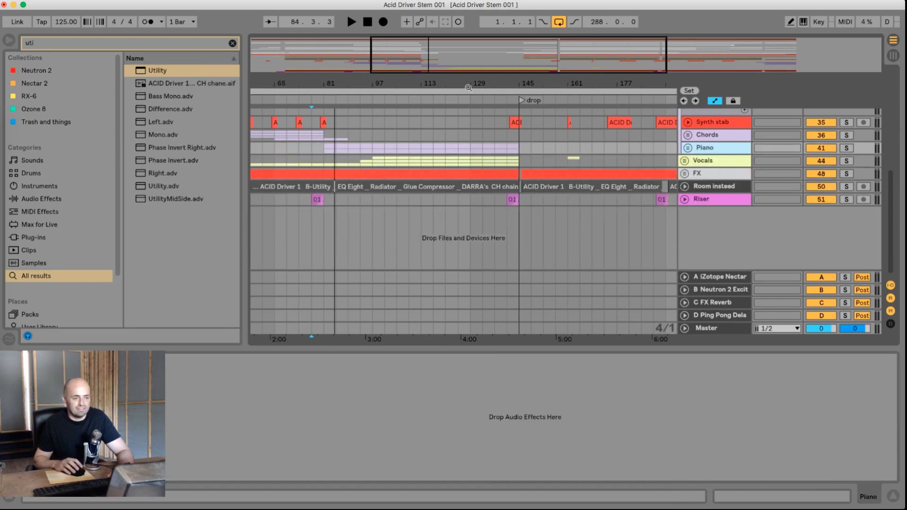
left_click_drag(466, 85, 466, 52)
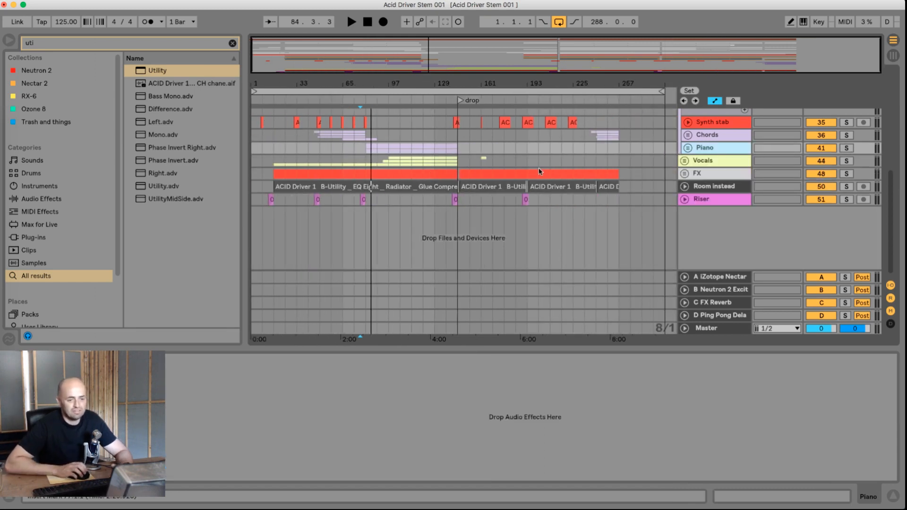
scroll(566, 163, "up", 5)
left_click(685, 172)
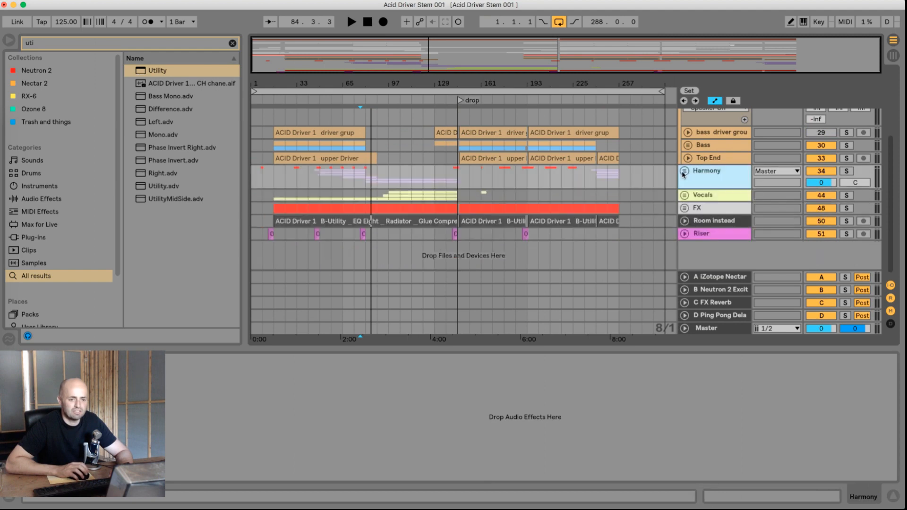
Collapse the Acid Bass group in the arrangement.
scroll(702, 178, "up", 2)
scroll(703, 177, "up", 4)
left_click(685, 179)
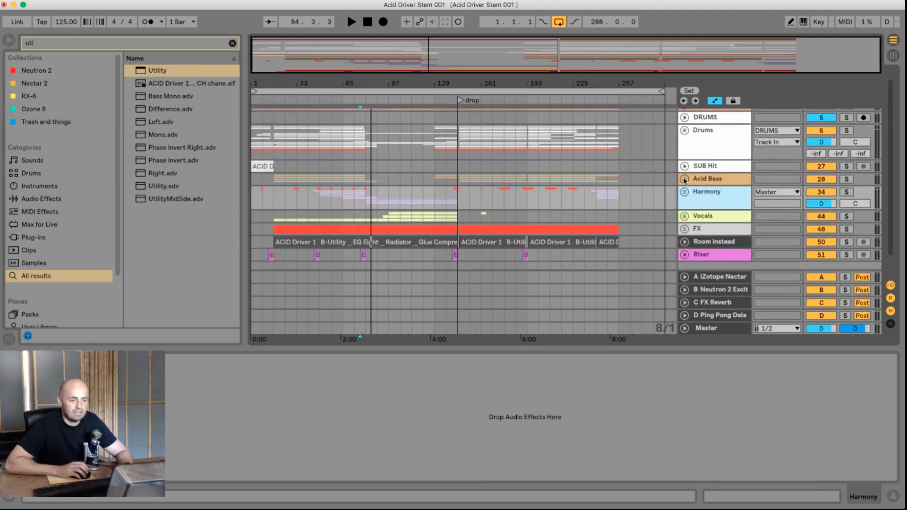
scroll(617, 193, "down", 2)
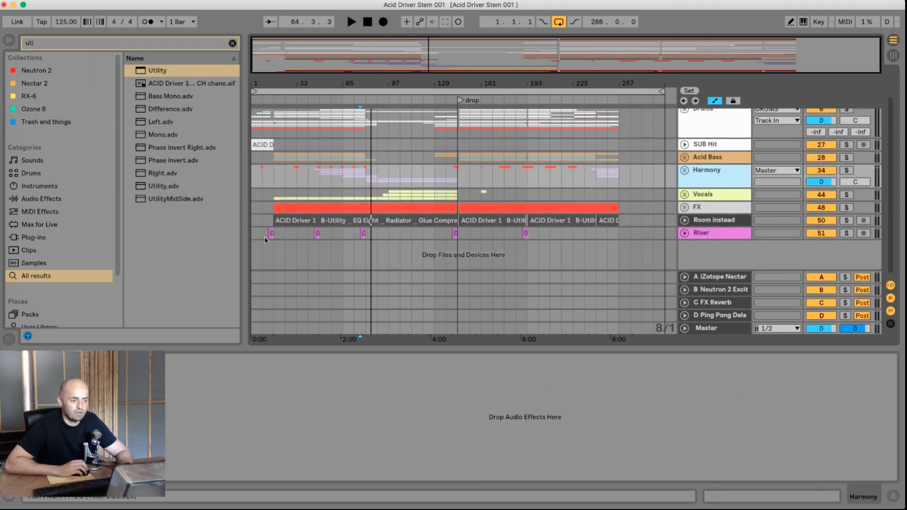
Play the arrangement from about bar 13 to hear the first riser lead into bar 17, and stop playback.
left_click(265, 239)
key("space")
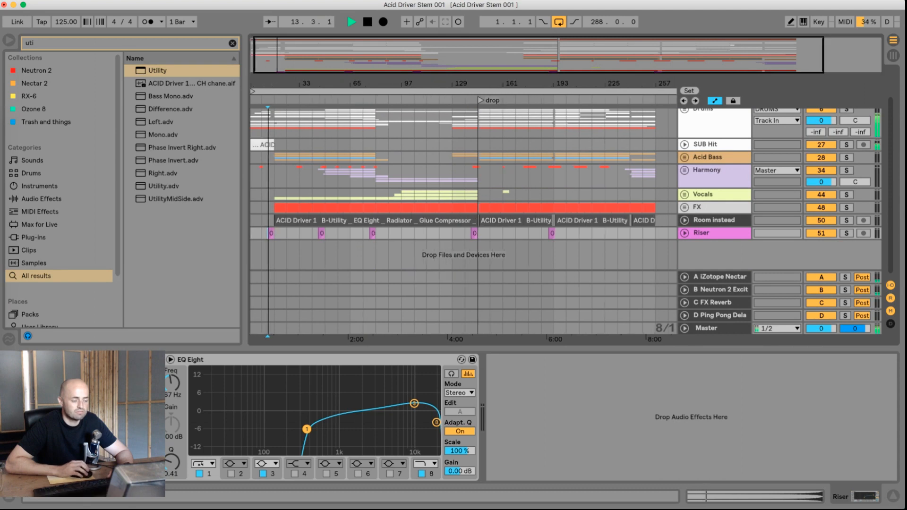
left_click_drag(268, 82, 284, 97)
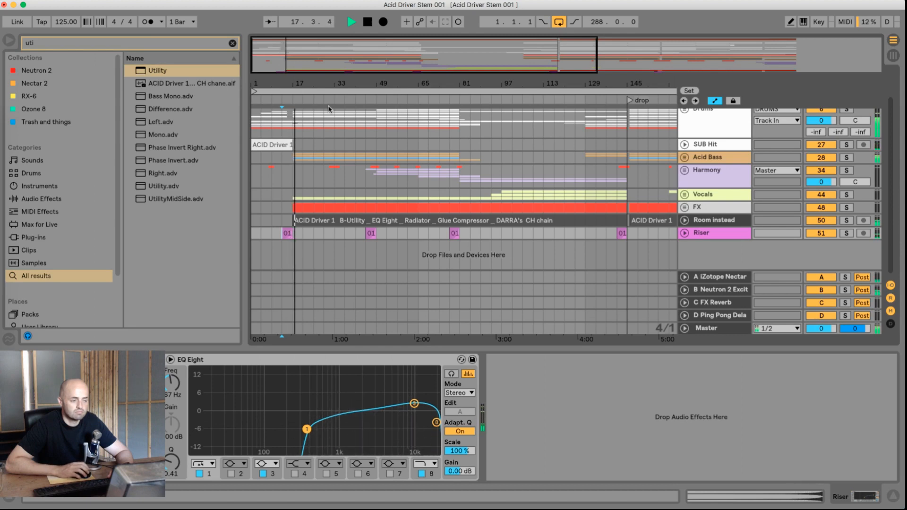
key("space")
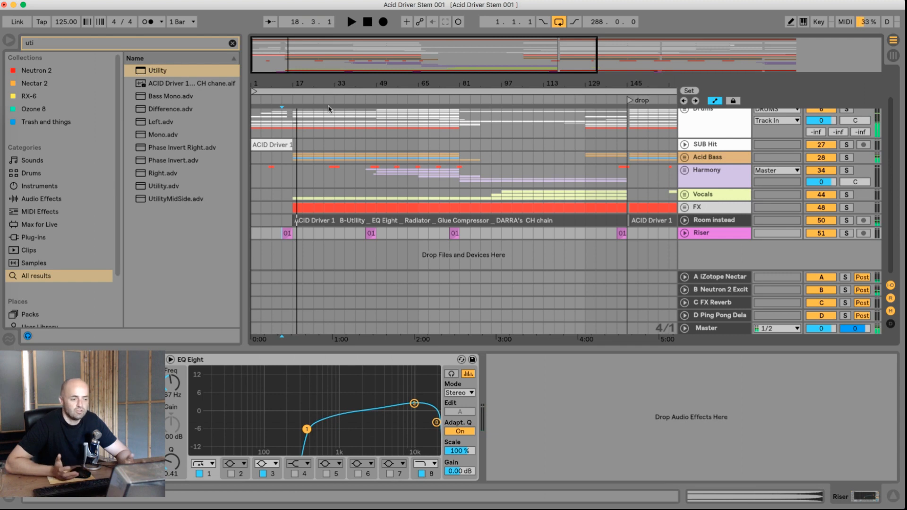
scroll(329, 109, "down", 5)
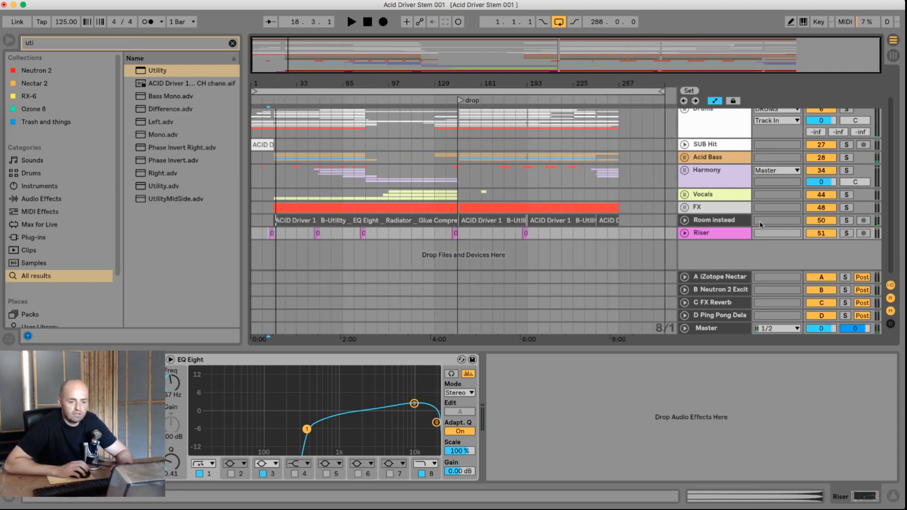
Check the contents of the FX group, fold it again and delete the whole group.
left_click(684, 208)
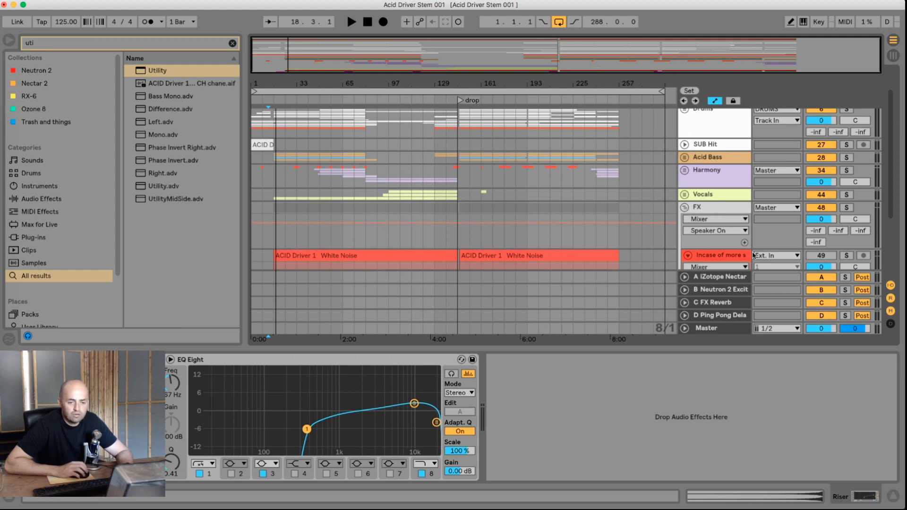
left_click(684, 207)
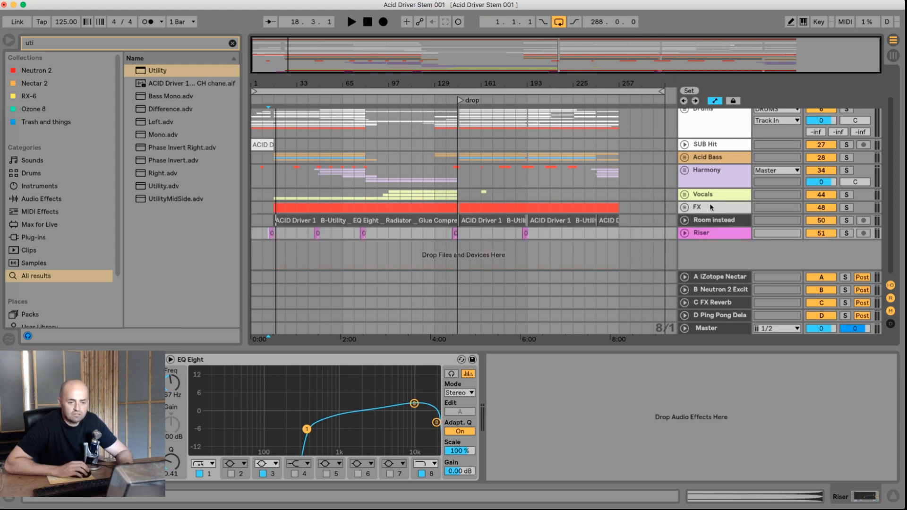
left_click(711, 205)
key("Delete")
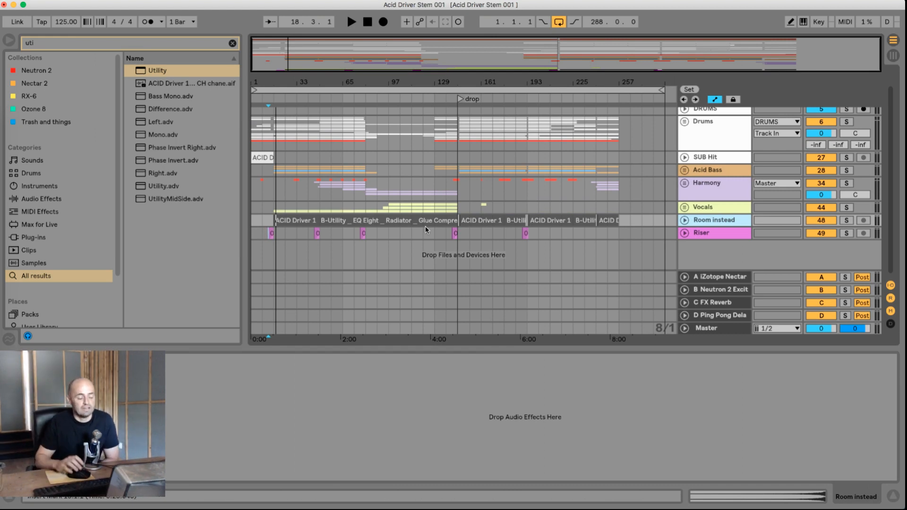
Unfold the Room instead track and examine its Track Volume automation between bar 17 and the drop.
left_click(685, 220)
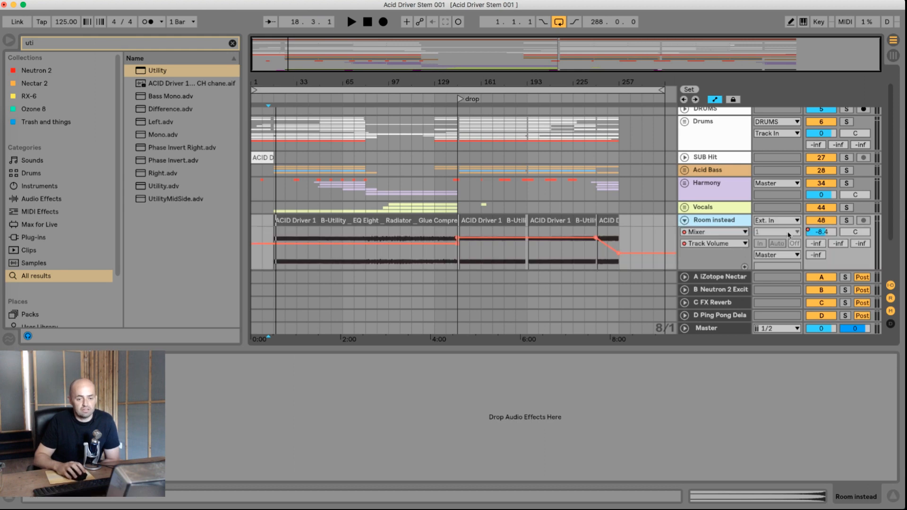
left_click(825, 232)
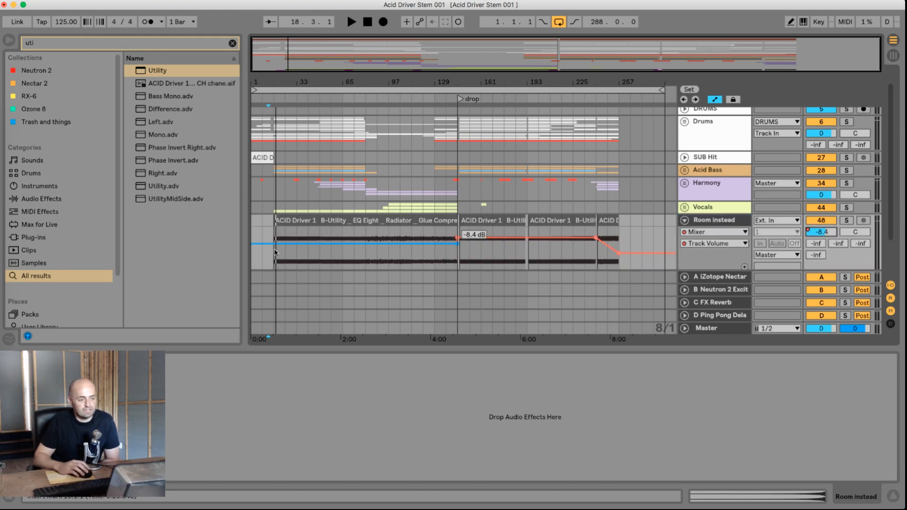
left_click_drag(276, 250, 456, 248)
Play the intro into bar 17 and repeatedly mute and unmute the Room instead track to compare the mix with and without it.
left_click(251, 262)
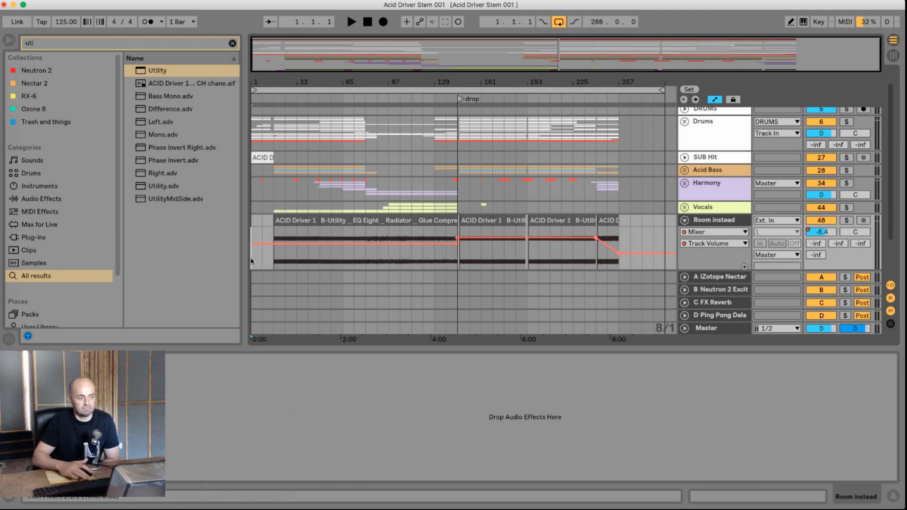
key("space")
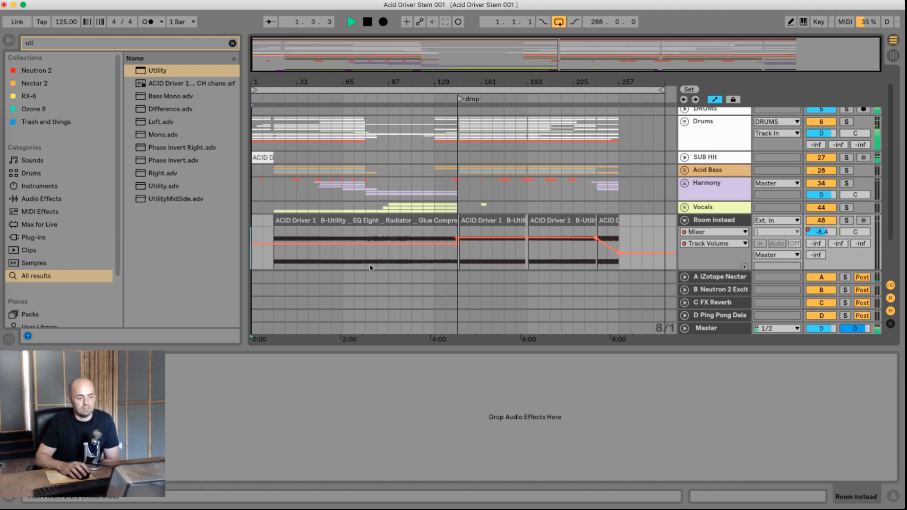
left_click(264, 262)
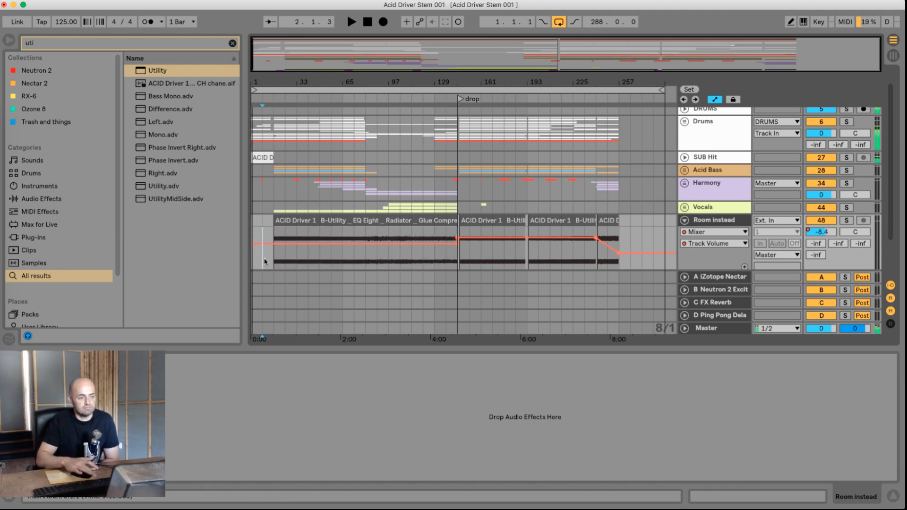
left_click(820, 221)
left_click(821, 221)
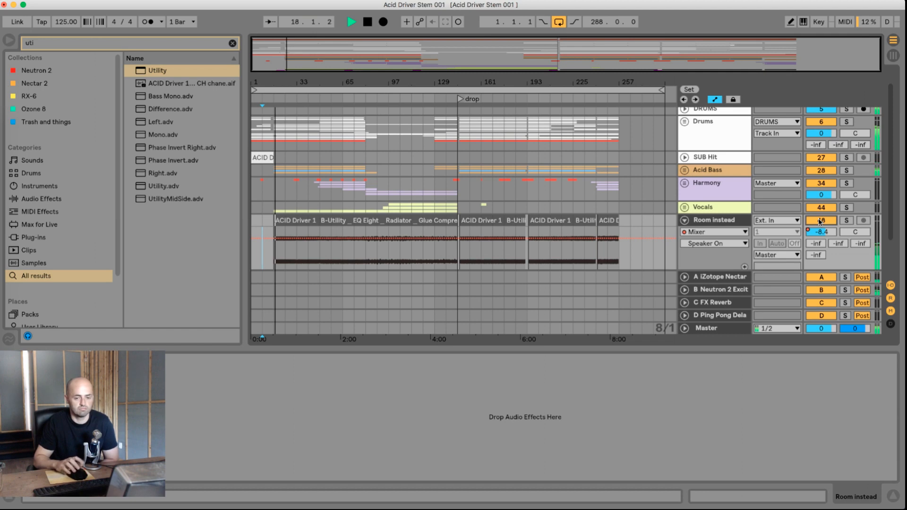
left_click(820, 221)
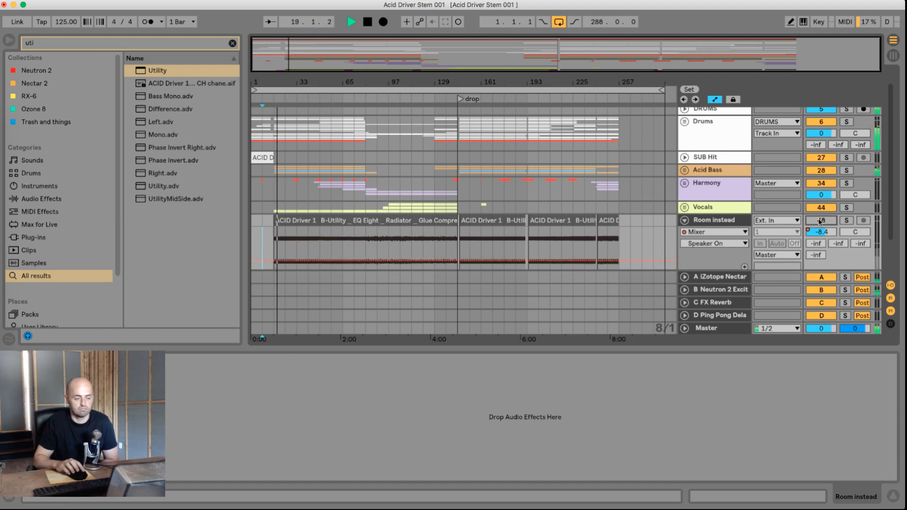
left_click(820, 221)
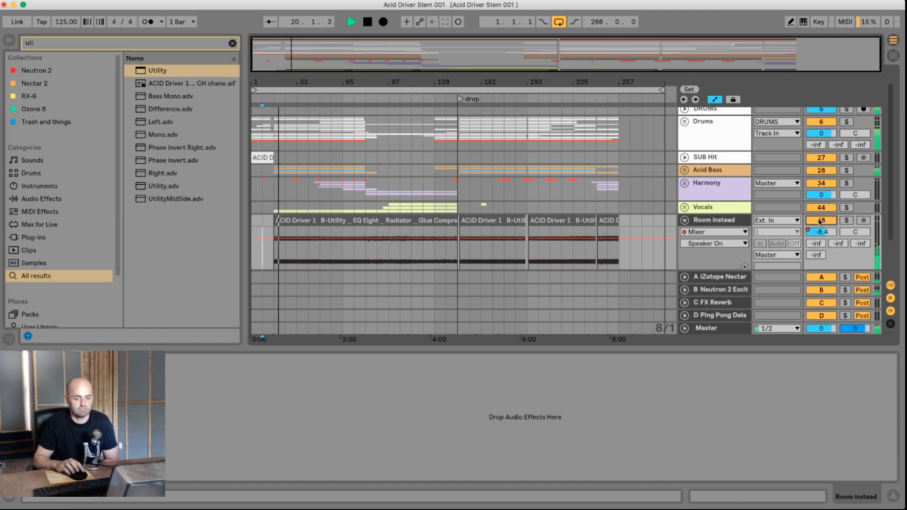
left_click(819, 221)
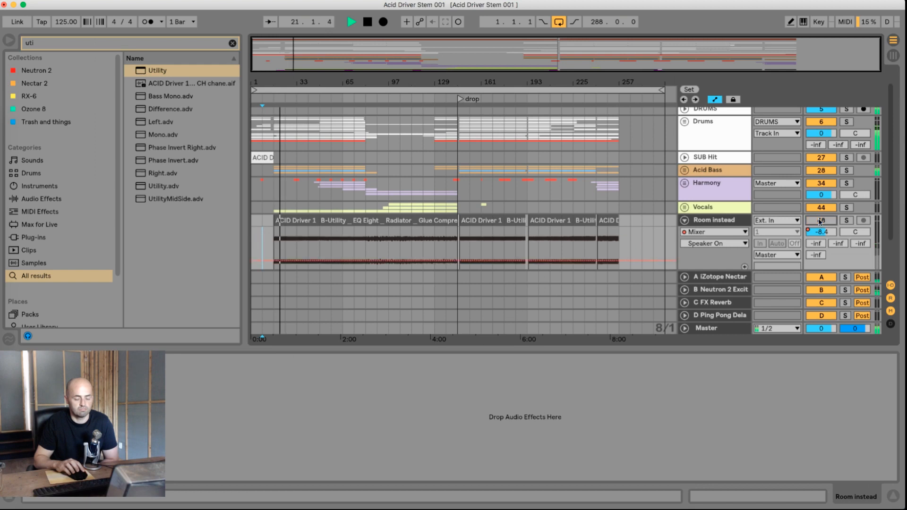
left_click(820, 221)
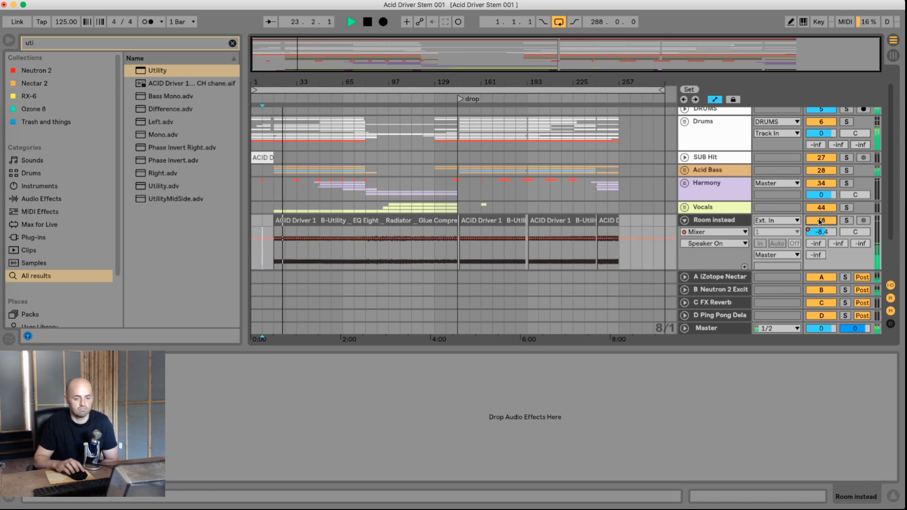
key("space")
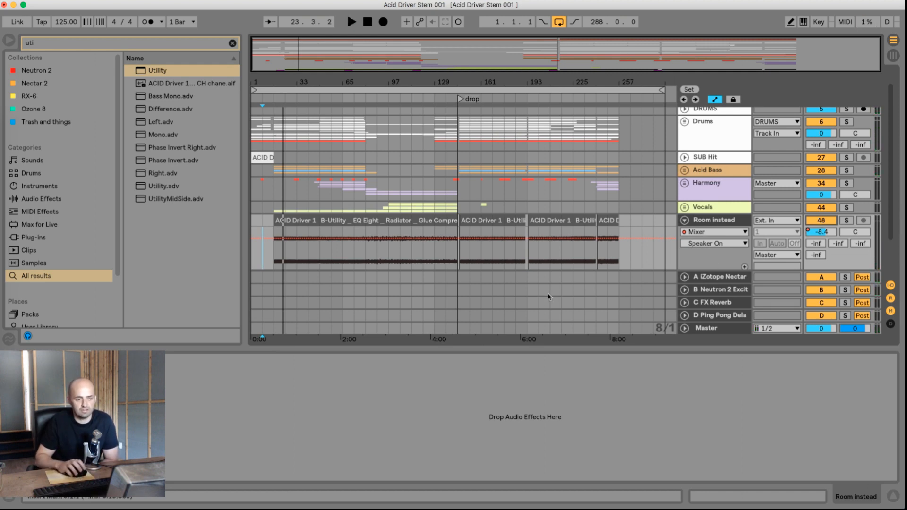
Show the Room instead volume automation at the drop, play from bar 141, and compare the drop with the track muted and unmuted.
left_click(825, 233)
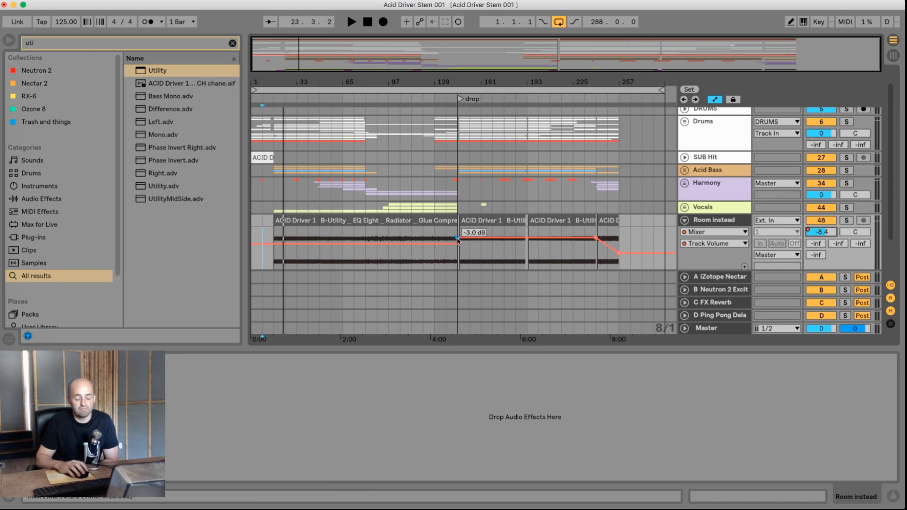
left_click_drag(488, 74, 491, 109)
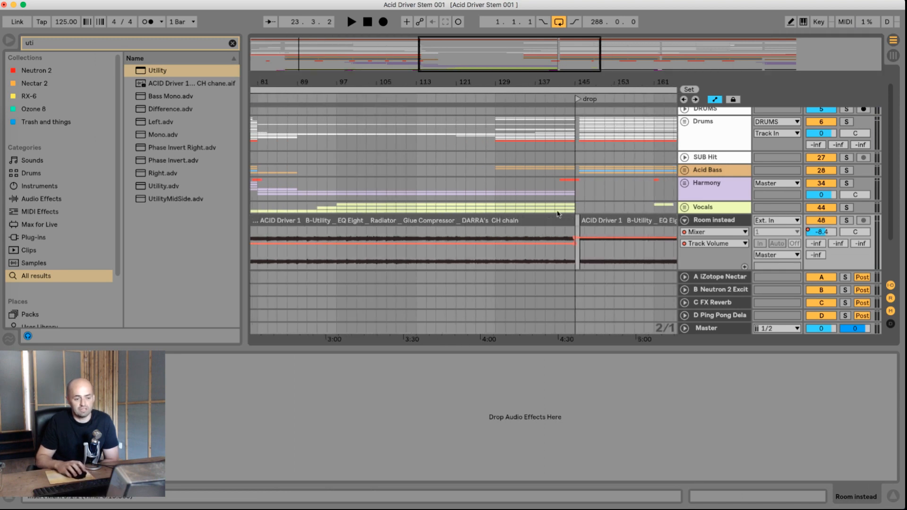
left_click(555, 231)
key("space")
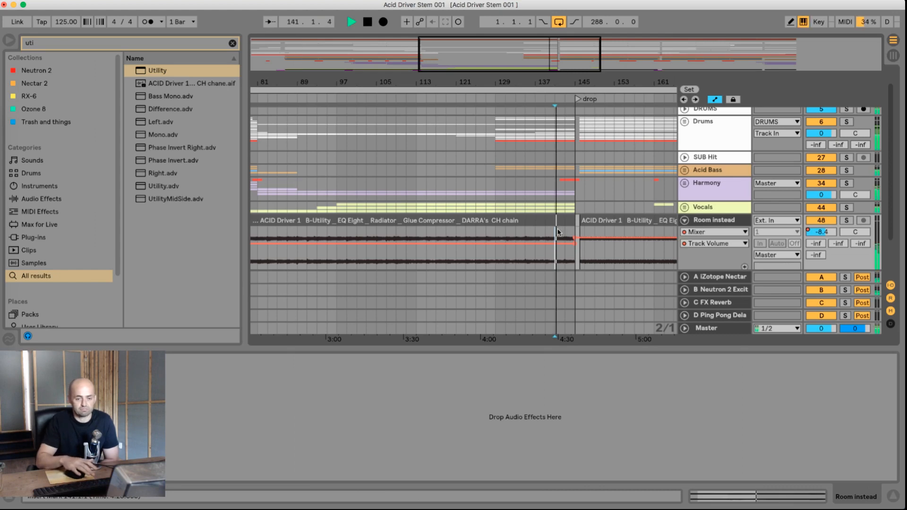
left_click(827, 224)
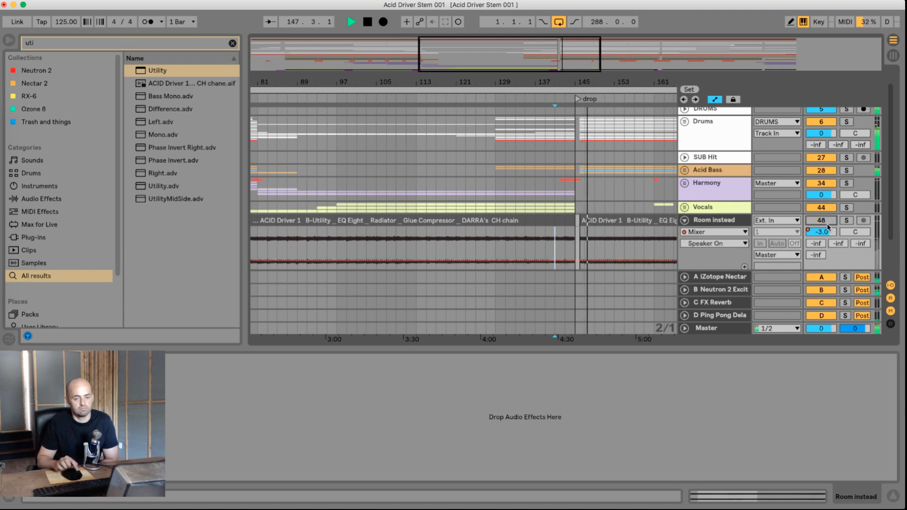
left_click(828, 224)
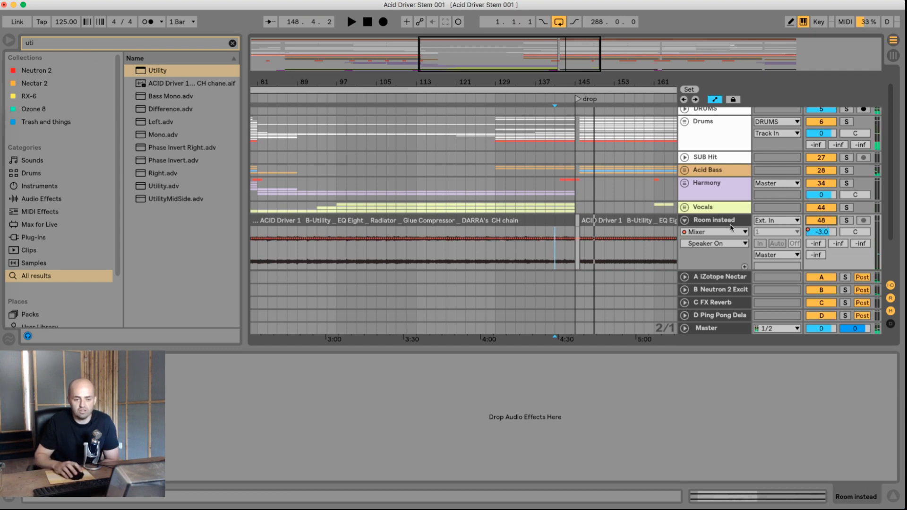
Collapse the Room instead track and bring the full track list of the arrangement back into view.
left_click(685, 221)
left_click_drag(623, 80, 462, 59)
scroll(696, 201, "up", 2)
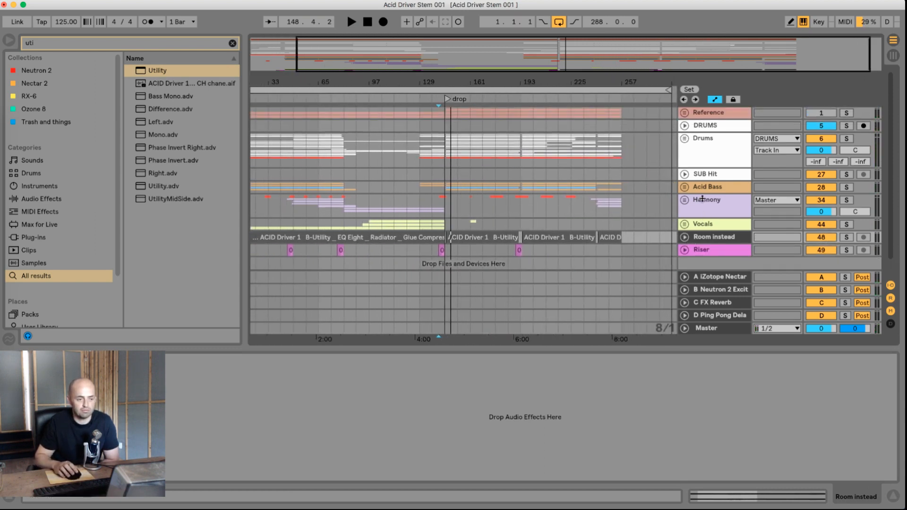
Unfold the Drums group and its Kick subgroup, and show the device chain of the Kick Drum Replacement track.
left_click(685, 139)
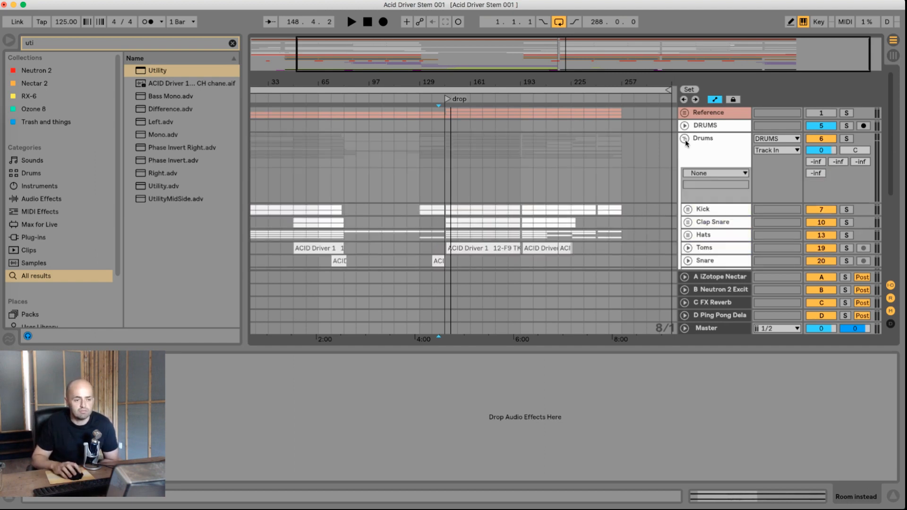
scroll(698, 166, "down", 2)
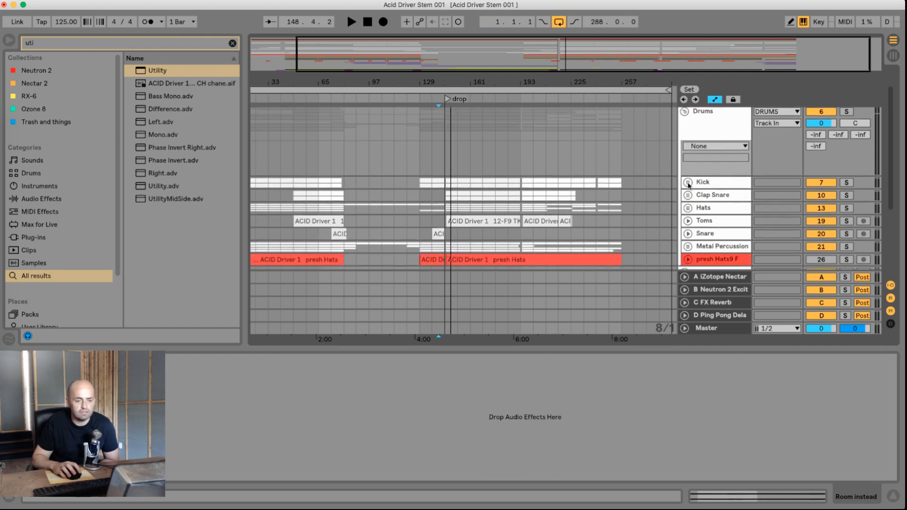
left_click(688, 183)
scroll(722, 217, "down", 2)
left_click(712, 217)
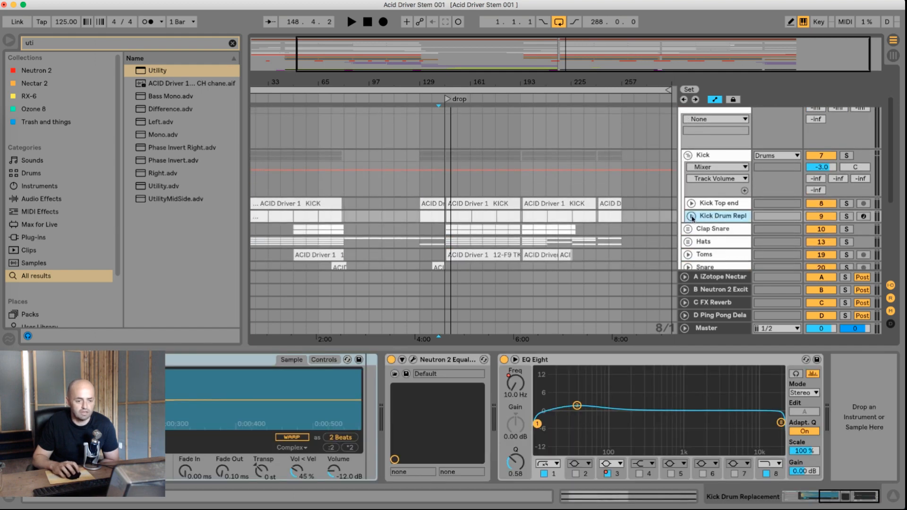
Unfold the Kick Drum Replacement track and examine its EQ Eight band 1 frequency automation before the drop and the band 3 settings.
left_click(516, 389)
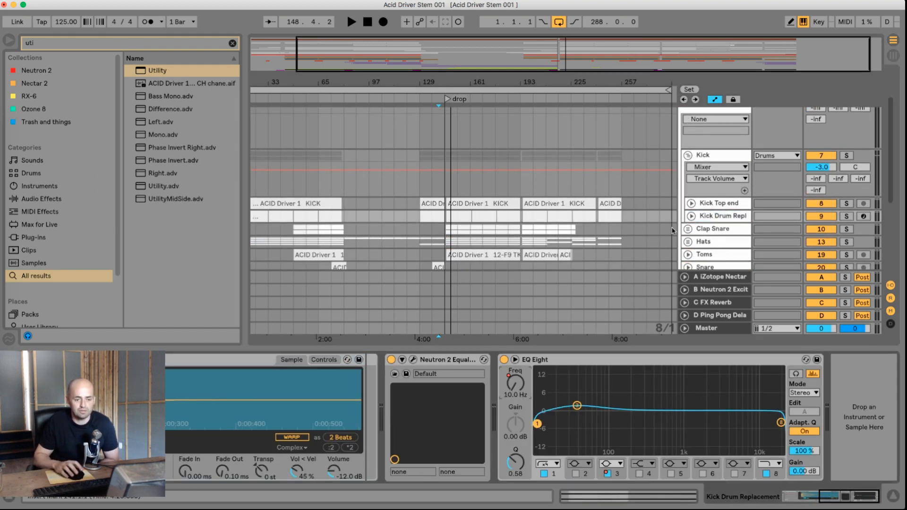
left_click(693, 216)
scroll(449, 267, "down", 2)
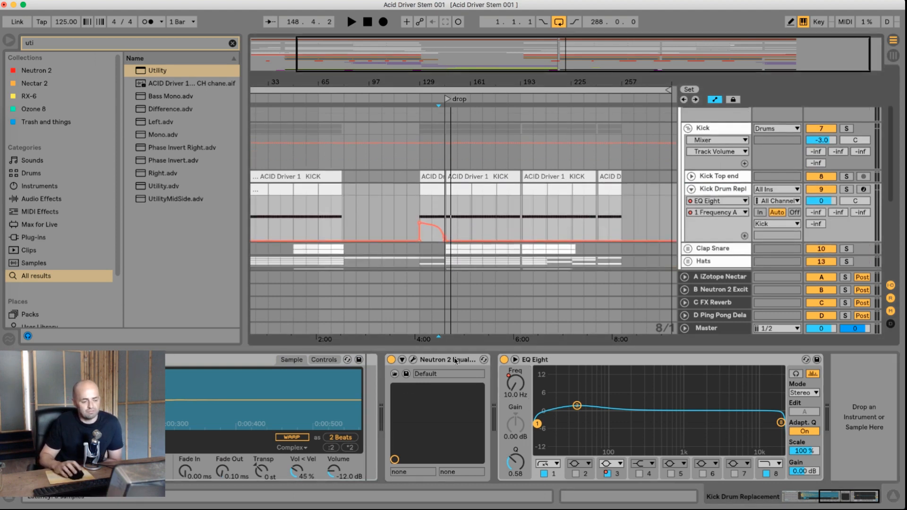
left_click(618, 475)
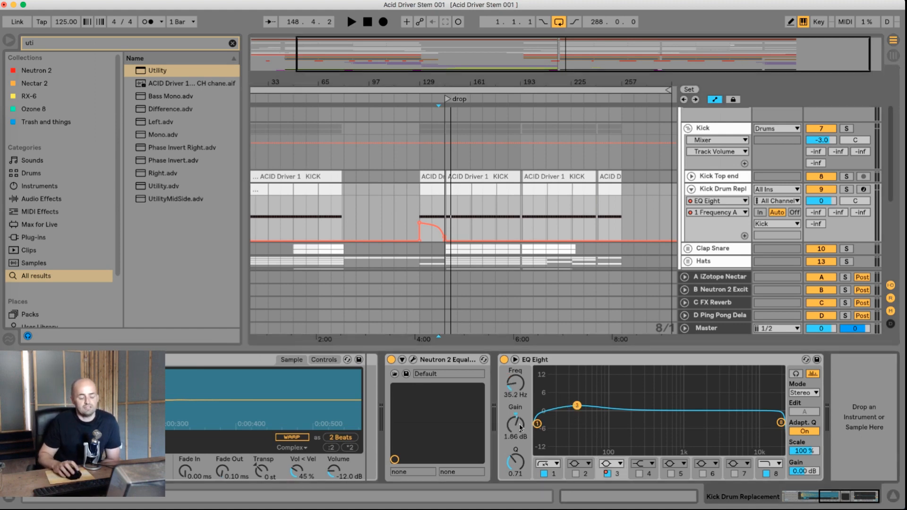
left_click_drag(462, 76, 462, 257)
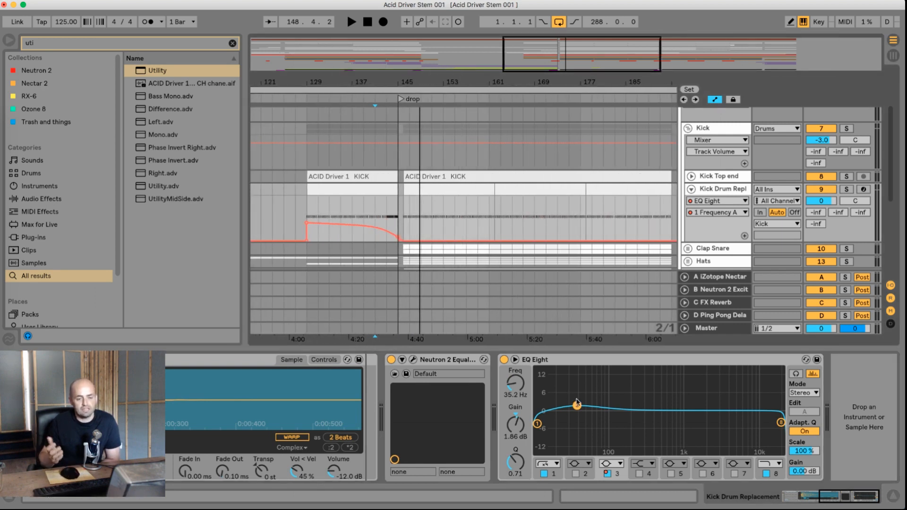
Collapse the Kick Drum Replacement track and the Drums group.
left_click(691, 189)
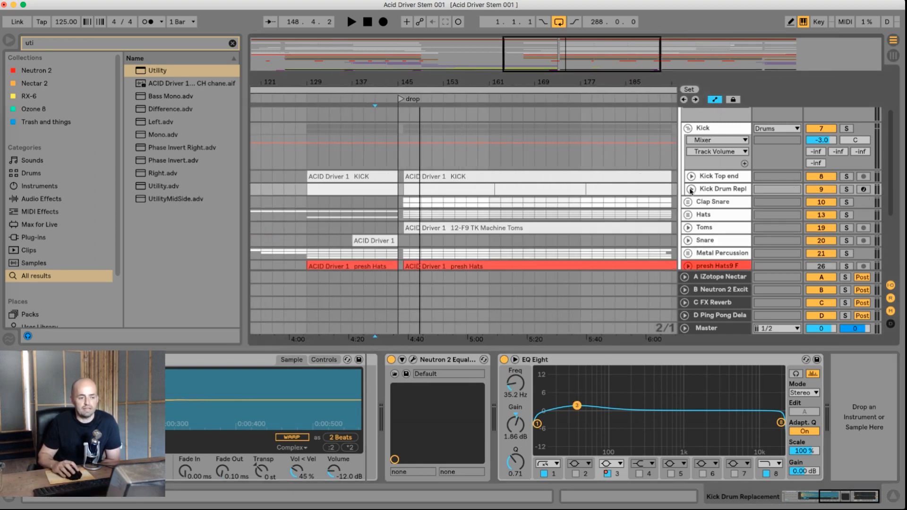
scroll(695, 141, "up", 3)
left_click(684, 112)
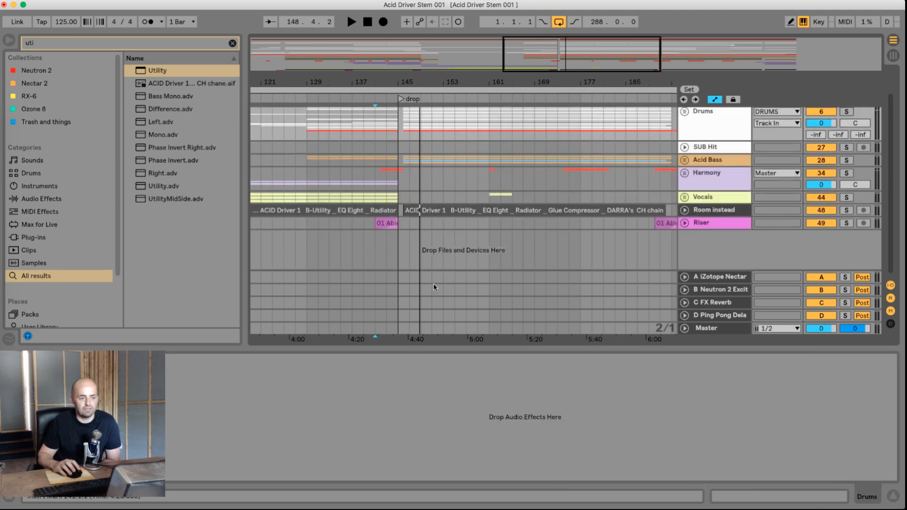
Place the insert marker on the SUB Hit track at the drop, bar 145.
left_click_drag(468, 83, 471, 40)
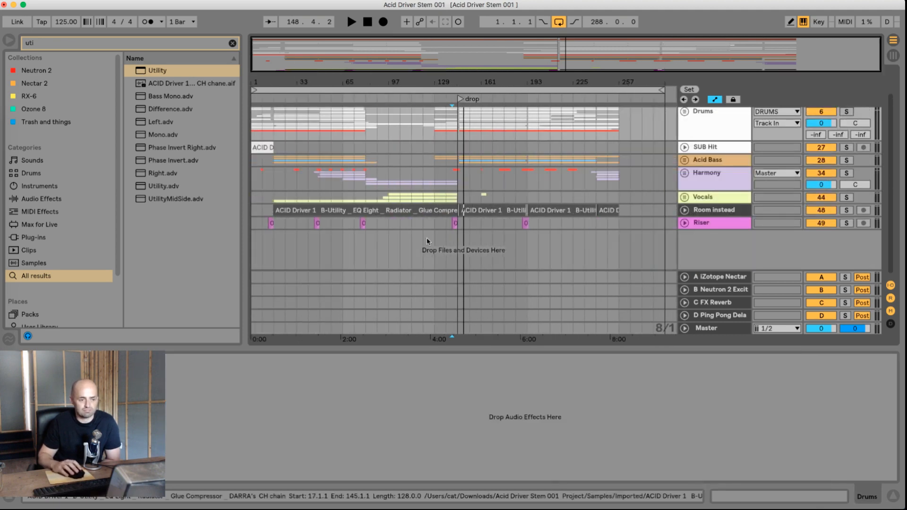
left_click(458, 145)
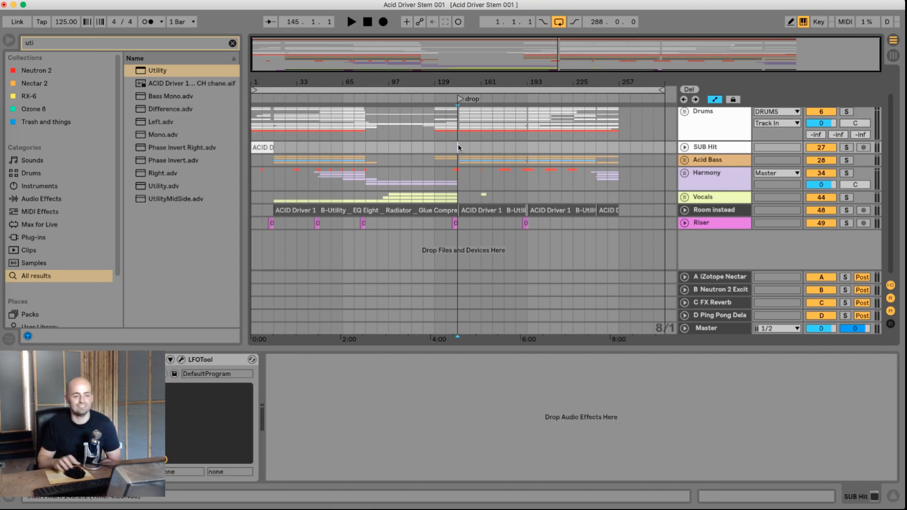
Highlight the arrangement before the drop below the drums, and bars 129 to 145 from the Harmony group down to the Riser track.
left_click_drag(456, 140, 240, 238)
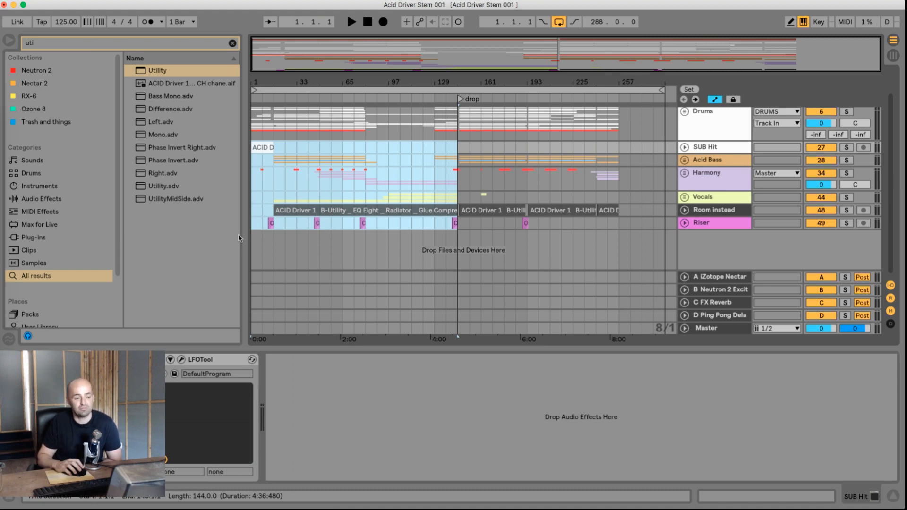
left_click(455, 182)
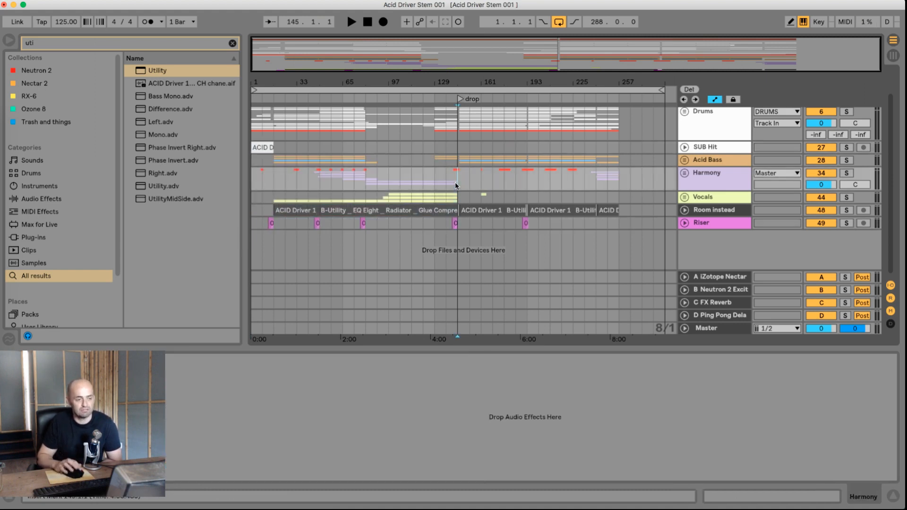
left_click_drag(455, 183, 435, 226)
Unfold the Master track and play its Fade macro automation from bar 239 with the Knob 1 Fade to Grey rack shown.
left_click(714, 330)
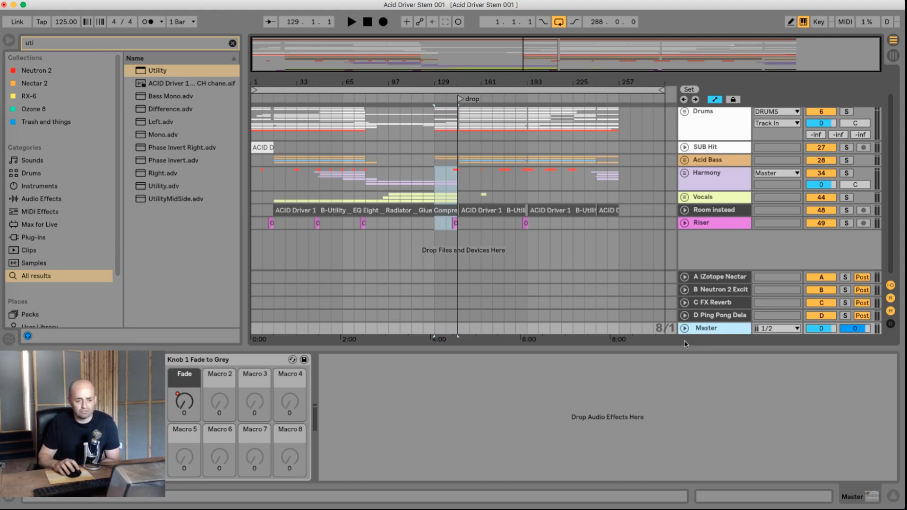
left_click(684, 328)
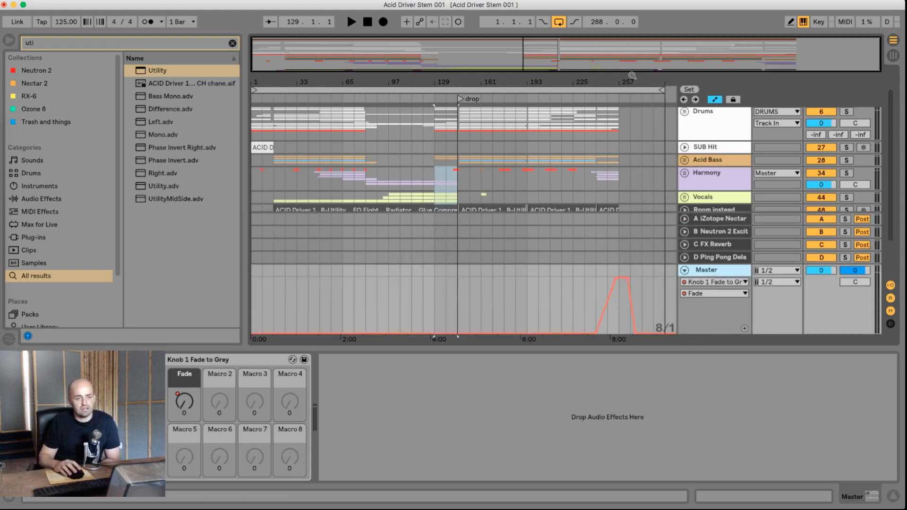
left_click_drag(632, 76, 515, 233)
left_click(483, 235)
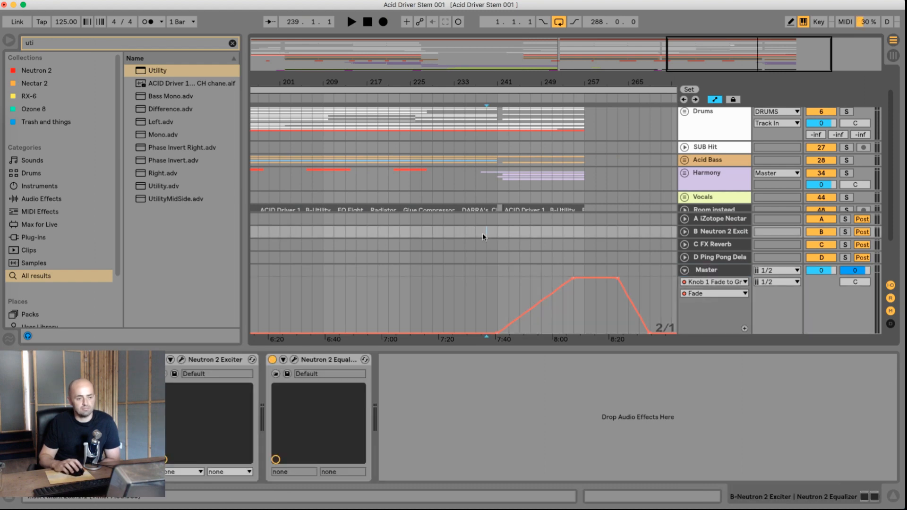
key("space")
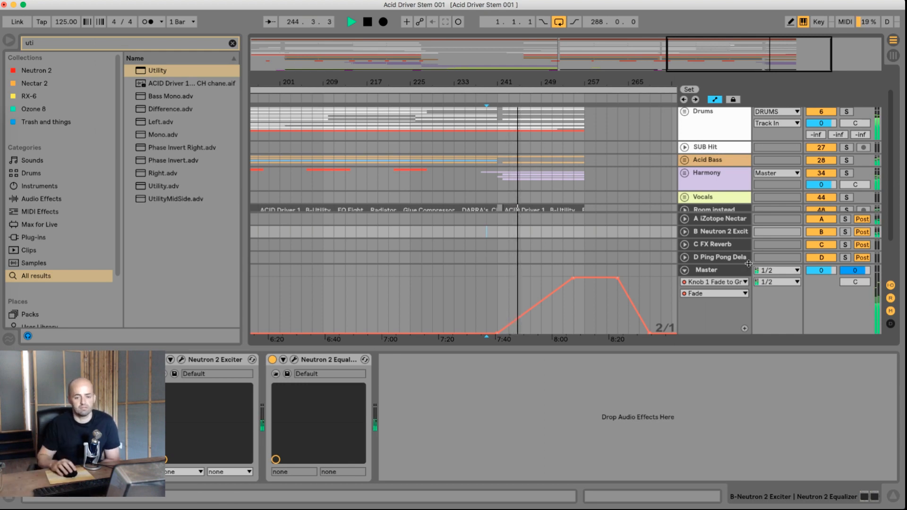
left_click(730, 272)
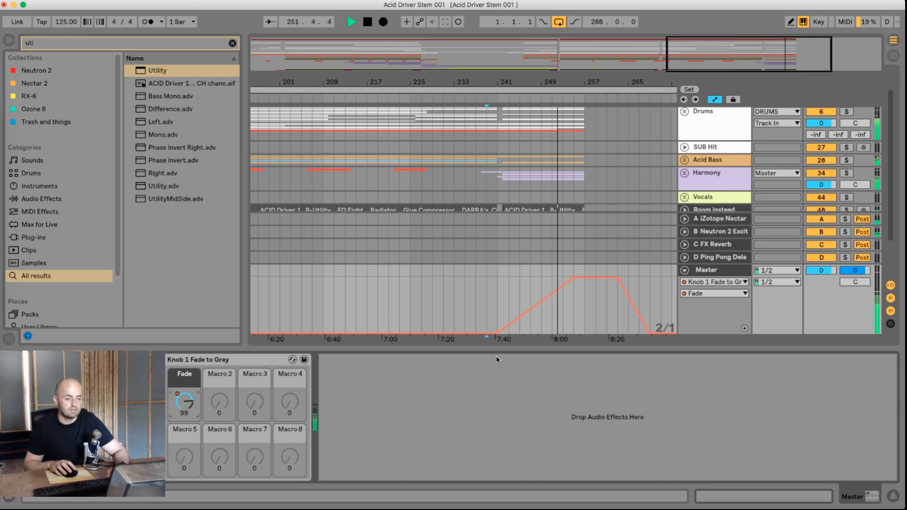
key("space")
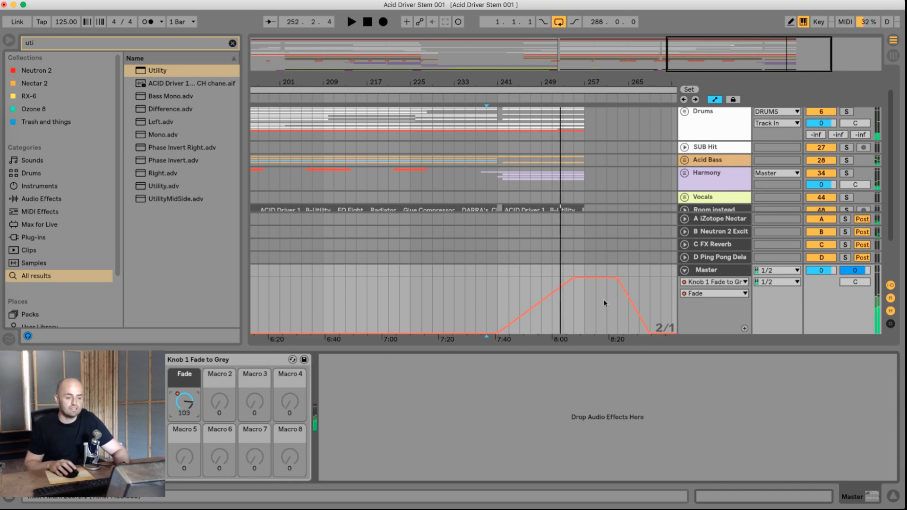
Place the insert marker at the end of the Master fade, select the Knob 1 Fade to Grey rack and collapse the Master track.
left_click(650, 327)
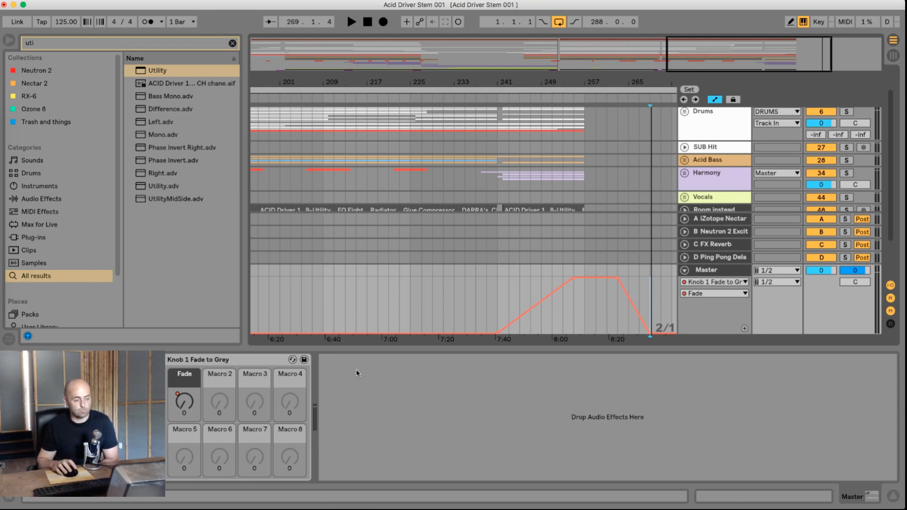
left_click(220, 364)
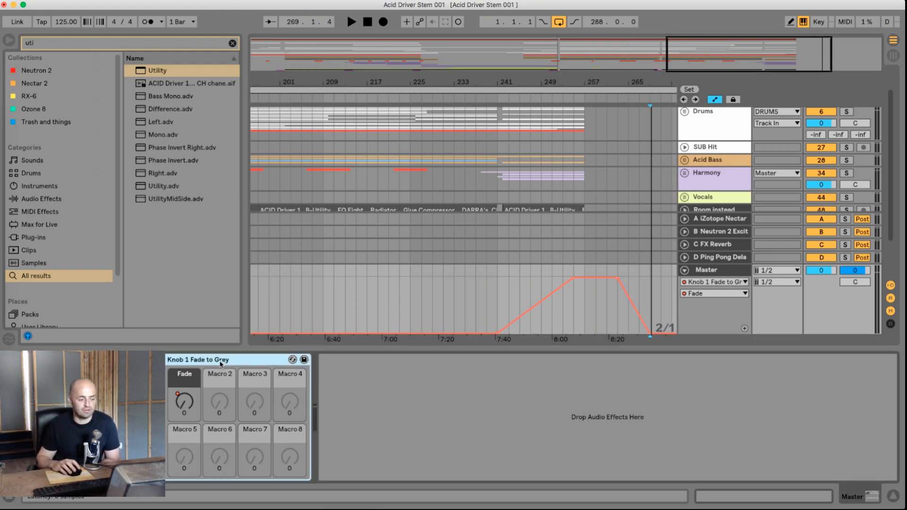
left_click(685, 270)
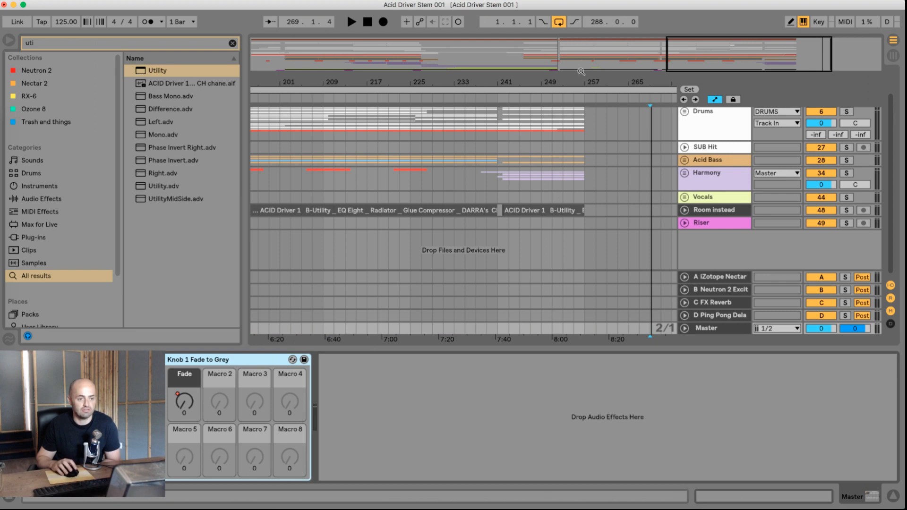
double_click(583, 45)
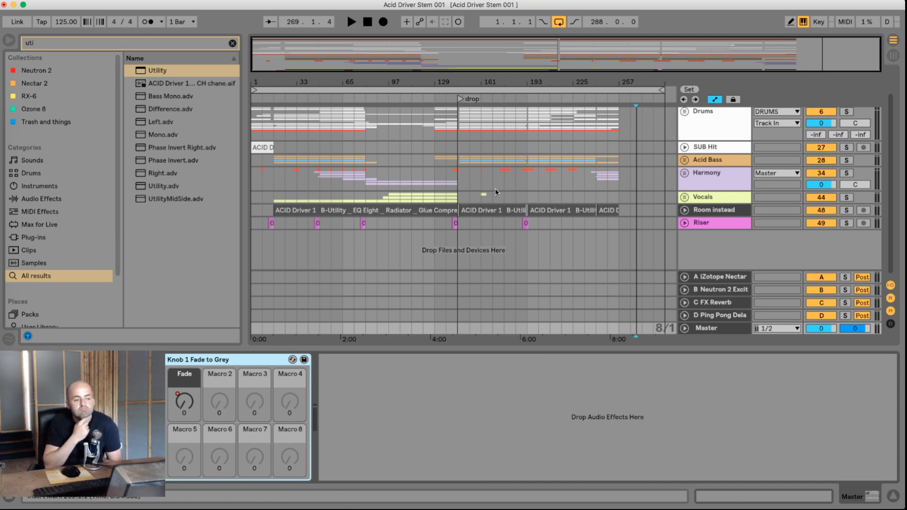
Play the full mix from bar 65.
left_click(342, 191)
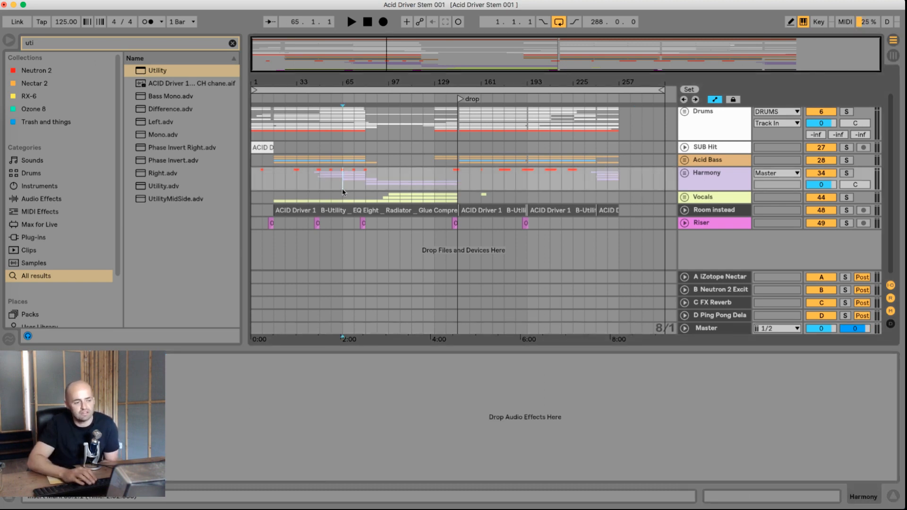
key("space")
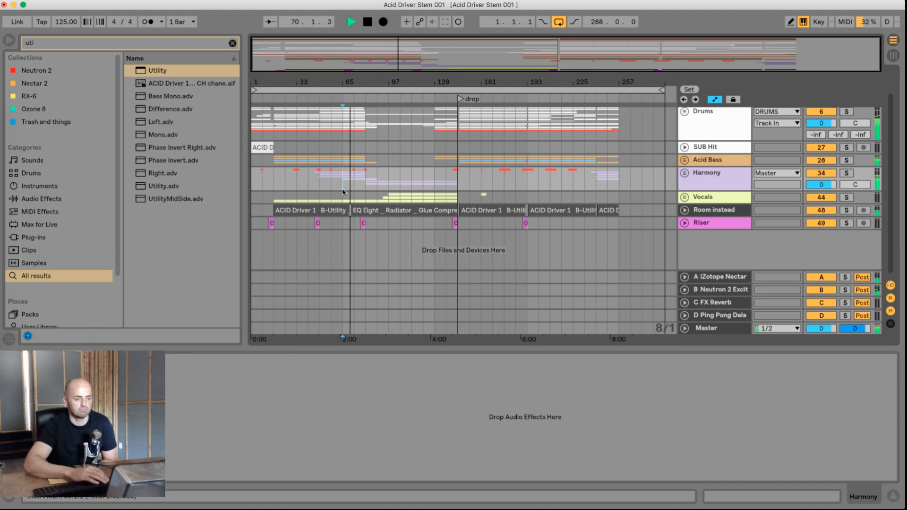
key("space")
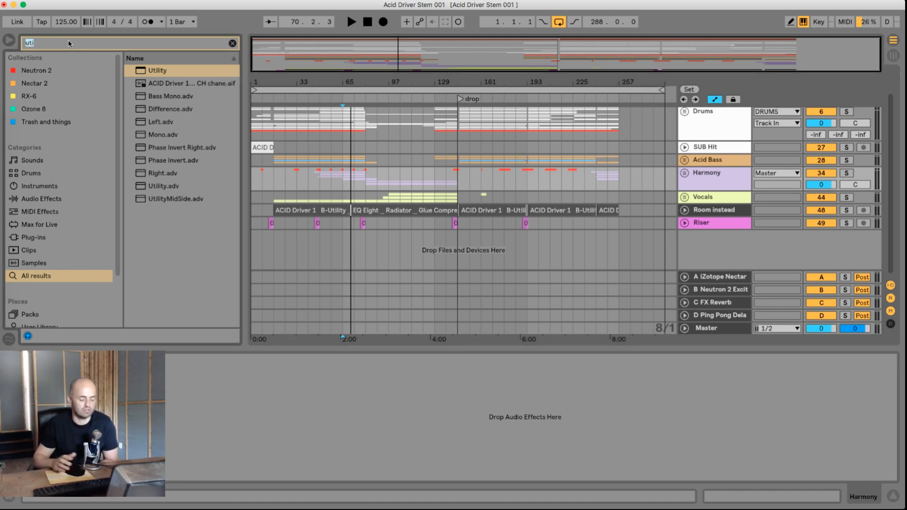
Find Neutron 2 Compressor in the Neutron 2 collection, add it to the Master track and move its window clear of the tracks.
key("BackSpace")
key("BackSpace")
key("BackSpace")
type("ne")
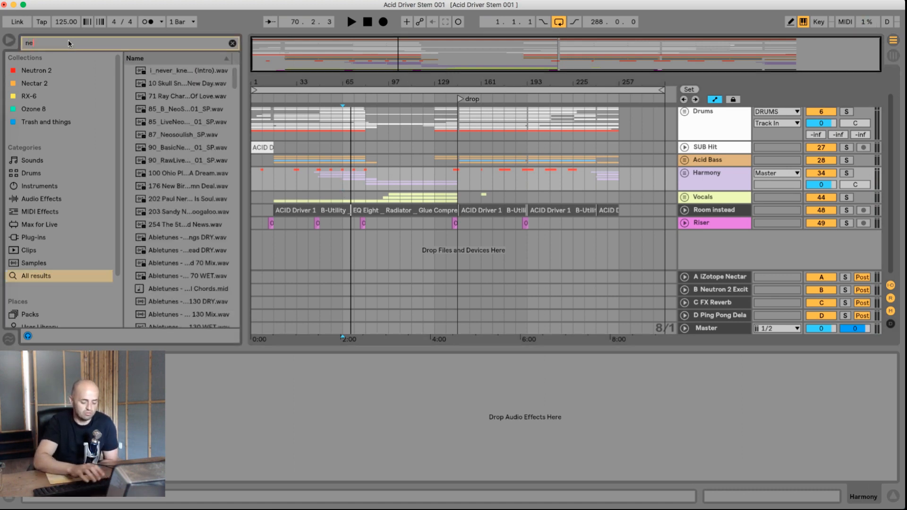
left_click(38, 71)
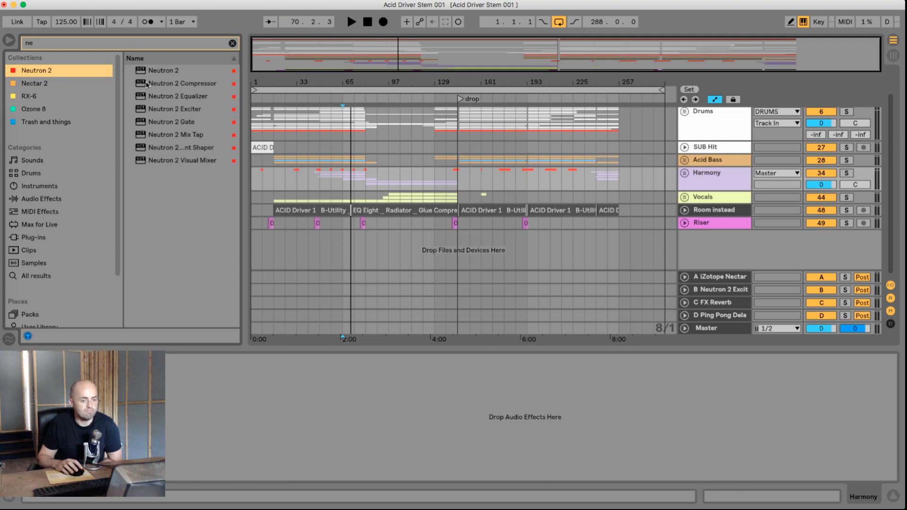
left_click_drag(147, 84, 708, 330)
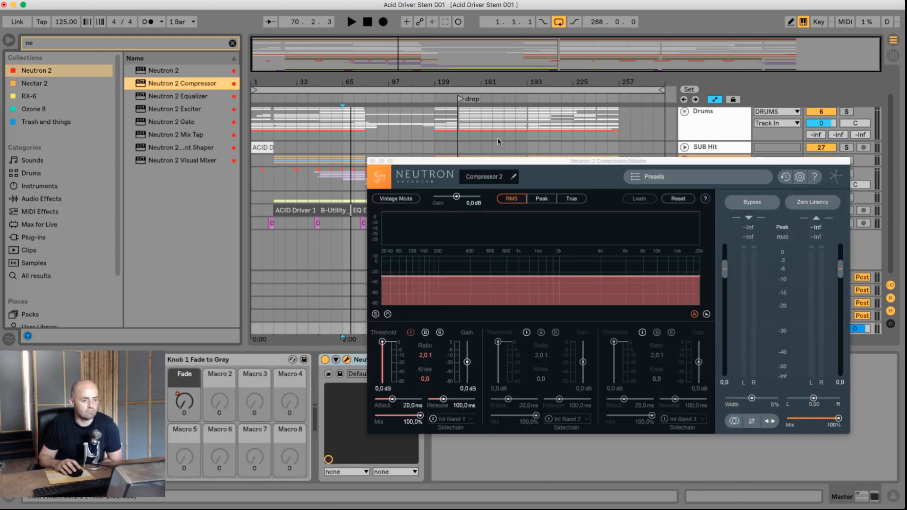
left_click_drag(497, 135, 403, 217)
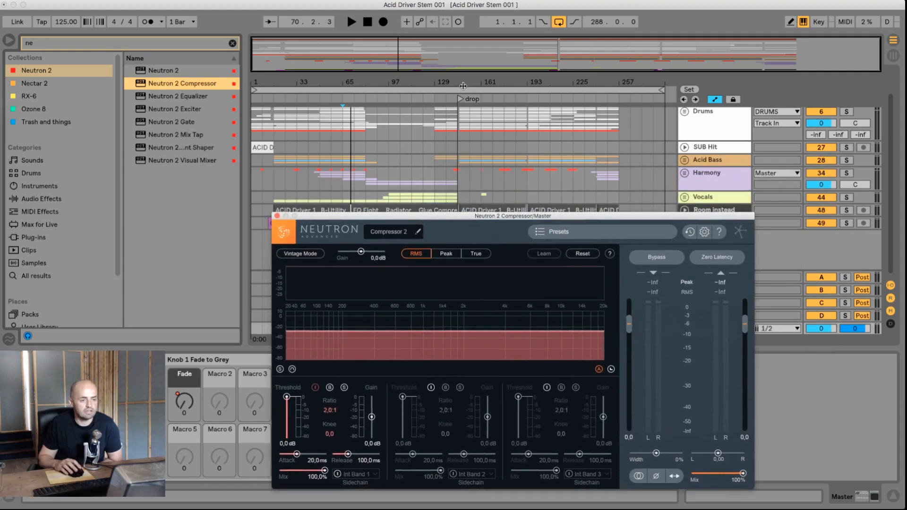
Loop the 16 bars from bar 65 and play them briefly through the Master compressor.
left_click_drag(463, 86, 465, 100)
left_click(449, 140)
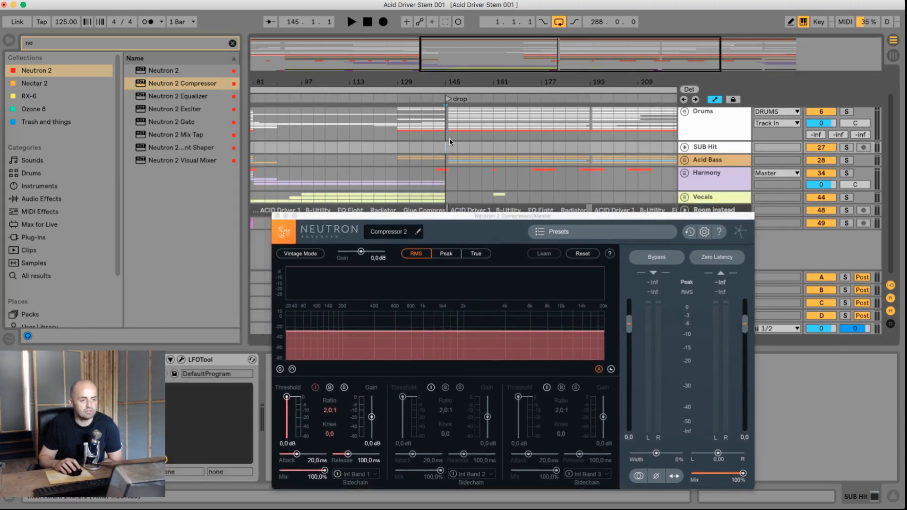
left_click_drag(433, 86, 431, 70)
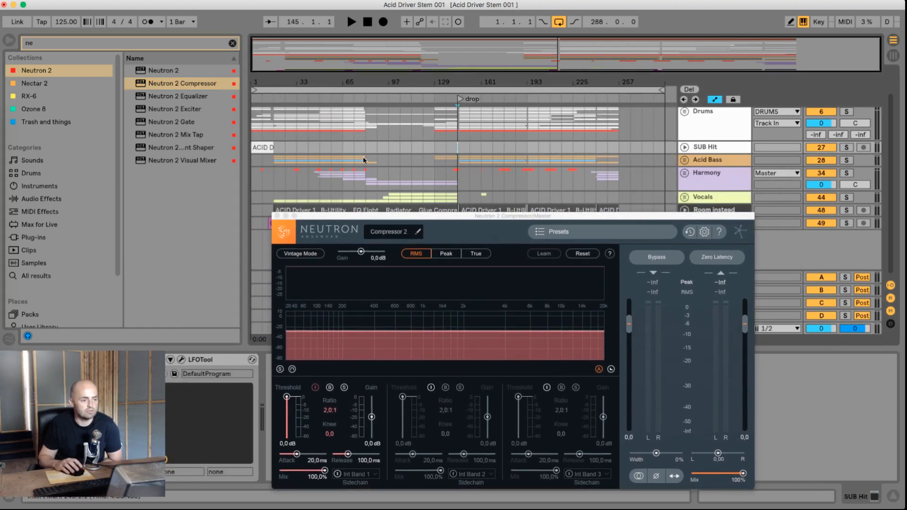
left_click_drag(347, 149, 369, 148)
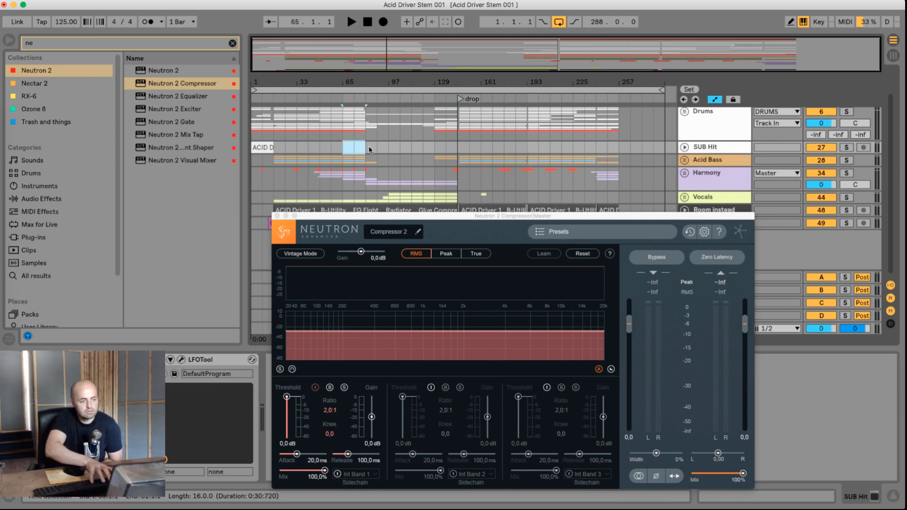
key("super+l")
key("space")
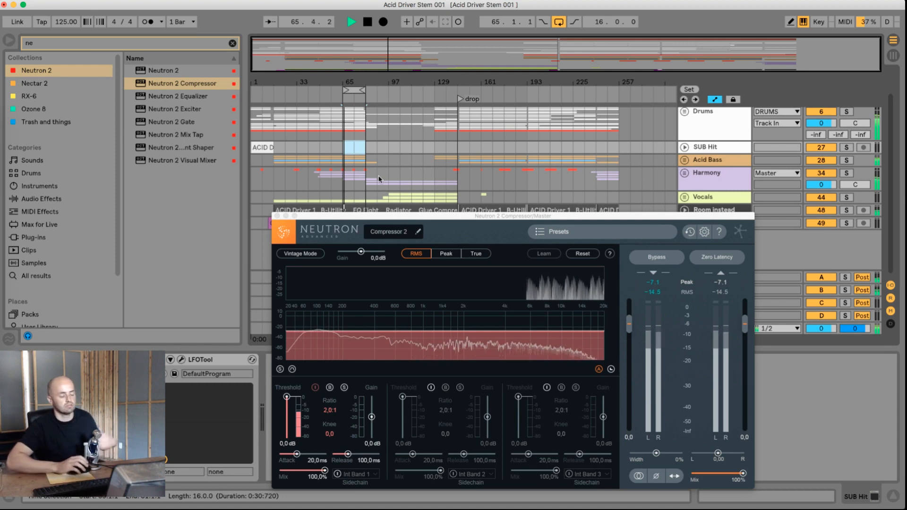
key("space")
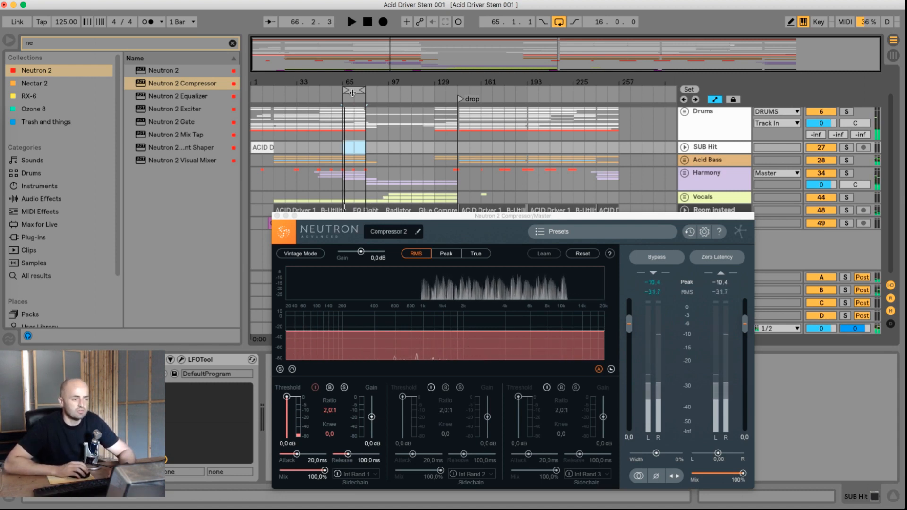
Move the 16-bar loop to bar 161 after the drop and play it while watching the Master compressor.
left_click_drag(352, 93, 492, 95)
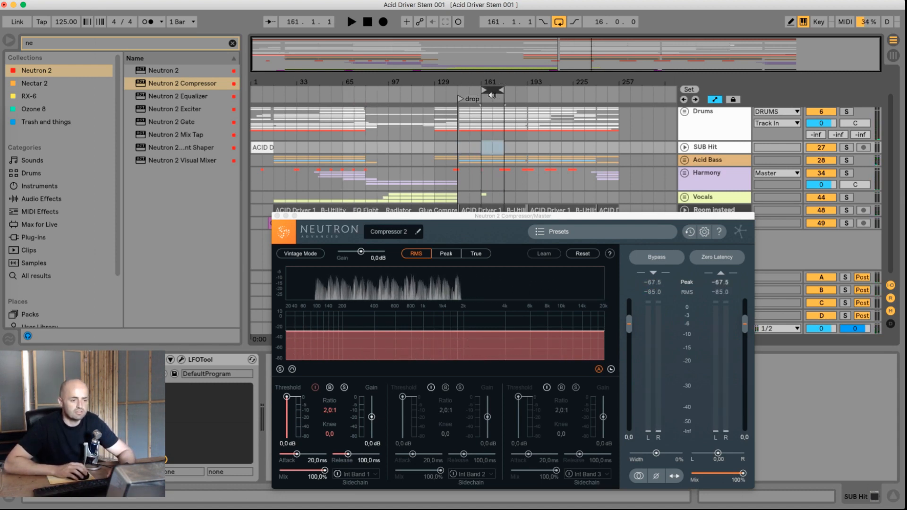
key("space")
left_click_drag(512, 221, 535, 169)
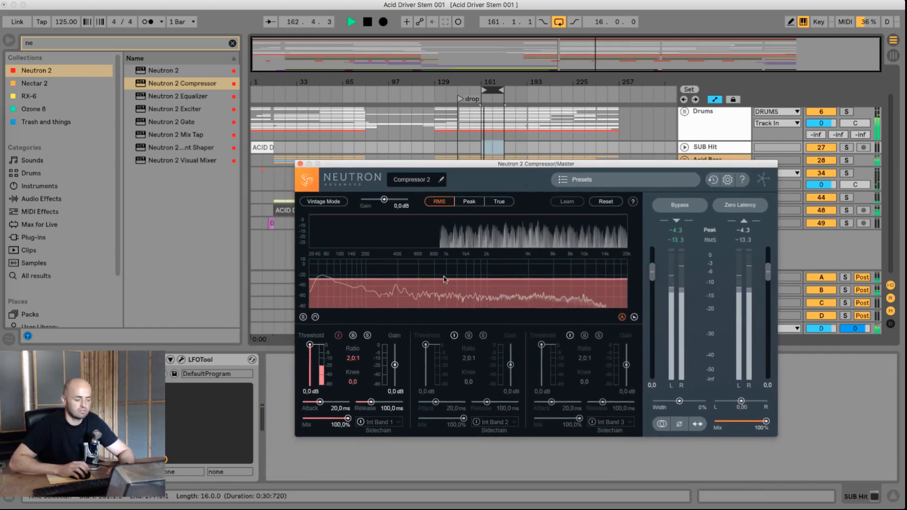
key("space")
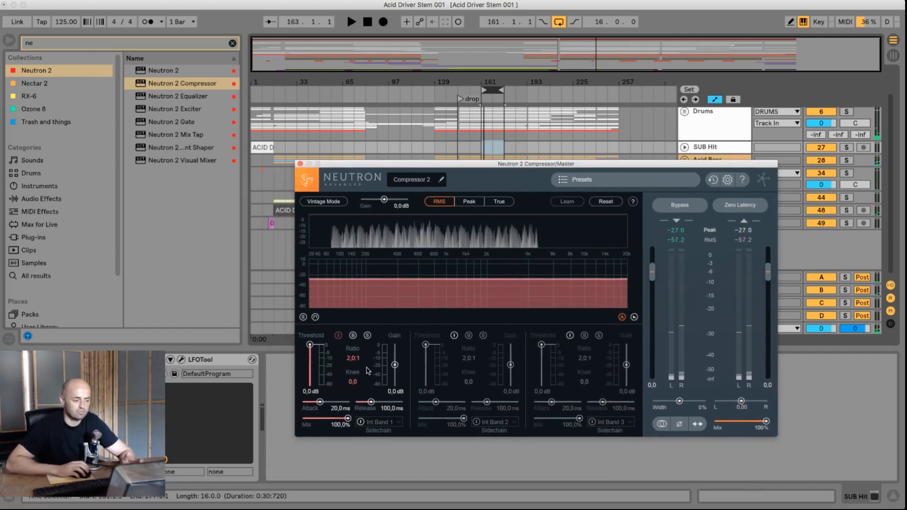
Set the compressor's first band to -80 dB threshold with 0.10 ms attack and release, and enable the detection filter with a lowered low cutoff.
left_click_drag(311, 345, 318, 404)
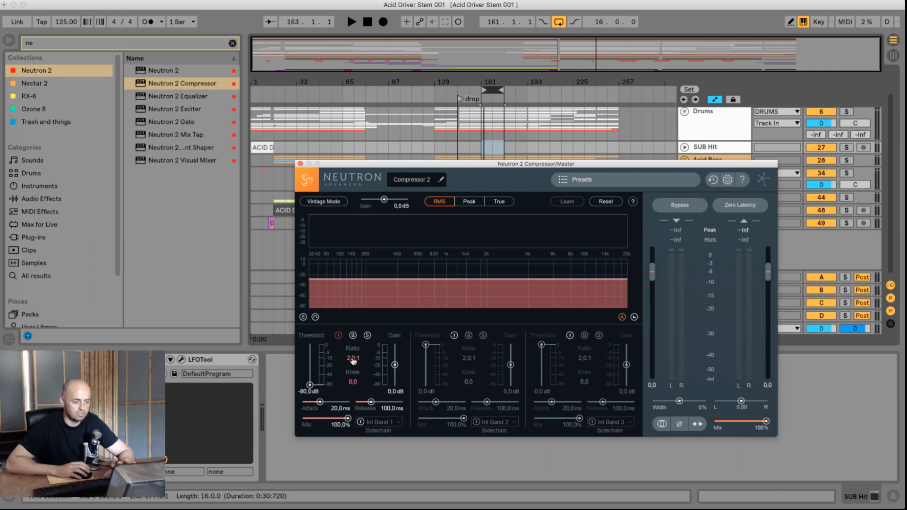
left_click_drag(322, 406, 378, 412)
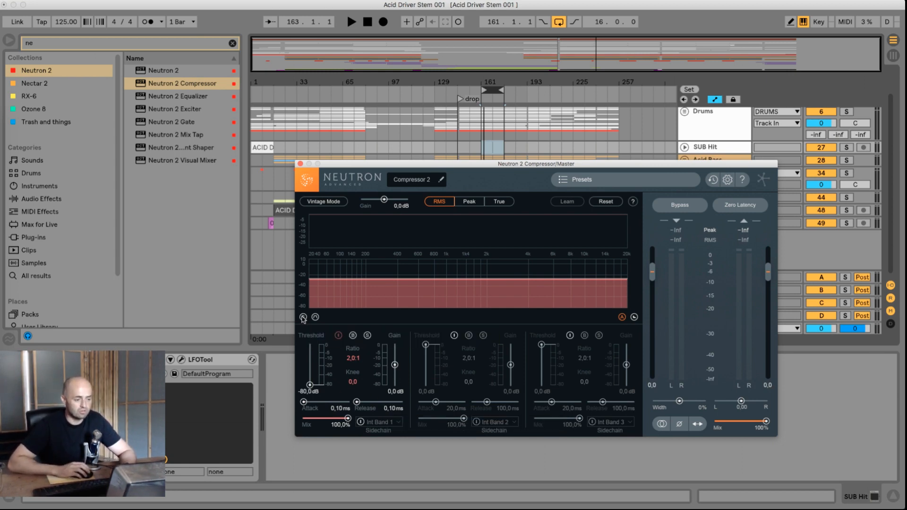
left_click(319, 316)
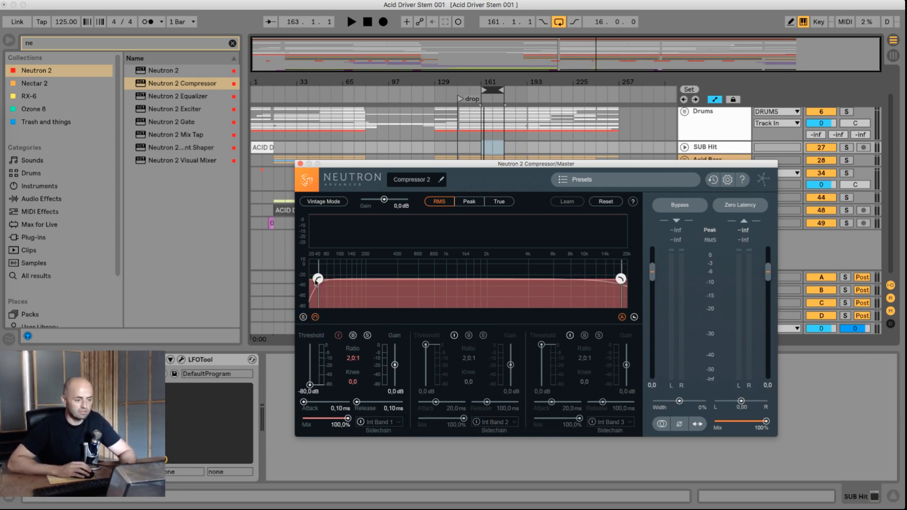
mouse_move(316, 282)
left_mouse_down()
mouse_move(390, 286)
mouse_move(316, 280)
left_mouse_up()
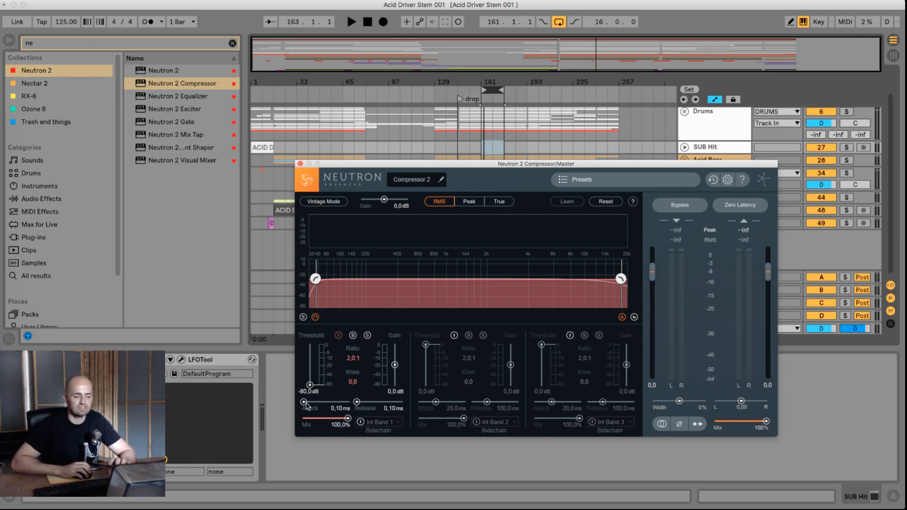
Set the compressor's first band attack to 52.4 ms and release to 11.50 ms while playing the loop.
left_click_drag(305, 404, 330, 410)
key("space")
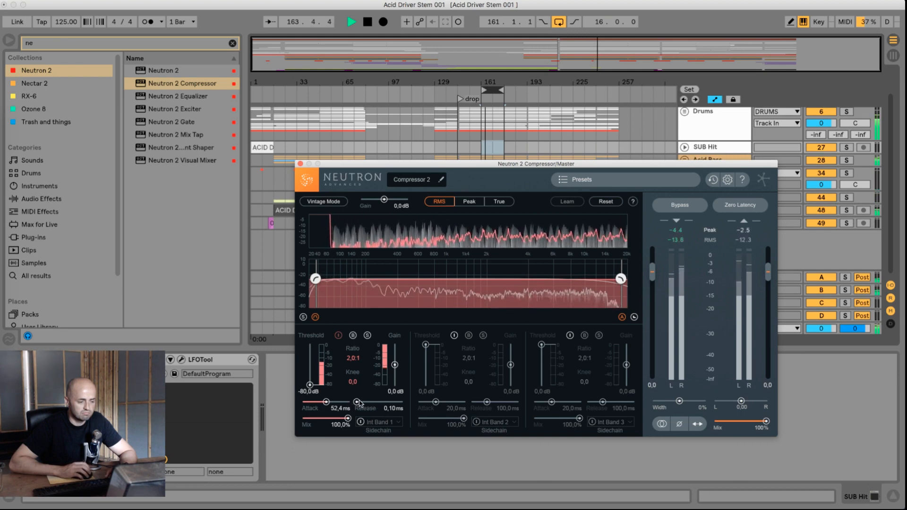
left_click_drag(356, 403, 361, 404)
left_click_drag(364, 404, 367, 405)
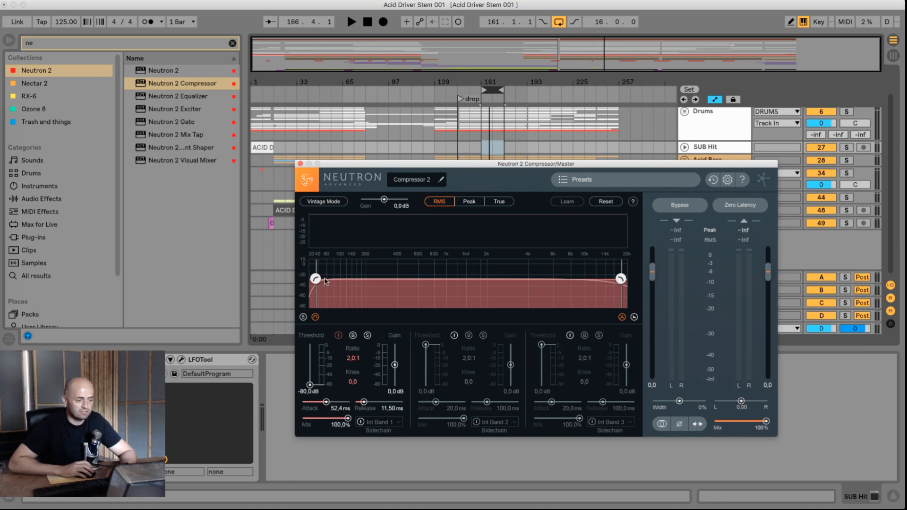
Return the first band's threshold to -80 dB, audition the loop and switch the compressor to Vintage Mode.
left_click_drag(310, 373, 310, 385)
key("space")
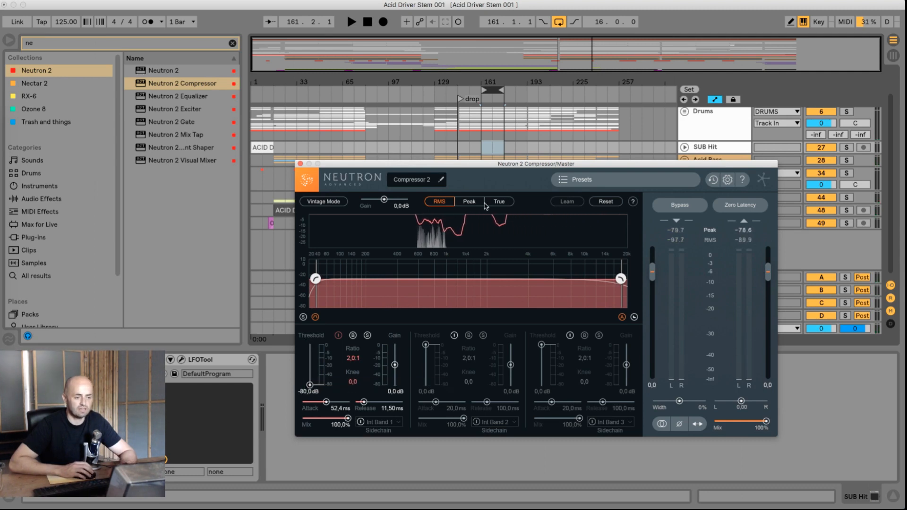
left_click(334, 202)
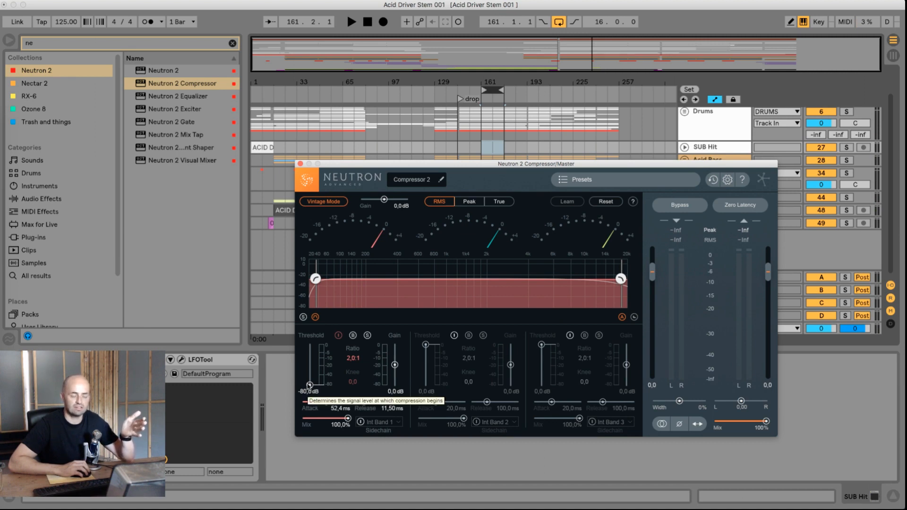
Raise the compressor's first band threshold to -19.3 dB, audition the loop and sweep the detection filter's low cutoff back to 20 Hz.
left_click_drag(310, 385, 310, 365)
key("space")
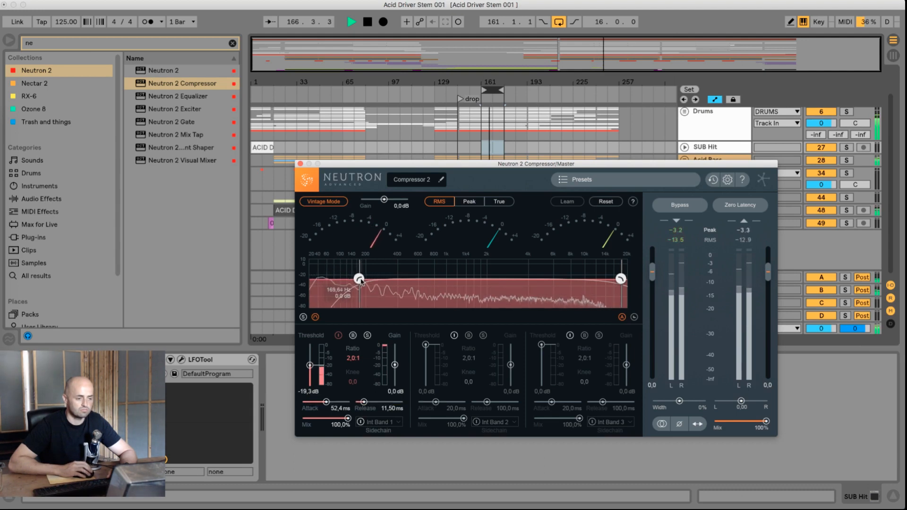
key("space")
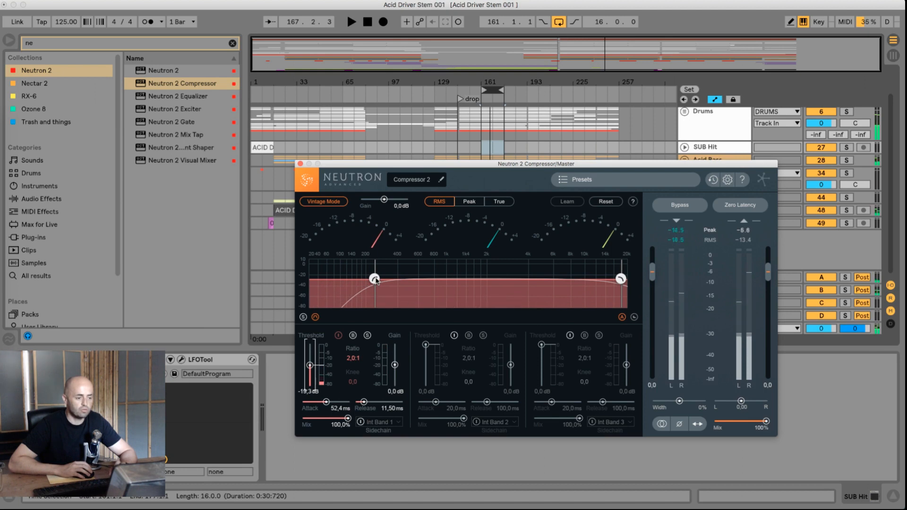
left_click_drag(372, 280, 398, 282)
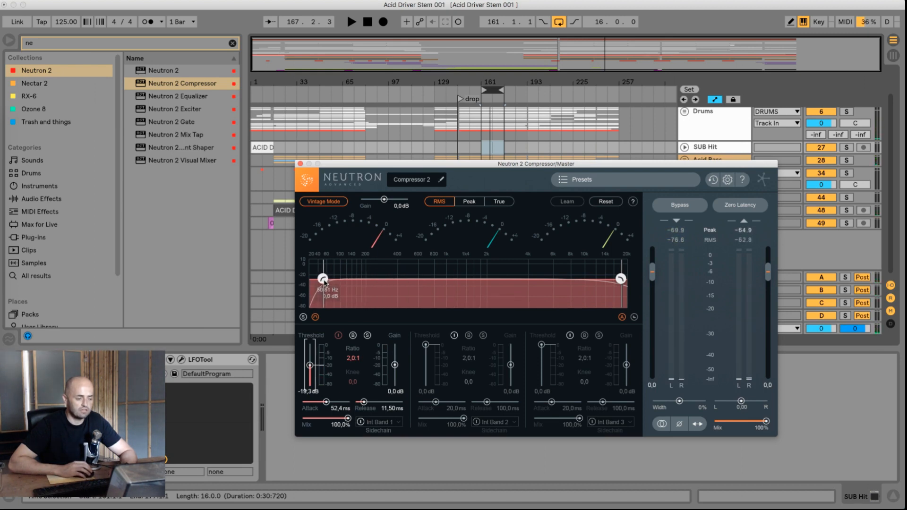
left_click_drag(324, 282, 418, 282)
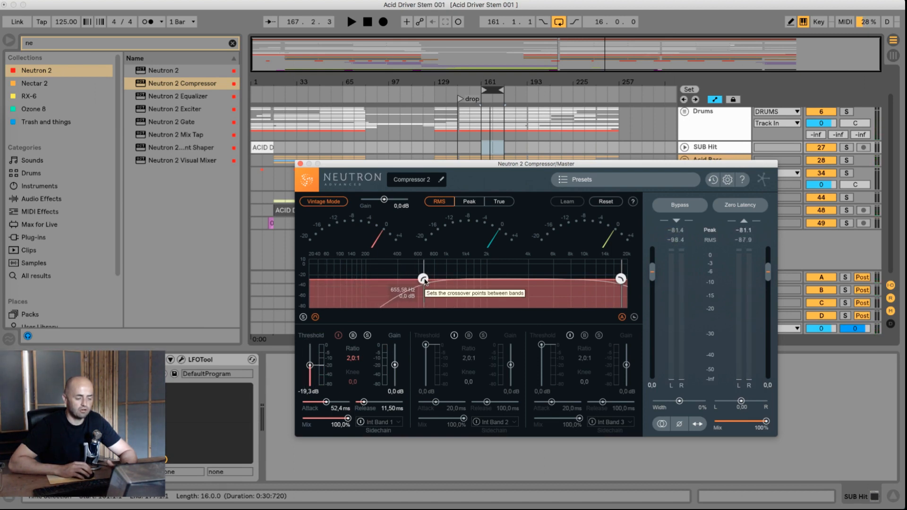
left_click_drag(424, 281, 276, 286)
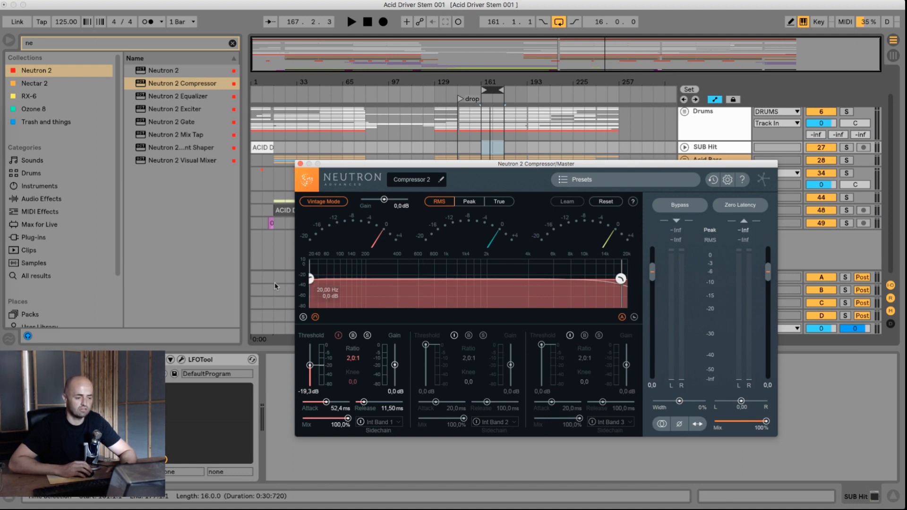
While playing the loop, raise the detection filter's low cutoff above 200 Hz and set the first band's threshold to -26.3 dB.
key("space")
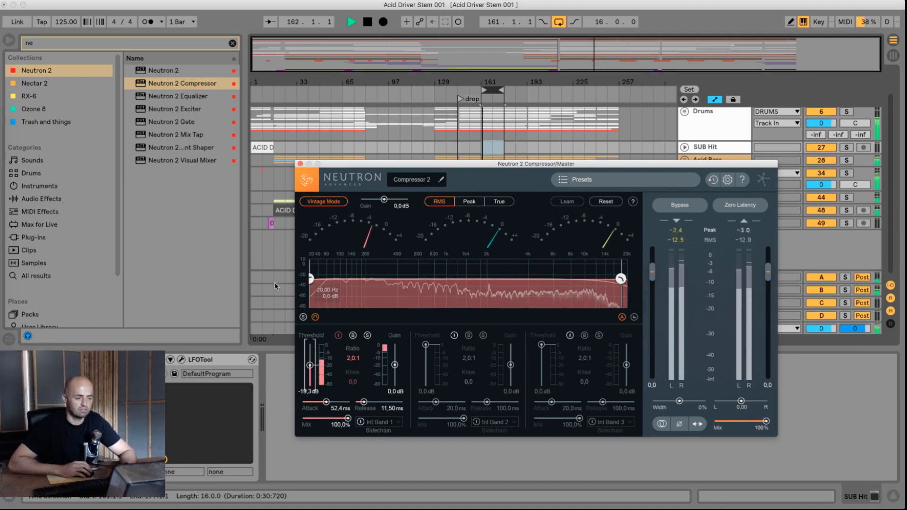
left_click_drag(310, 280, 431, 284)
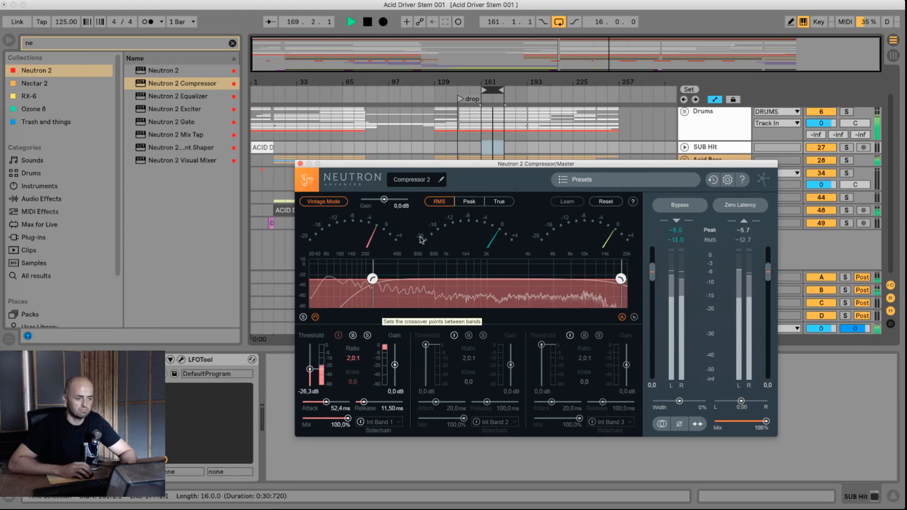
key("space")
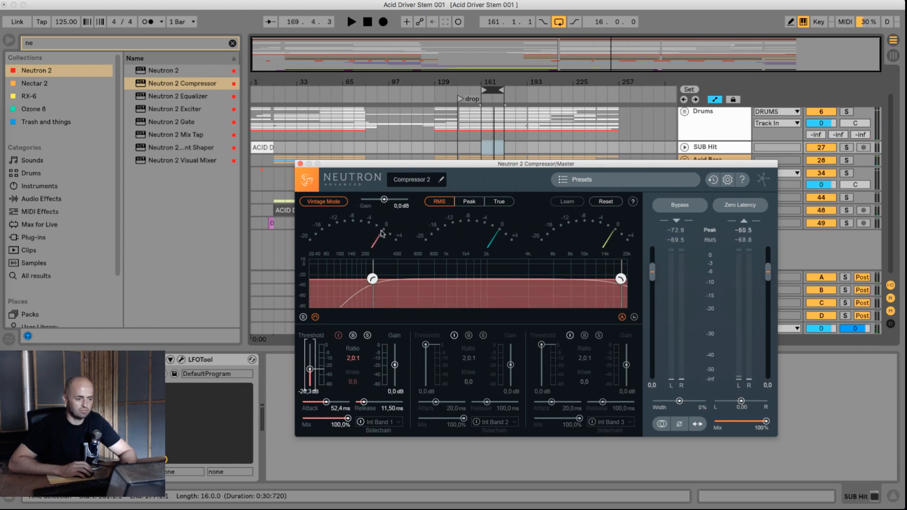
Watch the gain reduction during loop playback with Vintage Mode on and off, and return to Vintage Mode.
key("space")
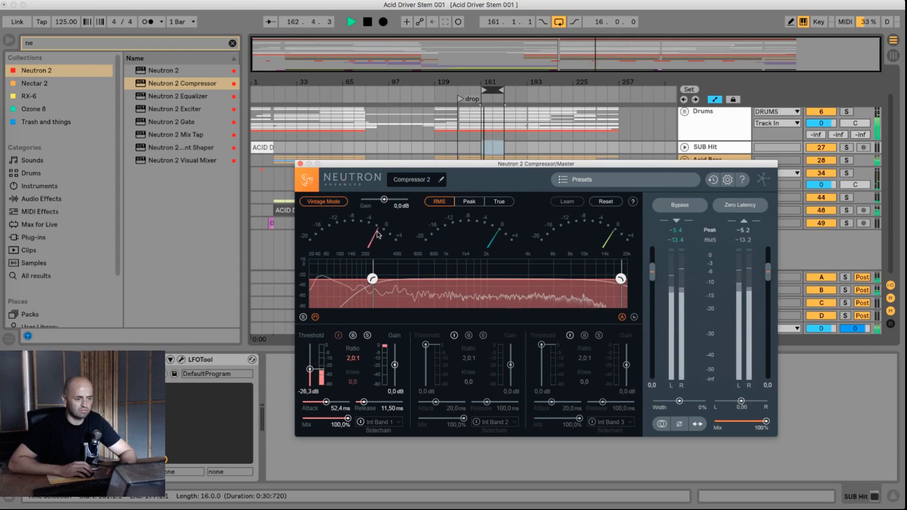
key("space")
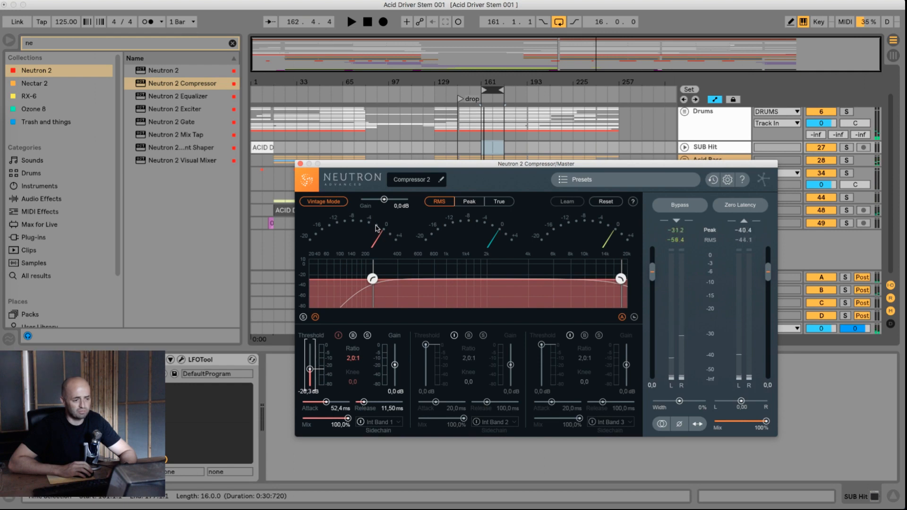
key("space")
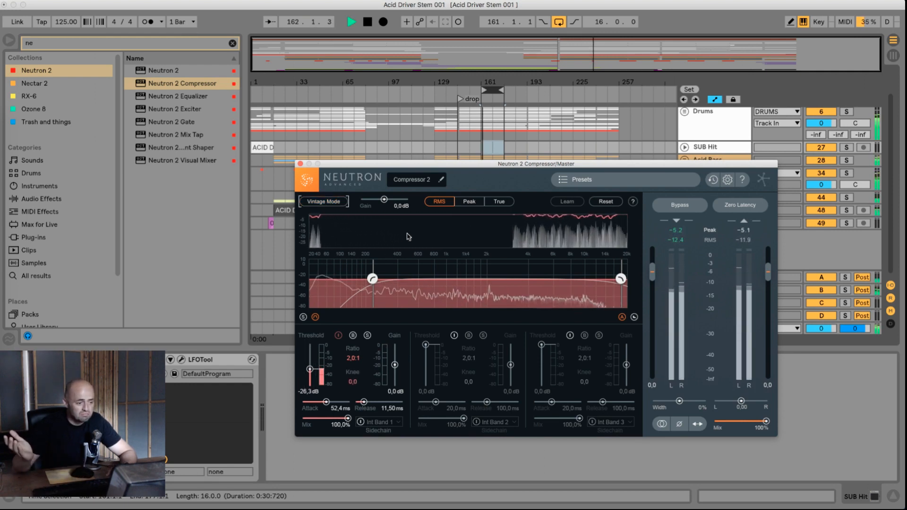
key("space")
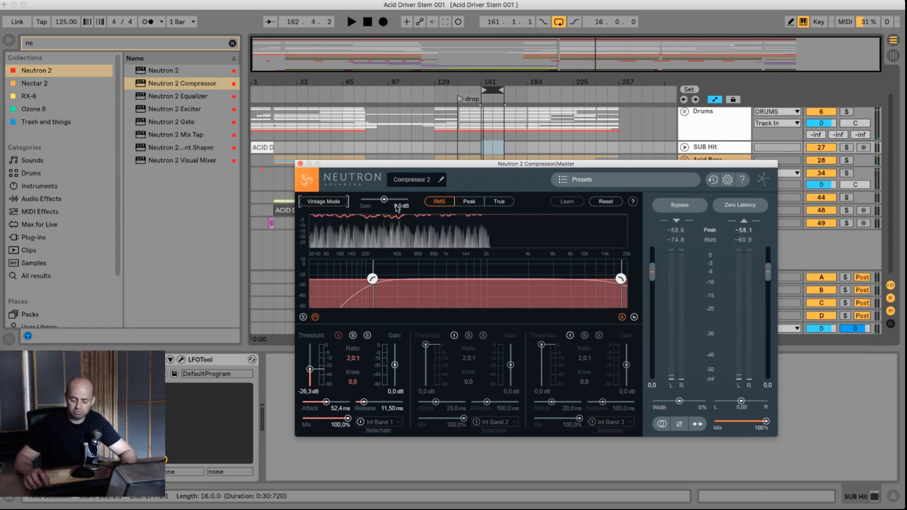
left_click(324, 202)
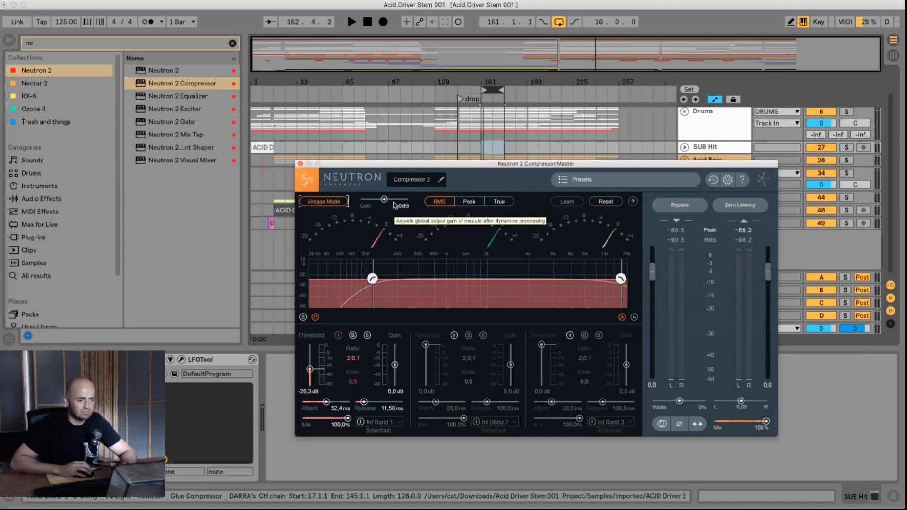
Set the compressor's global output gain to 1.0 dB and audition the loop briefly.
type("1")
key("Return")
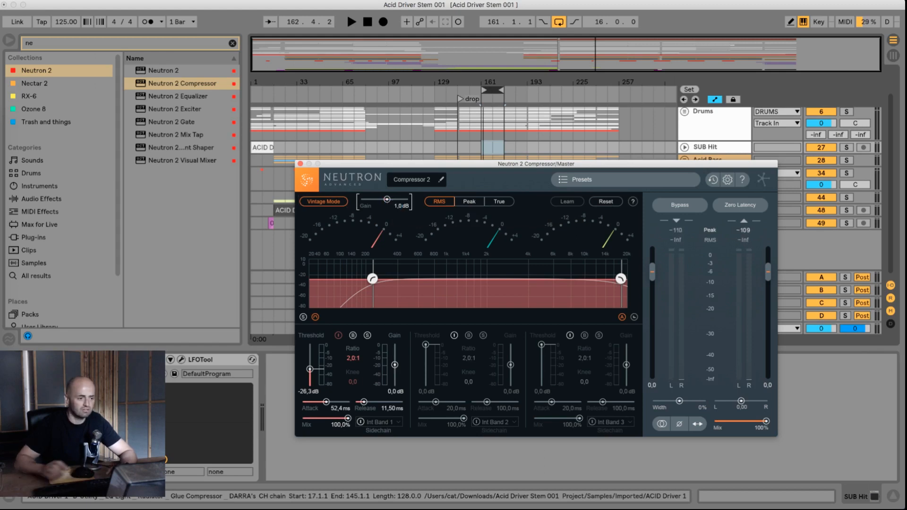
key("space")
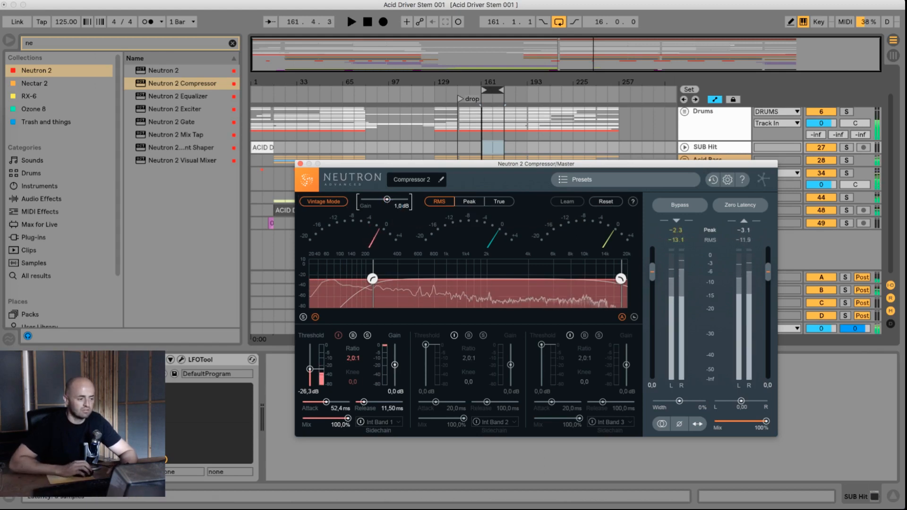
key("space")
Show the Master track's device chain beside the plug-in window and compare the loop with the compressor disabled and enabled.
left_click_drag(684, 164, 519, 175)
left_click(709, 328)
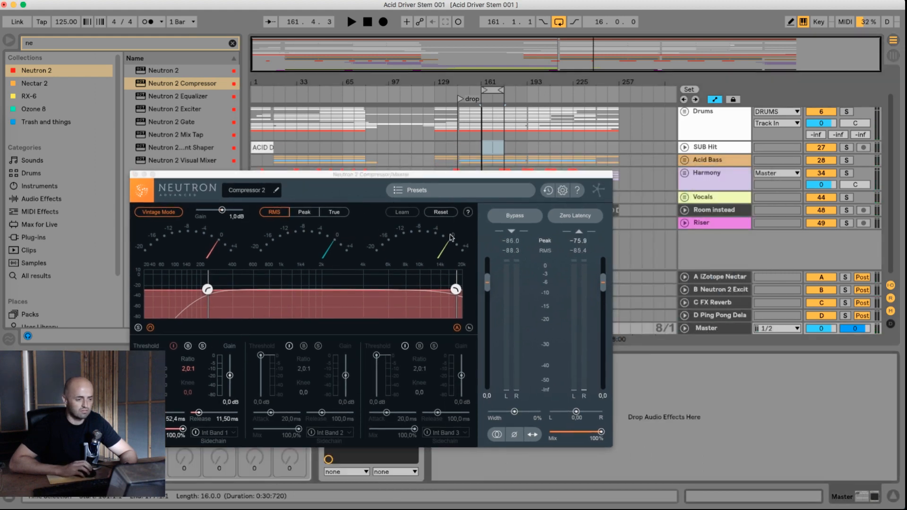
left_click_drag(422, 178, 618, 113)
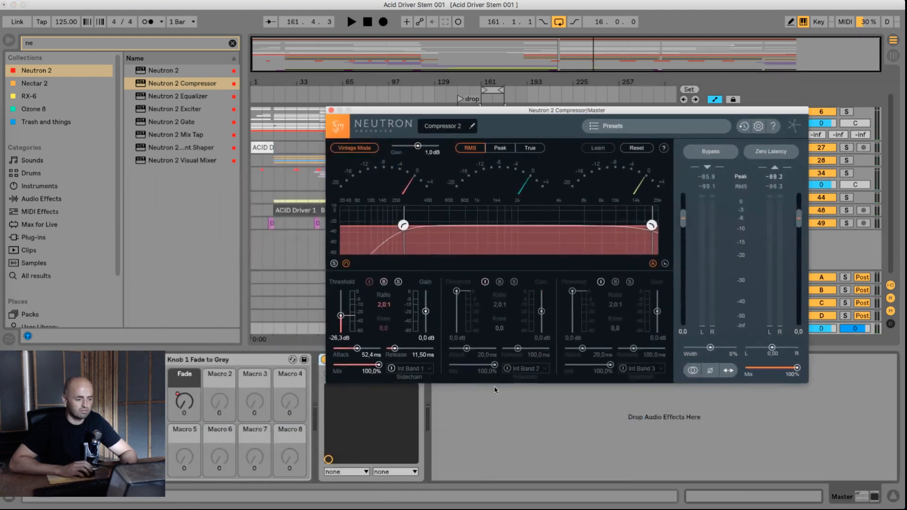
left_click(323, 361)
key("space")
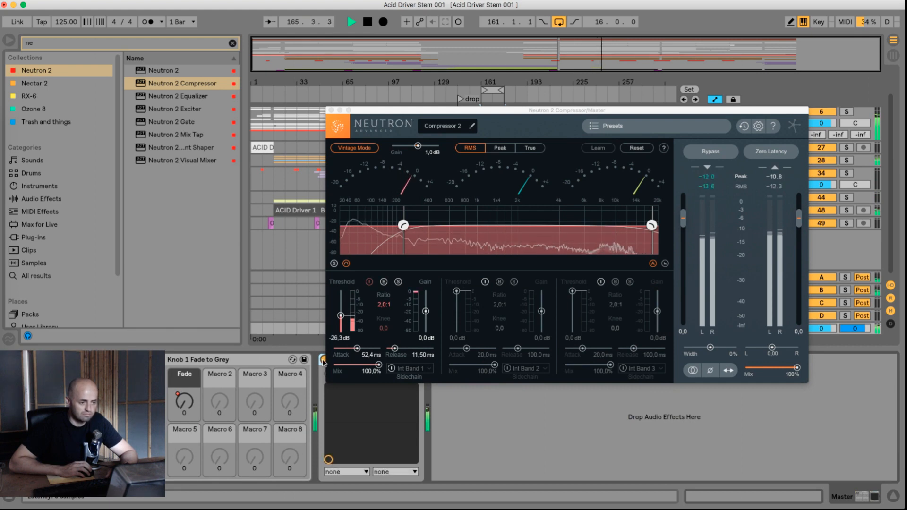
key("space")
Check the Master peak level in Session View while playing the loop, and close the compressor window.
left_click_drag(759, 111, 631, 107)
left_click(731, 329)
key("Tab")
key("space")
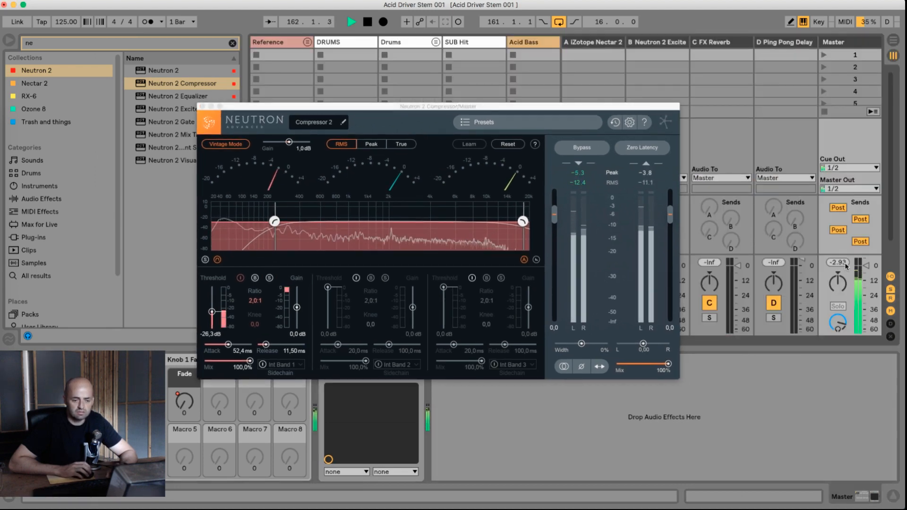
key("space")
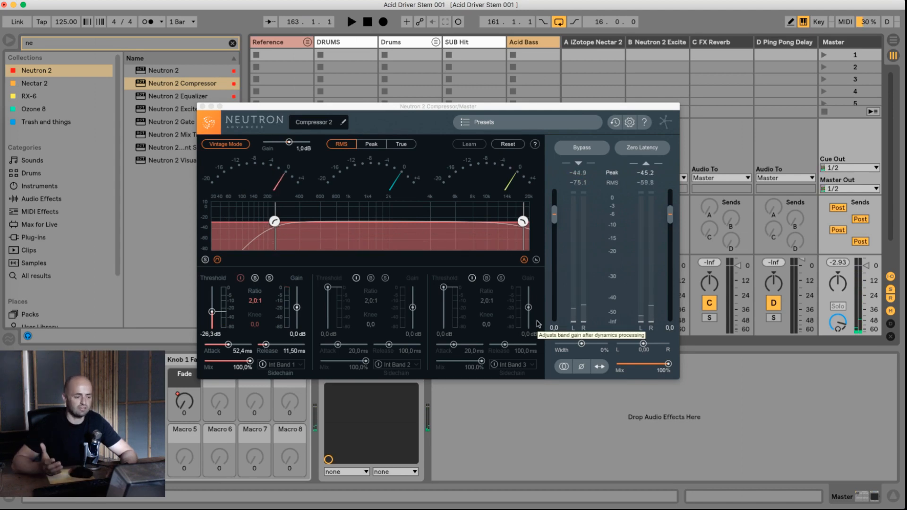
left_click(202, 107)
left_click(154, 97)
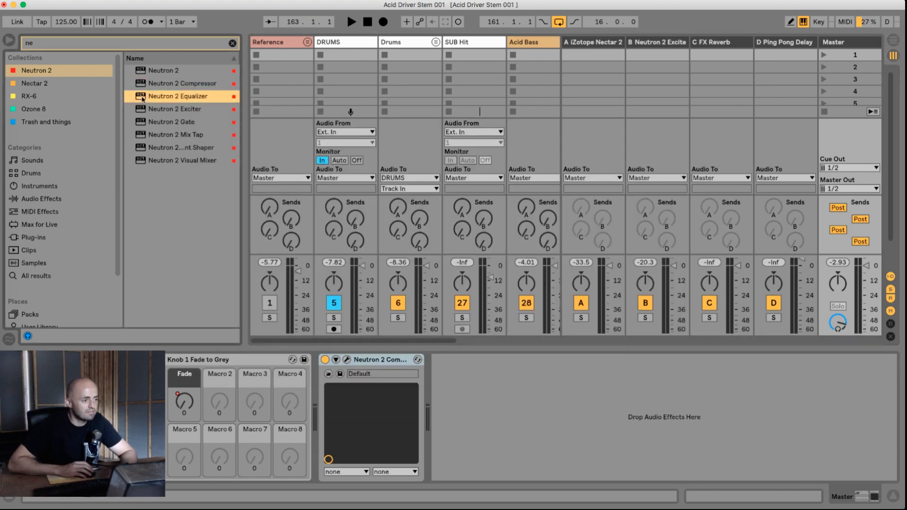
left_click_drag(142, 98, 464, 401)
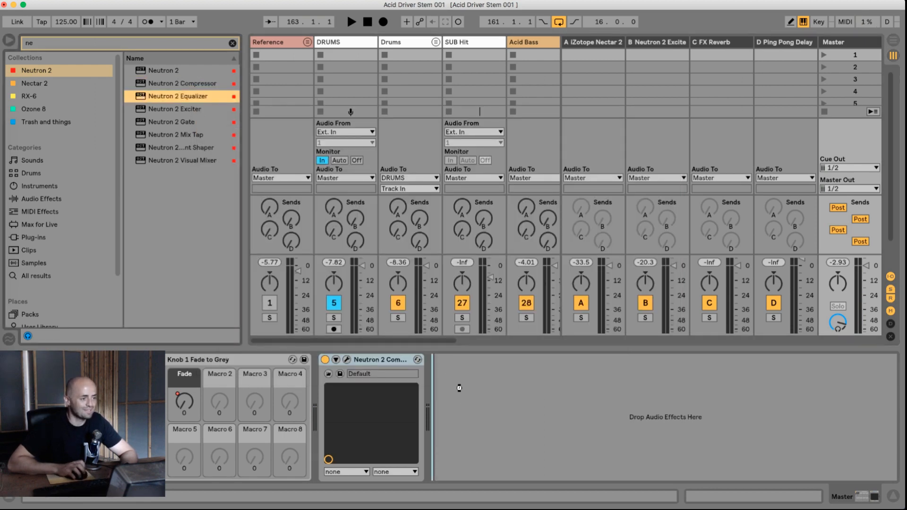
left_click_drag(458, 391, 460, 394)
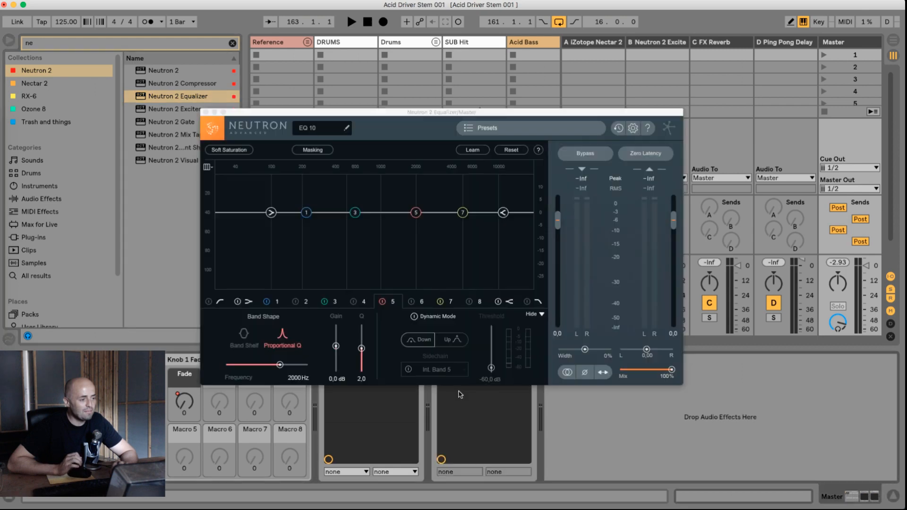
left_click(205, 113)
left_click(488, 360)
key("Delete")
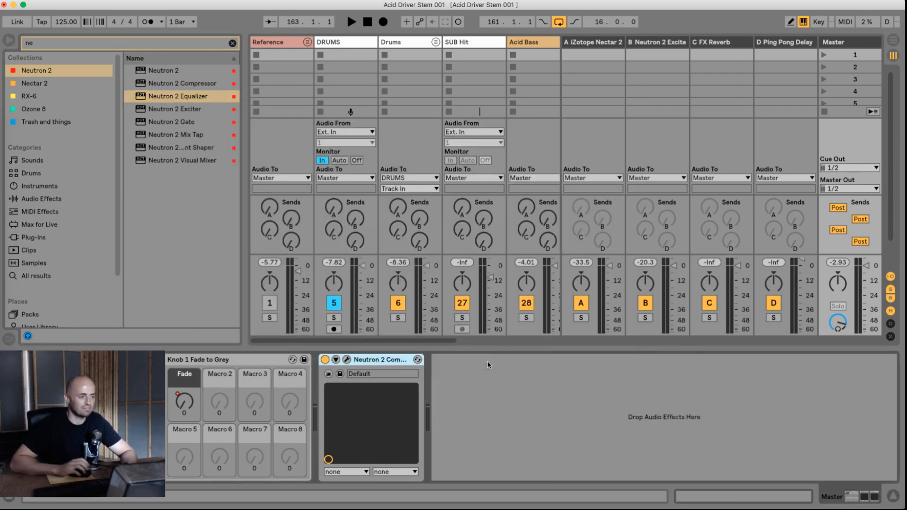
Add Neutron 2 Exciter after the compressor on the Master track and try its modes, keeping Full.
left_click_drag(155, 113, 476, 385)
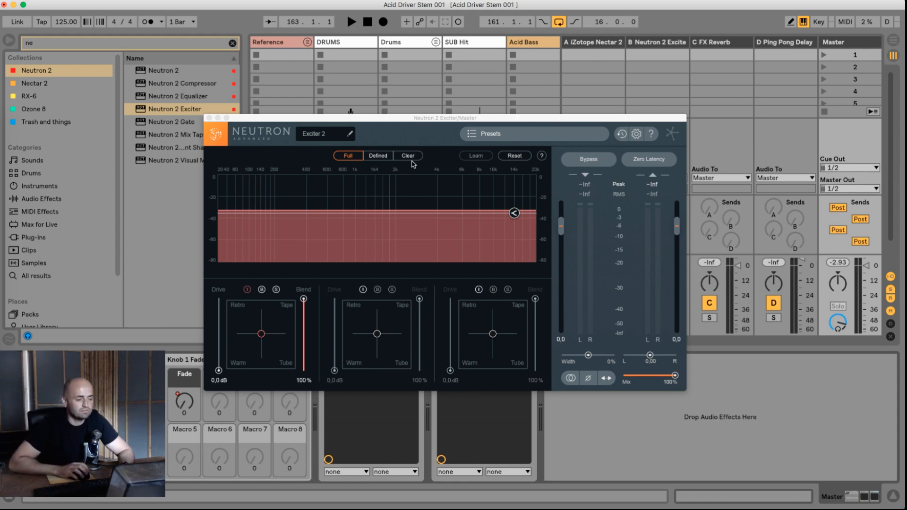
left_click(386, 155)
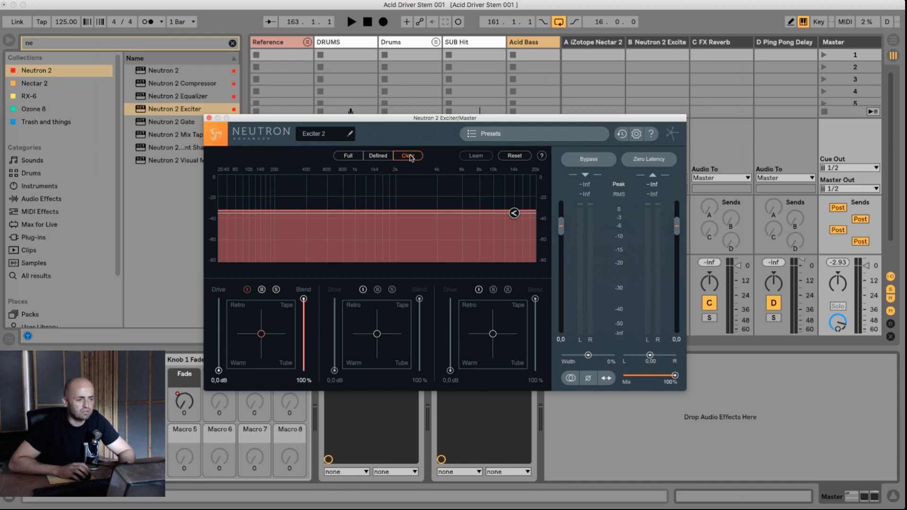
left_click(350, 157)
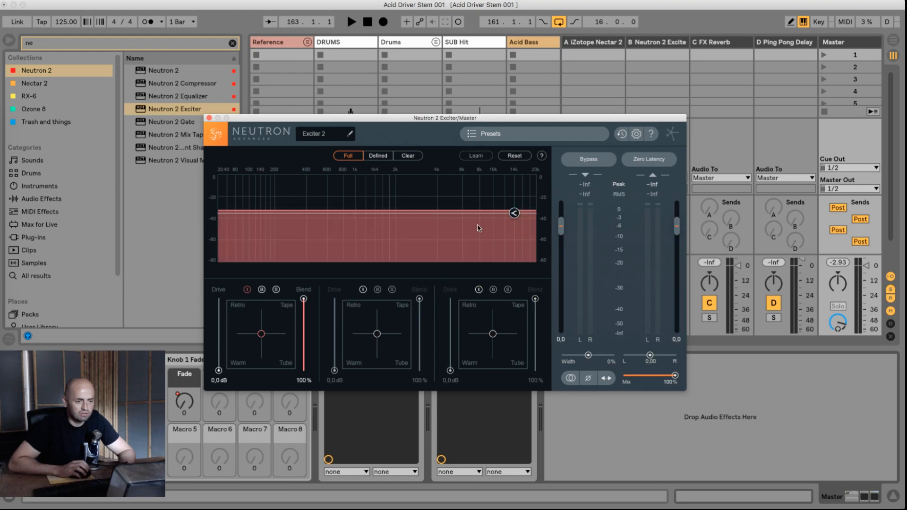
Enable the exciter's second and third bands and learn the crossover cutoffs while the loop plays.
left_click(479, 289)
left_click(363, 289)
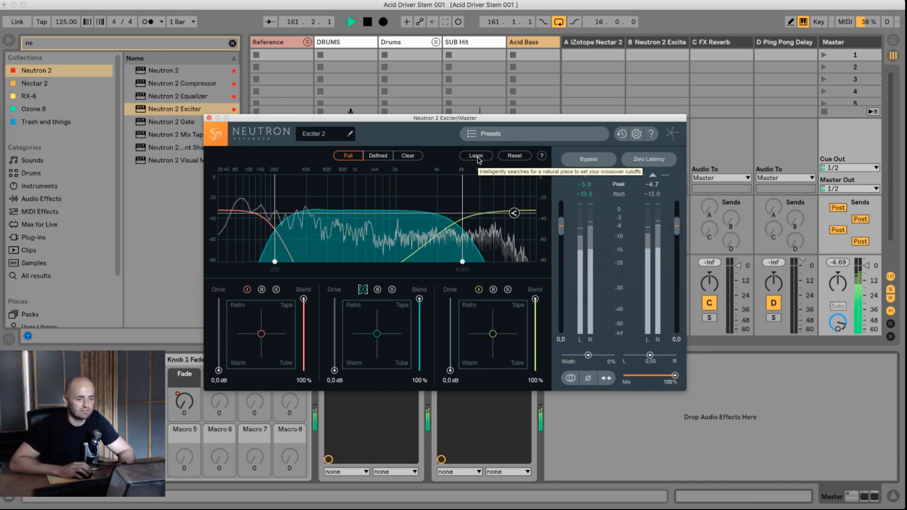
left_click(476, 156)
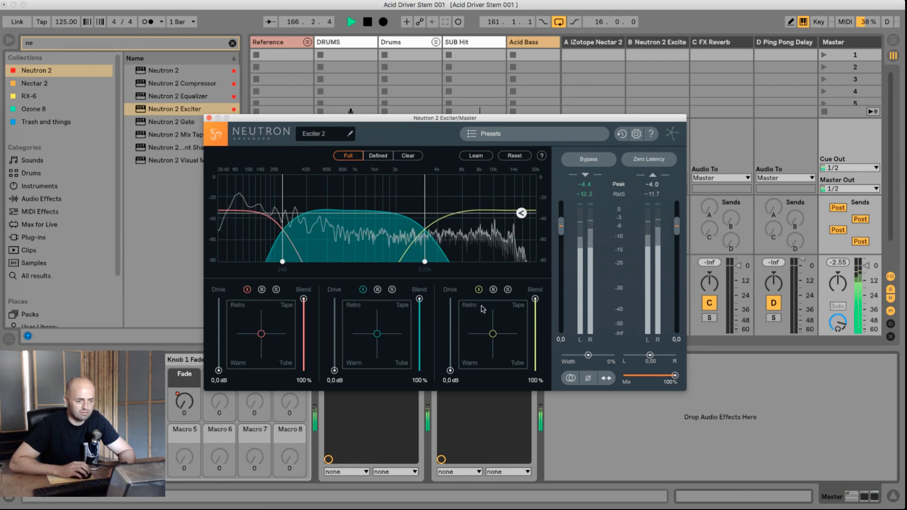
Set the exciter's drive to 0.0 dB on the first band, 4.2 dB on the second and 4.8 dB on the third.
left_click_drag(450, 371, 451, 346)
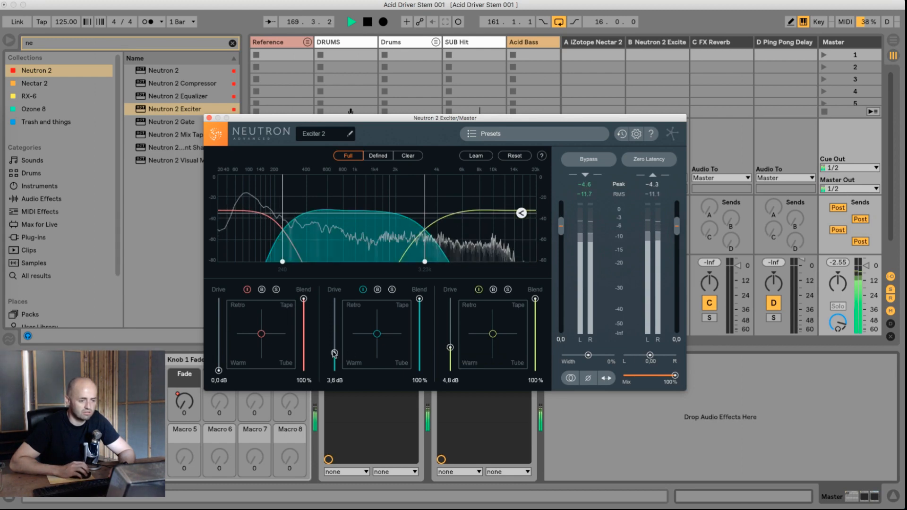
left_click_drag(334, 335, 335, 365)
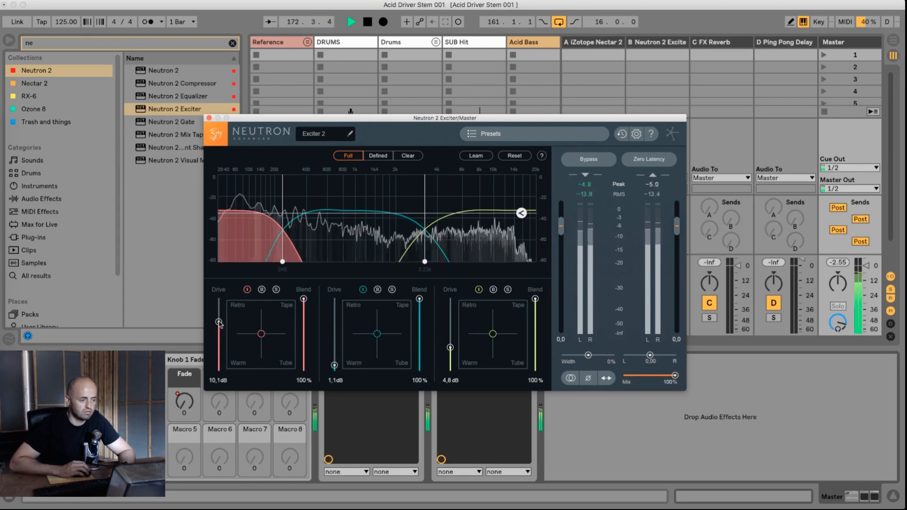
left_click_drag(223, 338, 226, 375)
mouse_move(335, 366)
left_mouse_down()
mouse_move(335, 327)
mouse_move(336, 352)
left_mouse_up()
Compare the exciter's Defined and Clear modes during playback, return to Full, and close the exciter window with playback stopped.
left_click(378, 156)
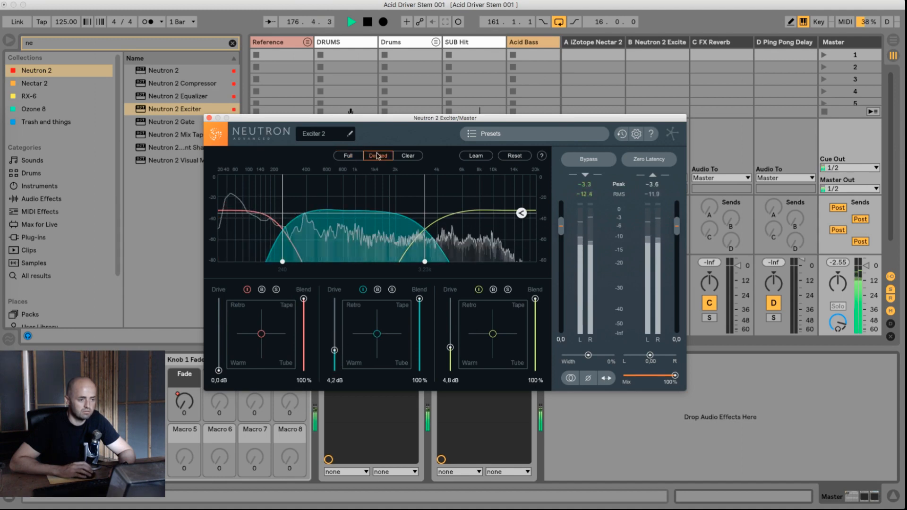
left_click(403, 155)
left_click(378, 155)
left_click(349, 155)
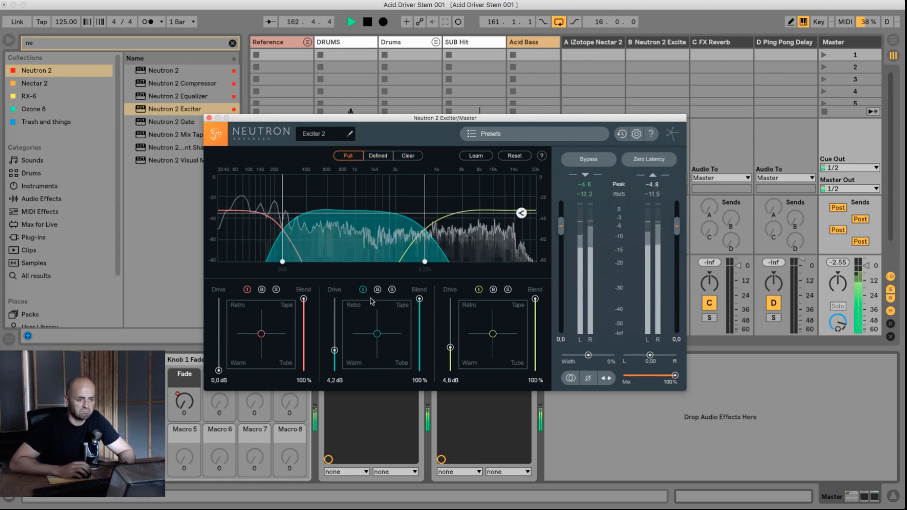
key("space")
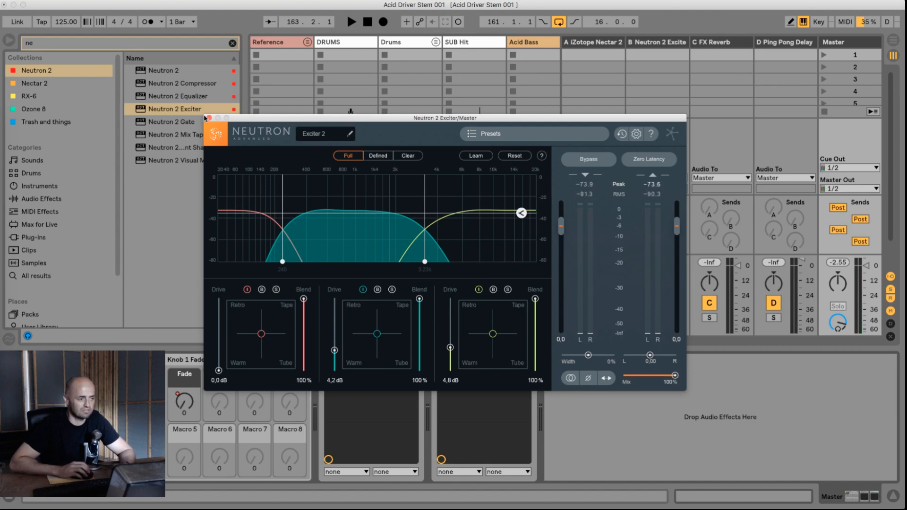
left_click(209, 118)
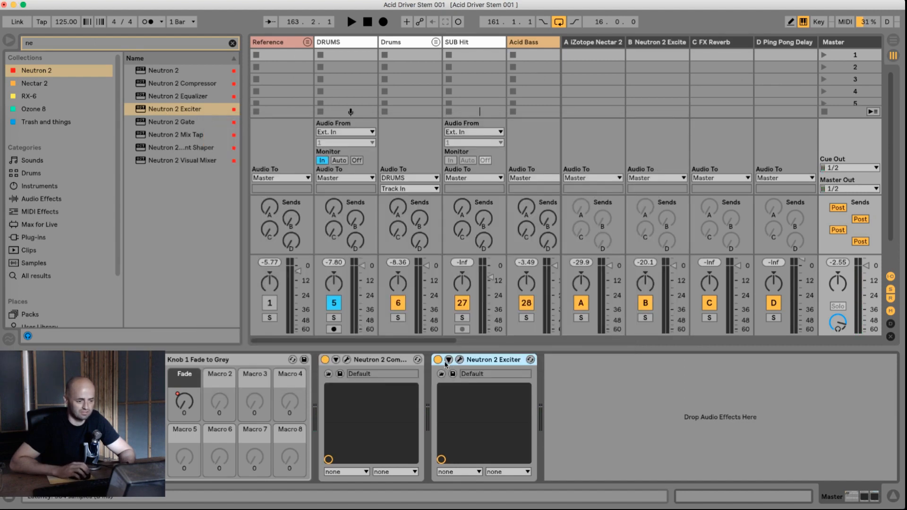
Assign key 1 to the on/off switches of the Neutron 2 Compressor and Neutron 2 Exciter on the Master track.
key("super+k")
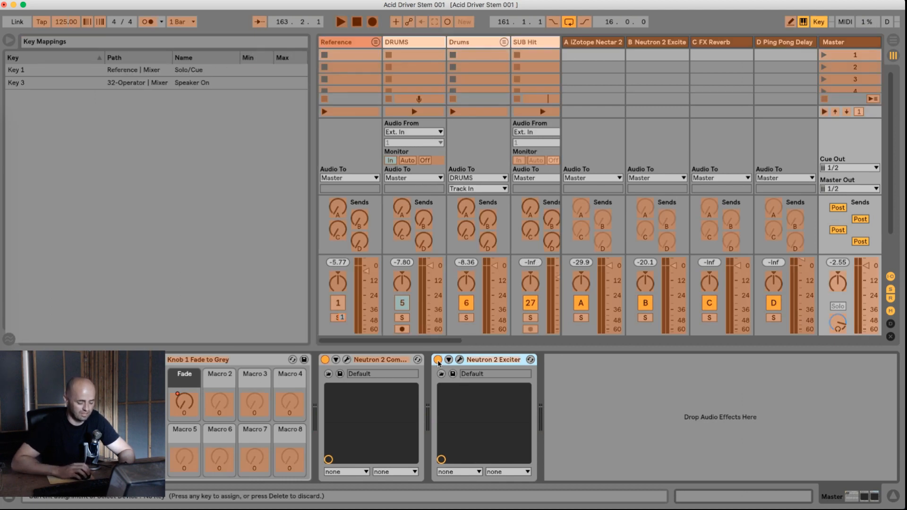
left_click(325, 360)
key("1")
left_click(436, 361)
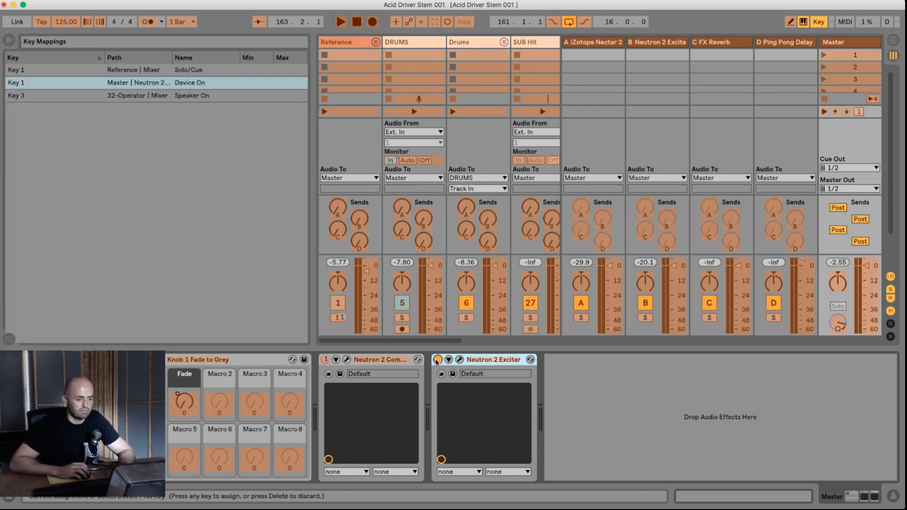
key("1")
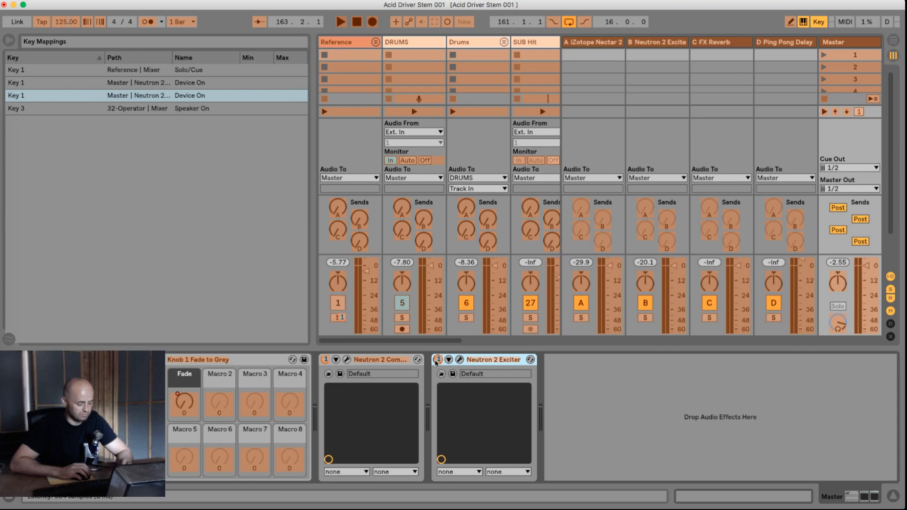
Reassign the on/off switches of both Master track Neutron devices to key Q and leave key mapping mode.
key("q")
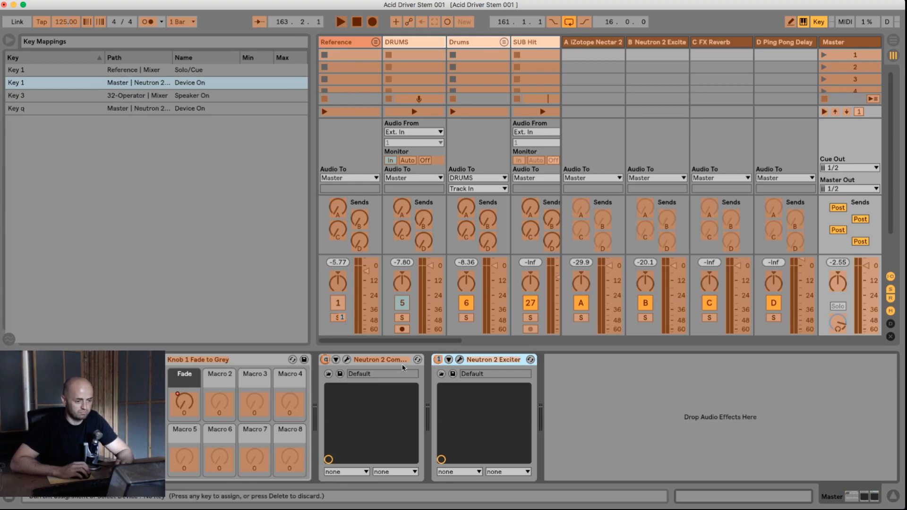
left_click(437, 360)
key("q")
key("super+k")
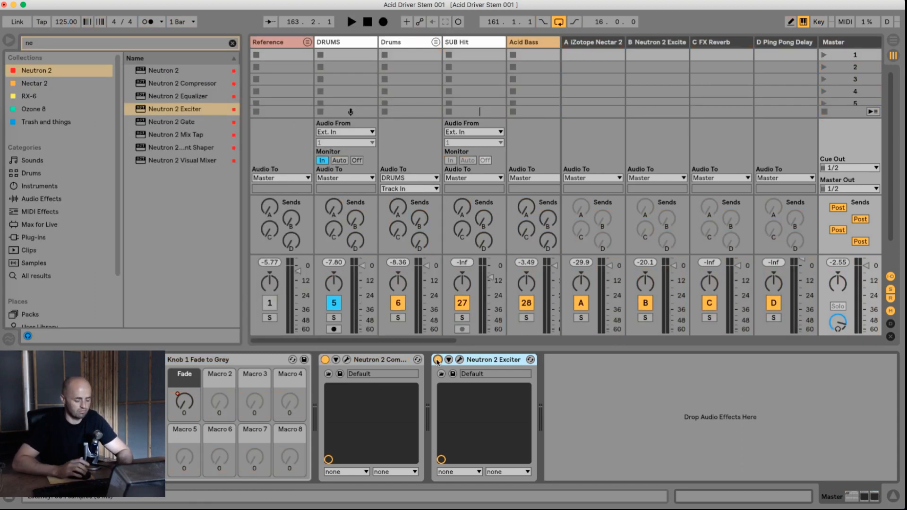
Play the loop to compare the mix with both Master Neutron devices bypassed and active, and stop playback.
key("space")
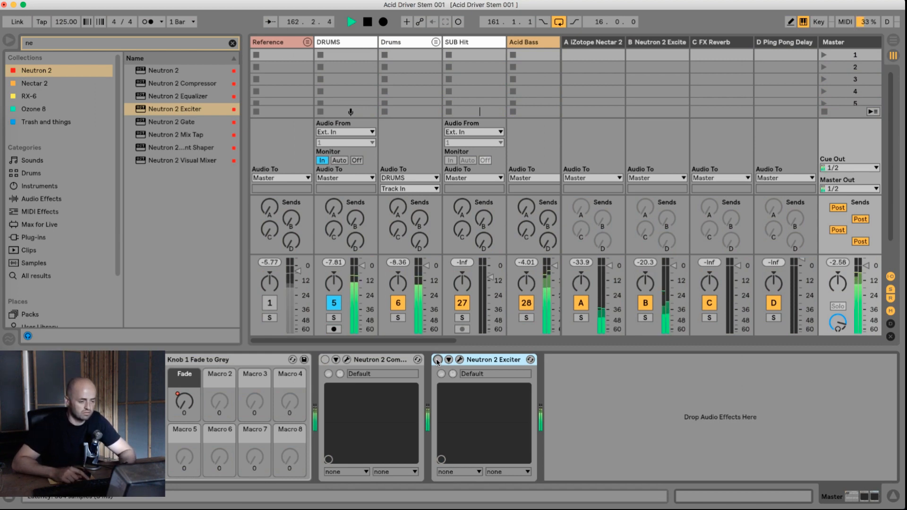
key("a")
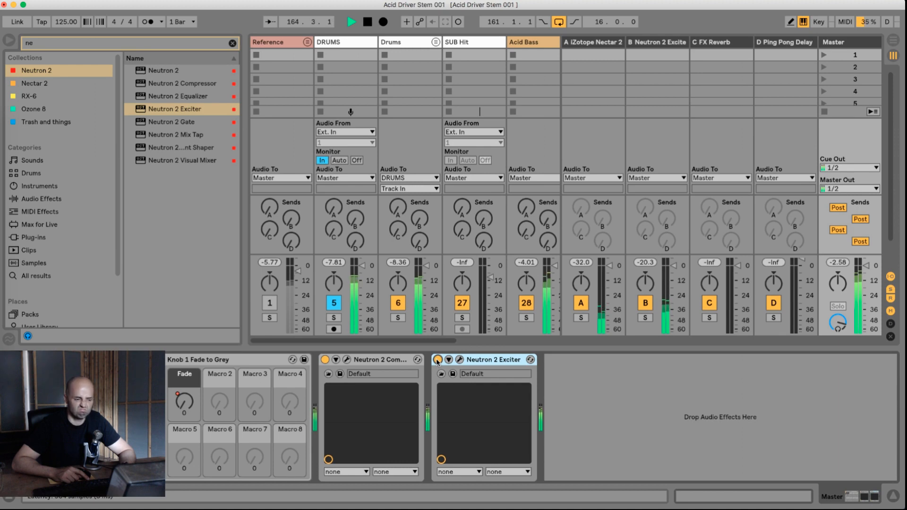
key("space")
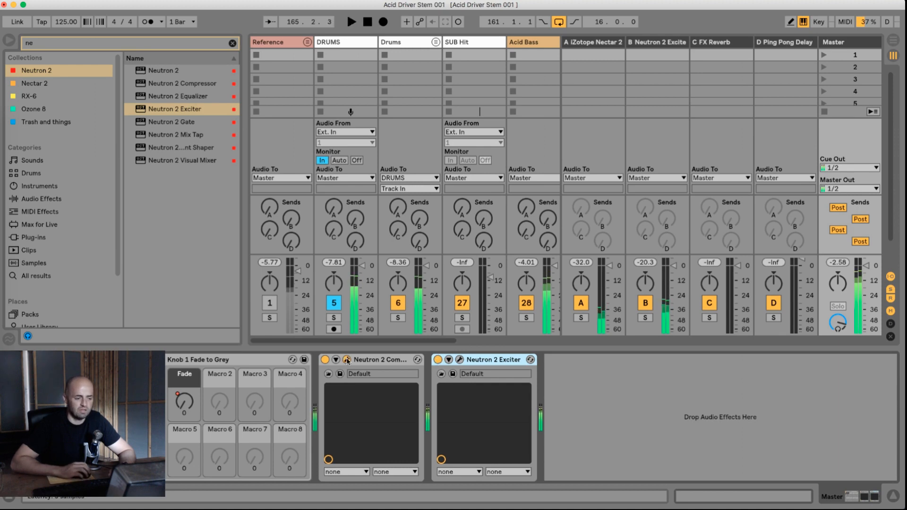
Try a 69.57% mix on the Master compressor's first band during playback, restore it to 100%, and close the compressor window.
left_click(346, 359)
left_click_drag(250, 361, 242, 362)
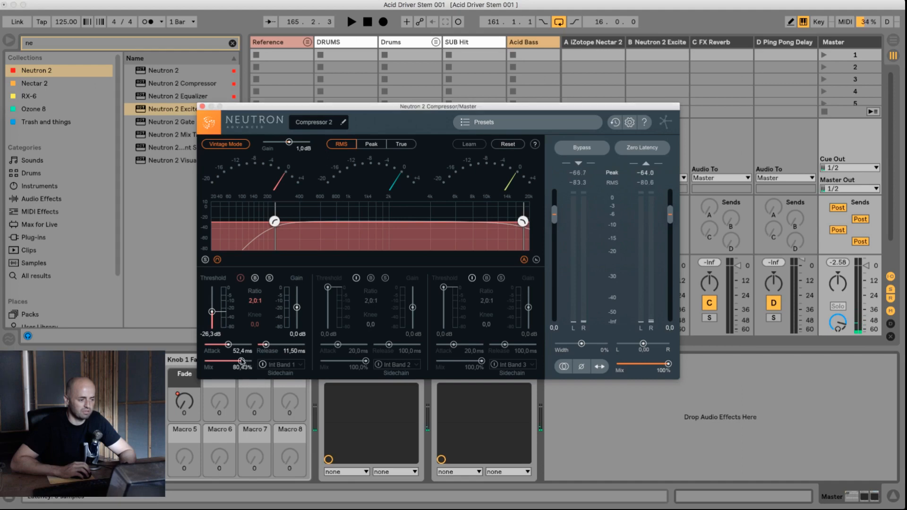
key("space")
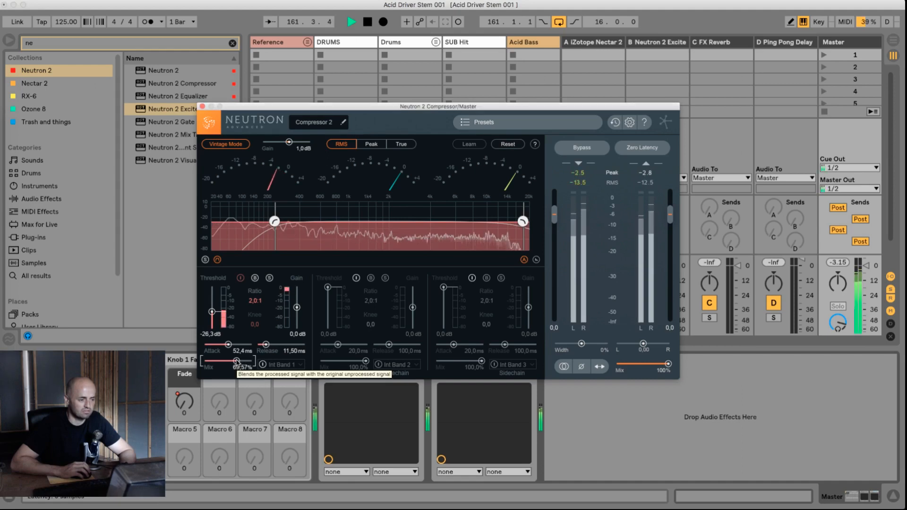
left_click(571, 426)
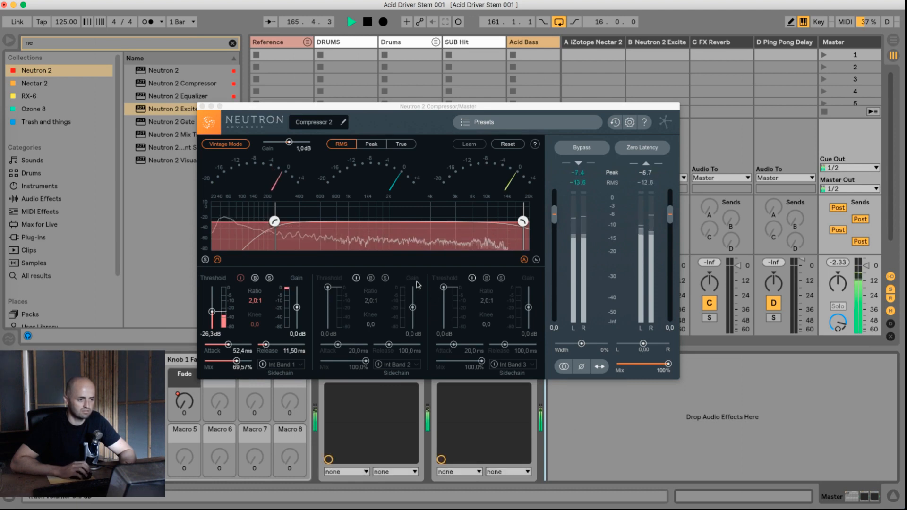
left_click_drag(236, 361, 263, 368)
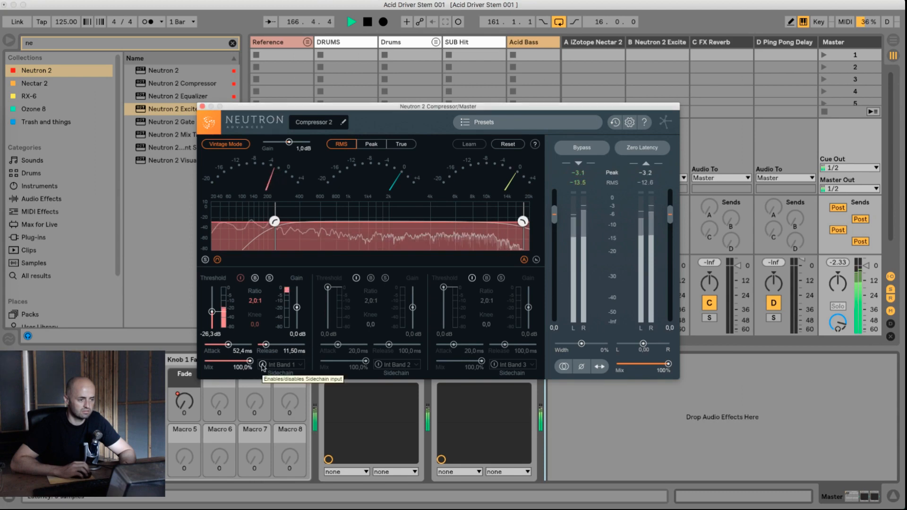
left_click(607, 433)
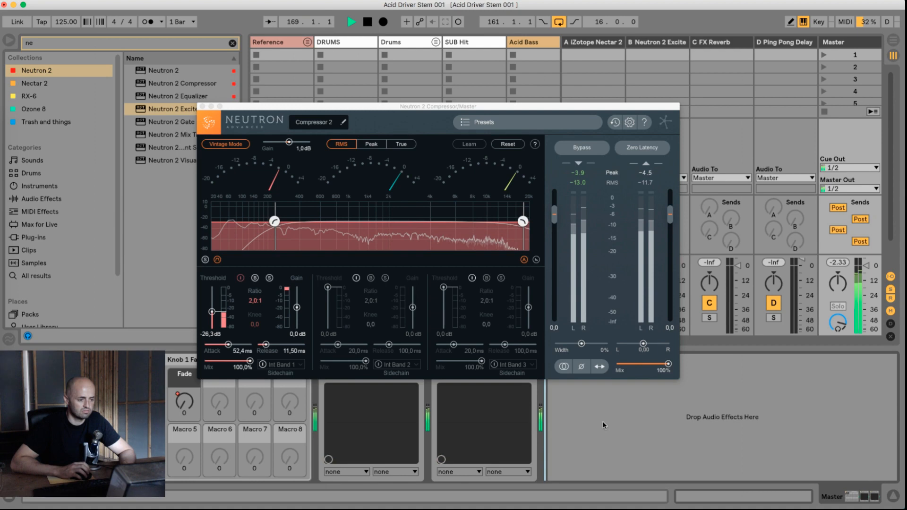
key("space")
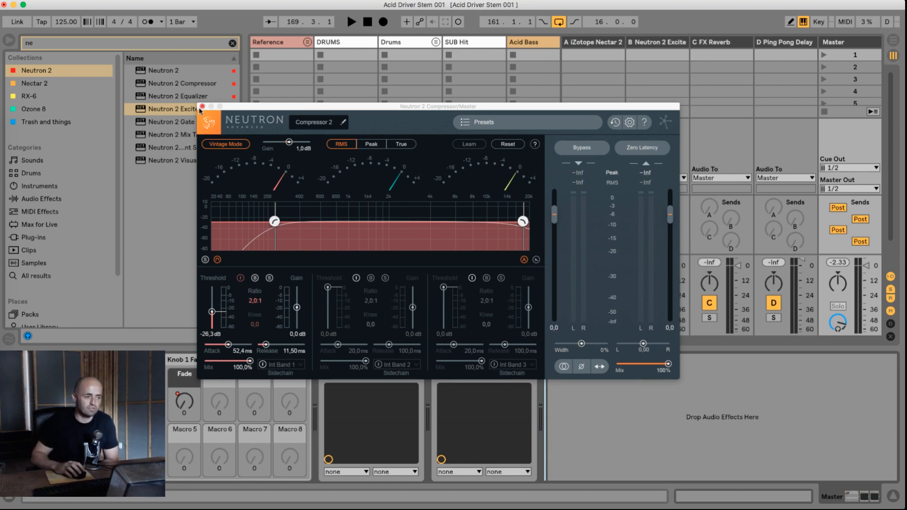
left_click(202, 107)
Insert a new return track E in the Arrangement view and load Neutron 2 Compressor on it.
key("Tab")
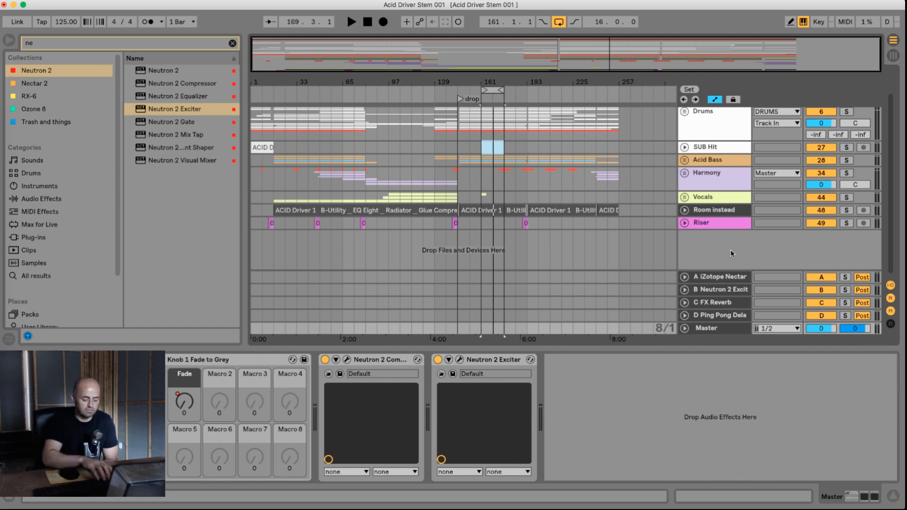
key("super+alt+t")
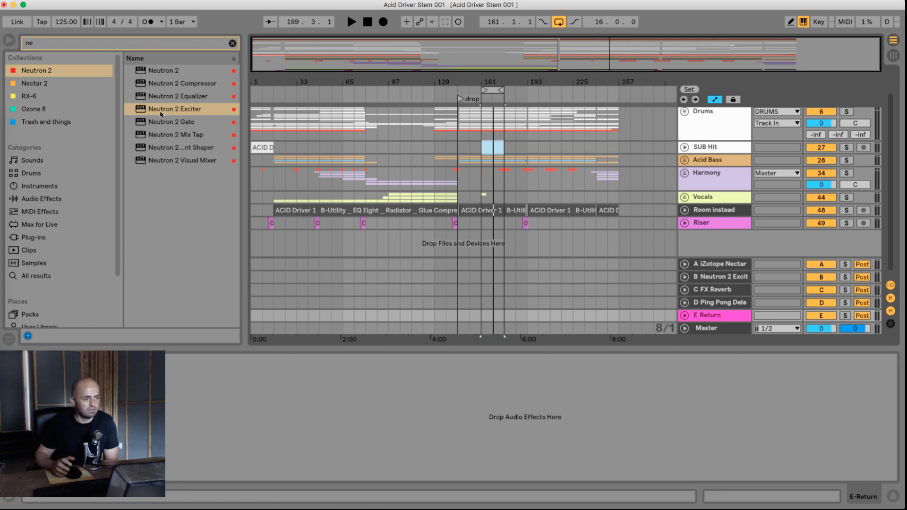
left_click(149, 96)
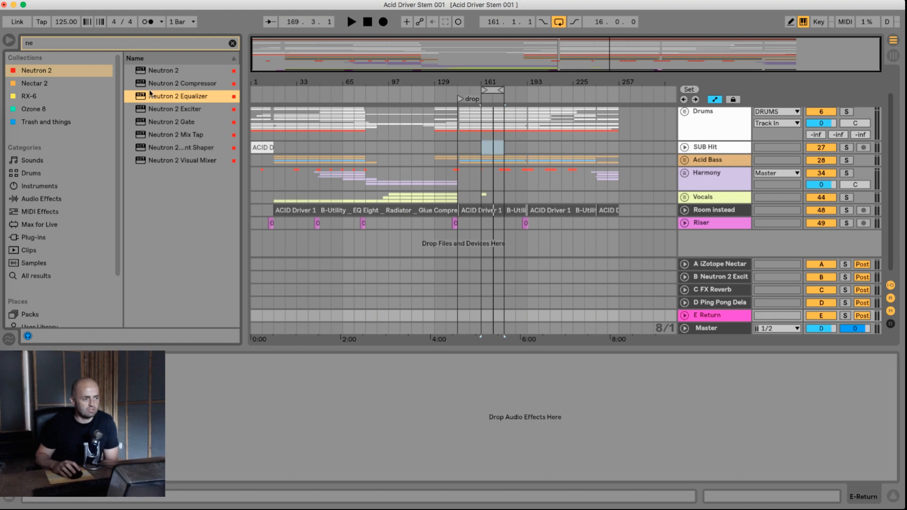
left_click_drag(141, 85, 717, 320)
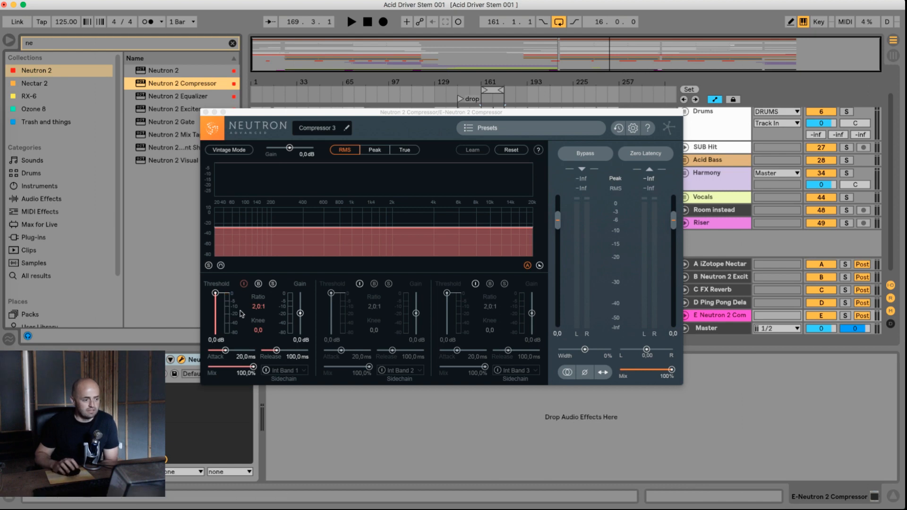
Set the return compressor's first band to a -80.0 dB threshold, 10 ms release and 10:1 ratio.
left_click_drag(215, 294, 216, 341)
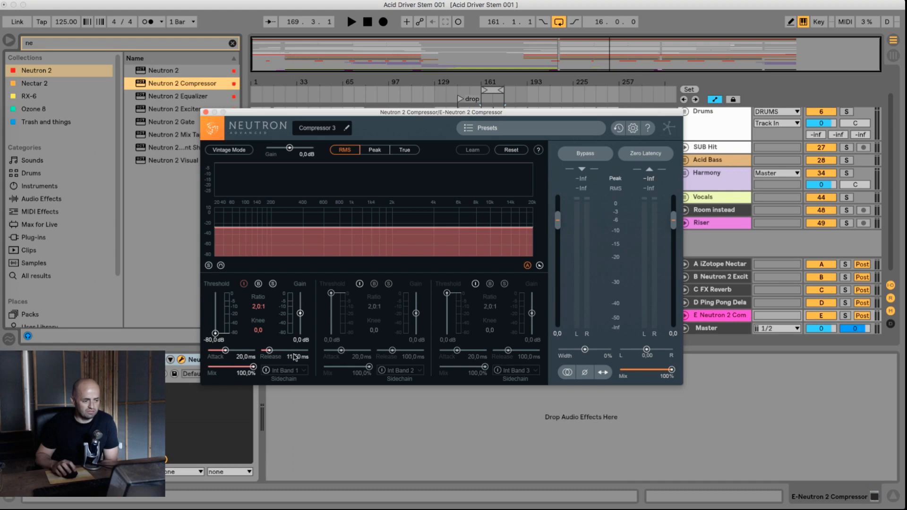
type("10")
key("Return")
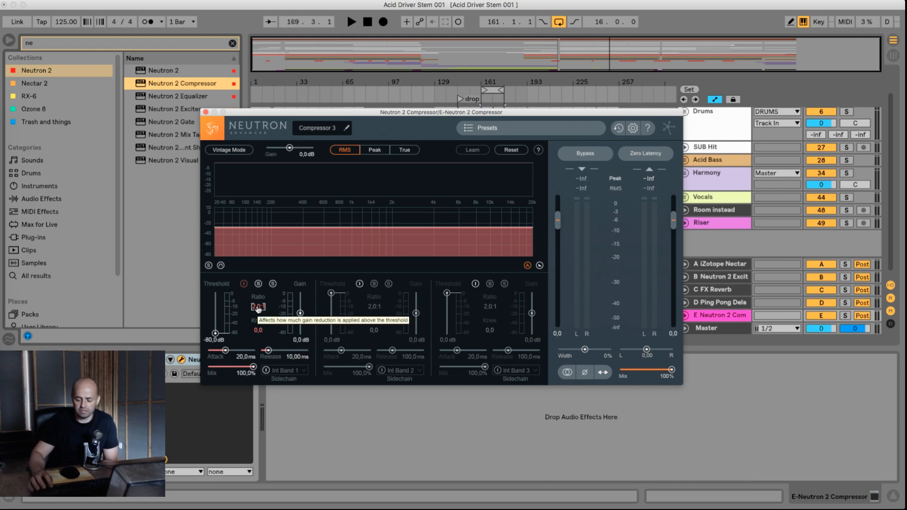
double_click(257, 307)
type("10")
key("Return")
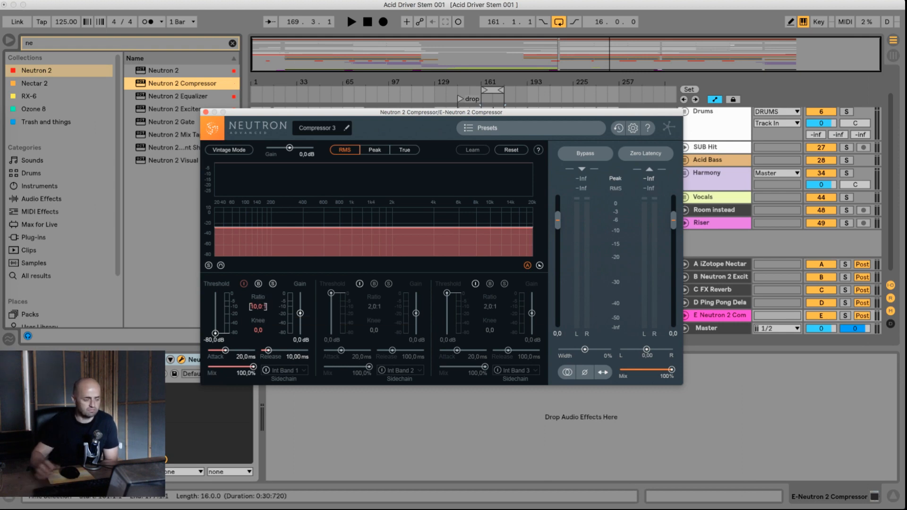
Raise the return compressor's threshold to -64.1 dB and its overall gain to 6.9 dB, and close its window.
left_click_drag(215, 333, 216, 330)
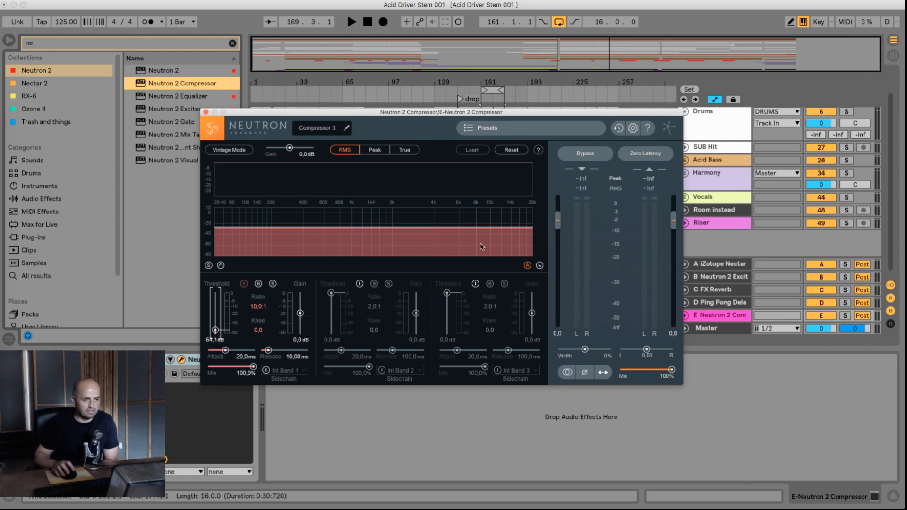
left_click_drag(290, 148, 293, 149)
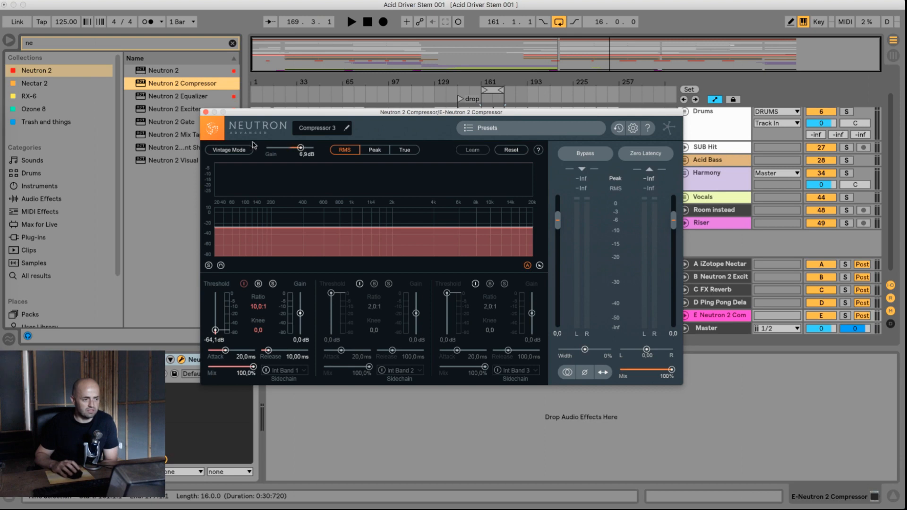
left_click(206, 113)
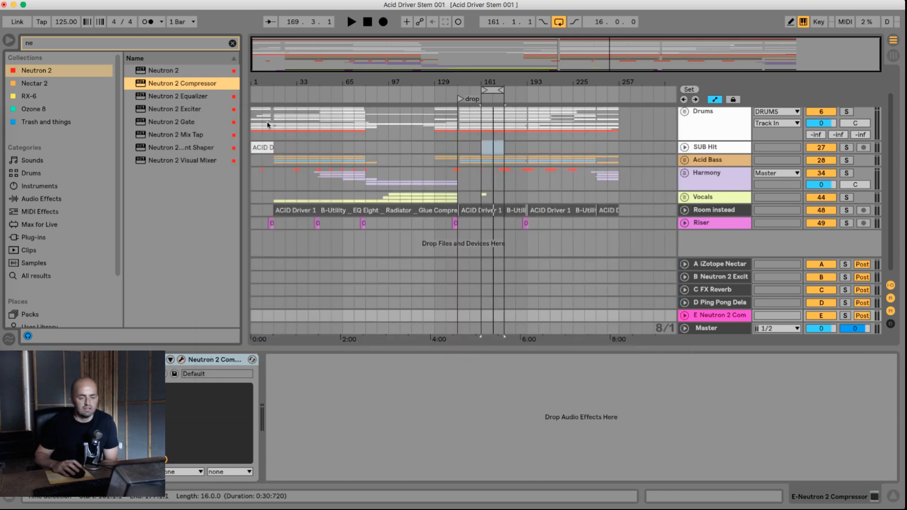
Unfold Acid Bass down to its Low End track, set that track's send E to 0 dB, and fold the Bass group.
left_click(685, 159)
left_click(688, 221)
scroll(724, 222, "down", 2)
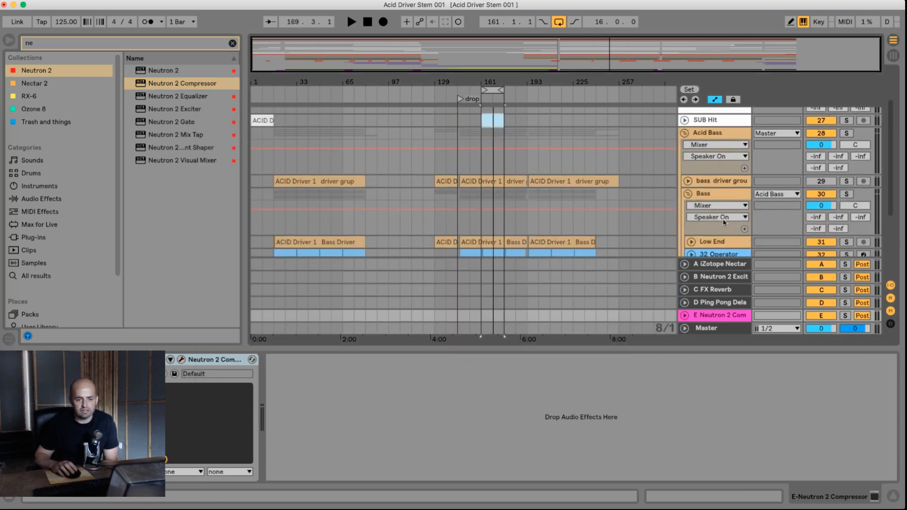
left_click(691, 242)
scroll(752, 223, "down", 5)
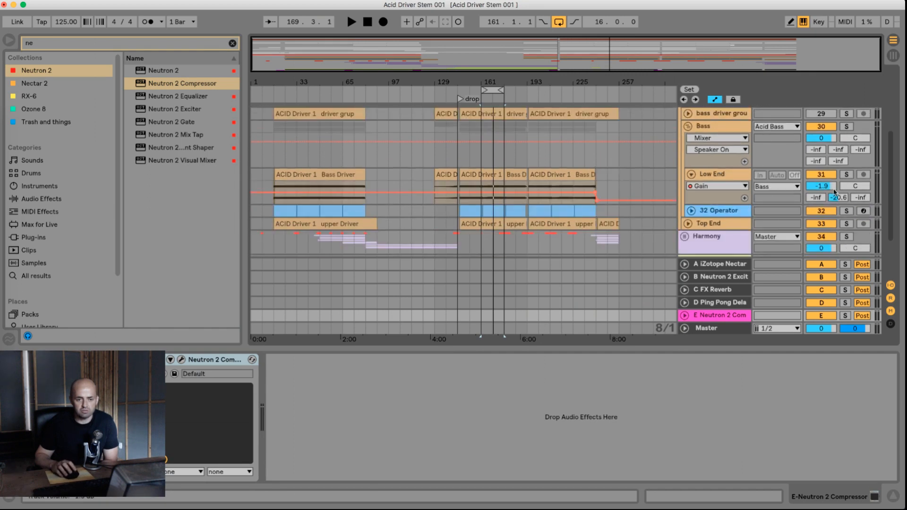
left_click_drag(768, 203, 769, 218)
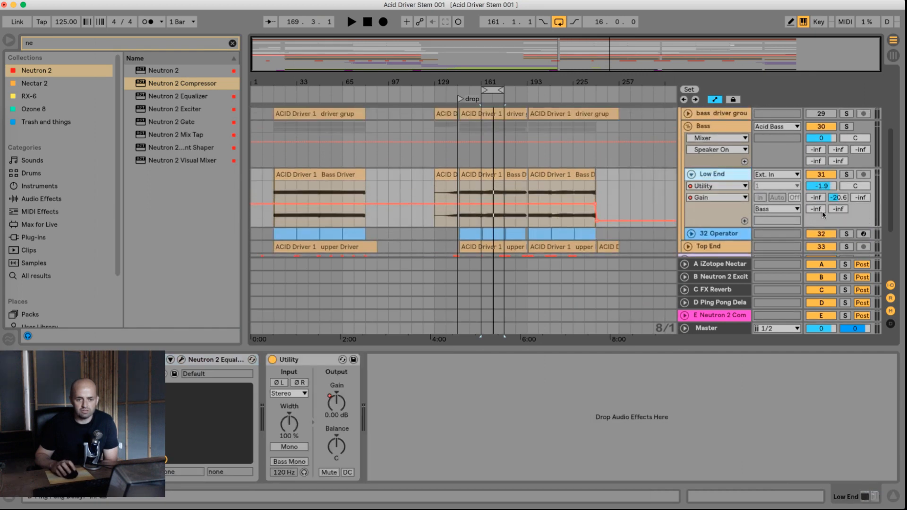
left_click_drag(839, 210, 838, 163)
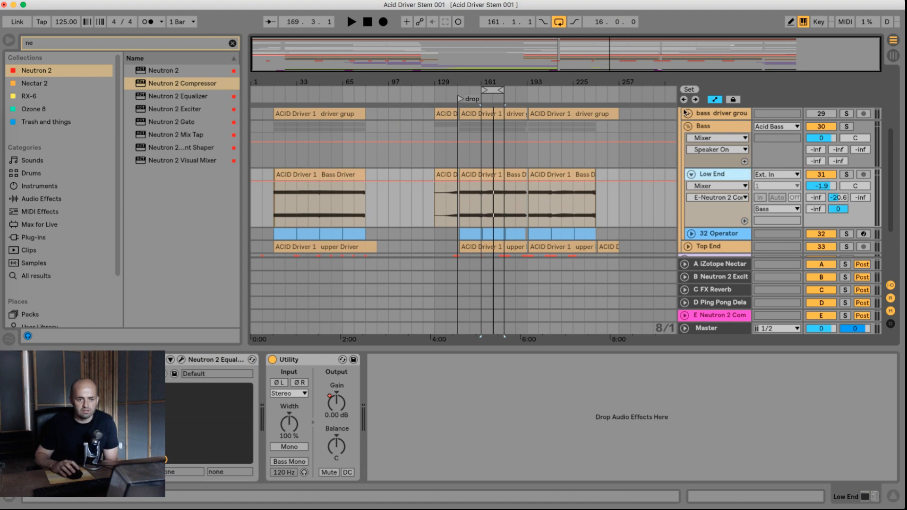
left_click(688, 127)
Unfold the Harmony group, set its send E to 0 dB, and fold it again.
left_click(684, 152)
scroll(745, 173, "down", 1)
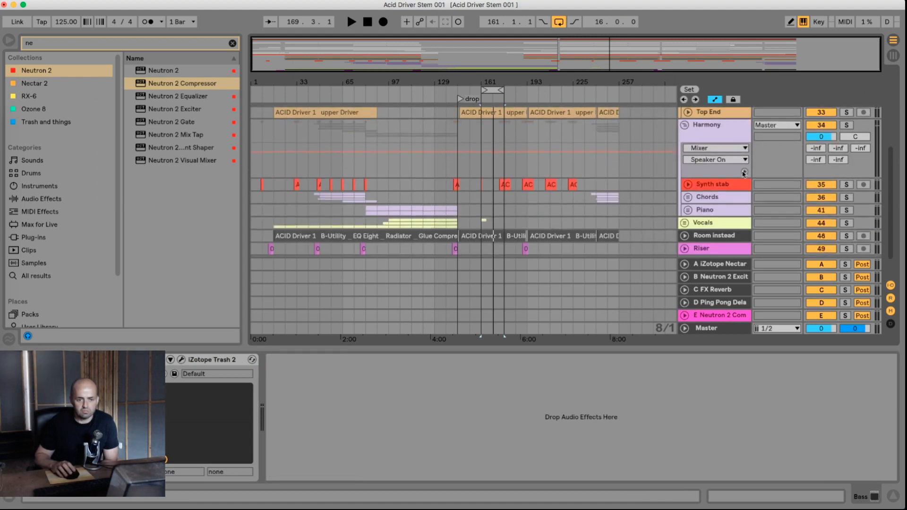
left_click_drag(838, 161, 837, 132)
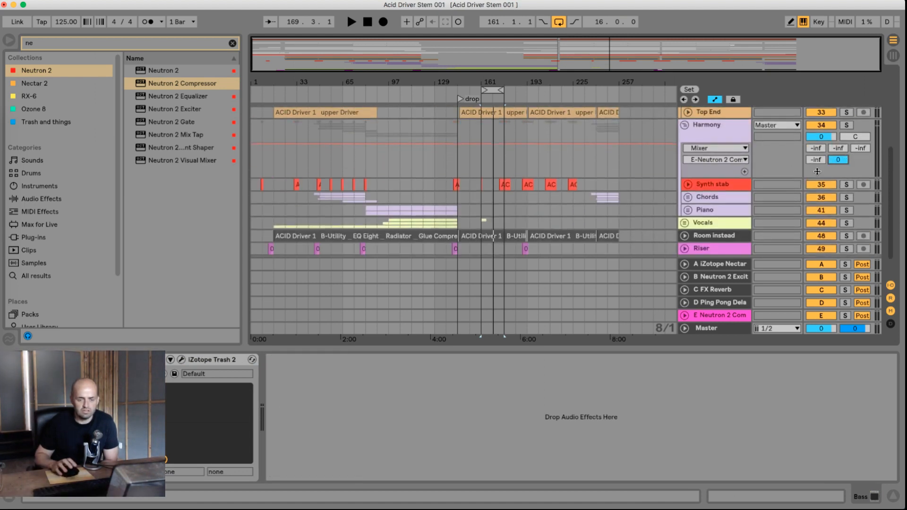
left_click(684, 124)
Set the Vocals group's send E to 0 dB, and fold the Vocals and Acid Bass groups.
left_click(684, 149)
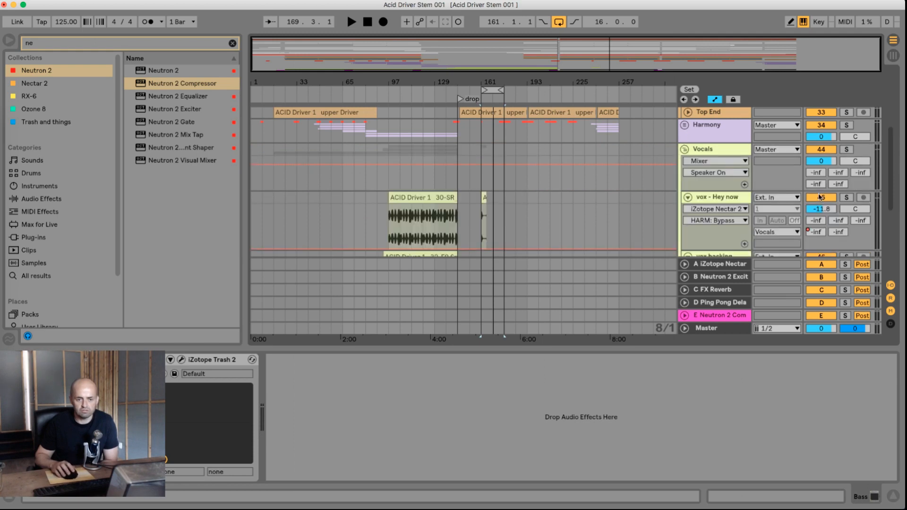
scroll(820, 195, "down", 2)
scroll(819, 178, "up", 1)
left_click_drag(839, 172, 839, 156)
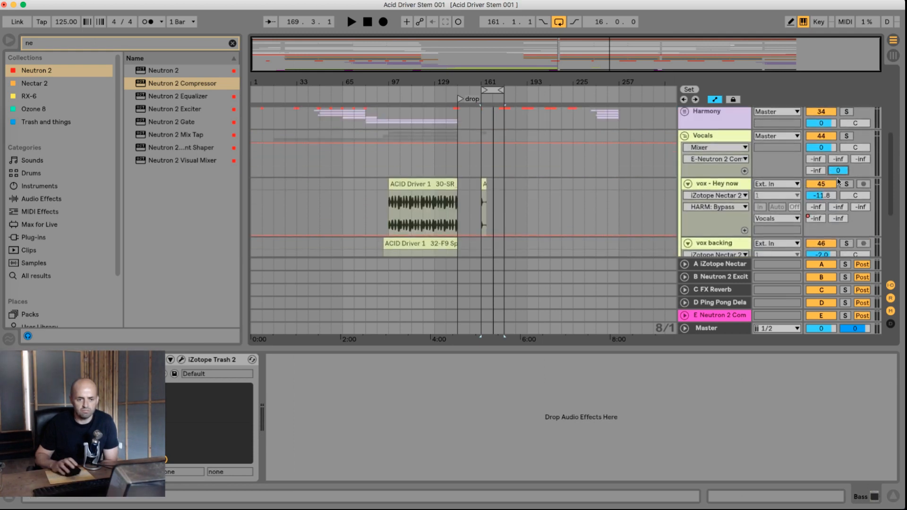
left_click(684, 136)
scroll(690, 141, "up", 4)
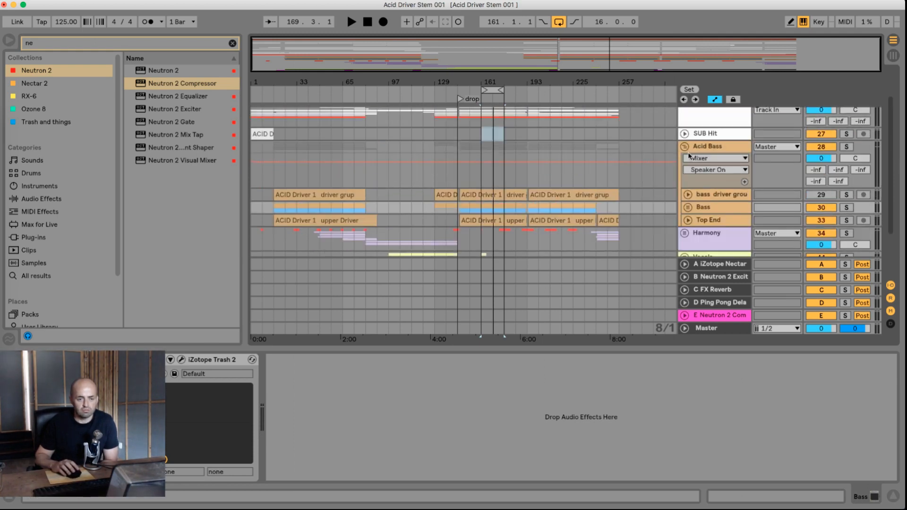
left_click(684, 147)
left_click(684, 146)
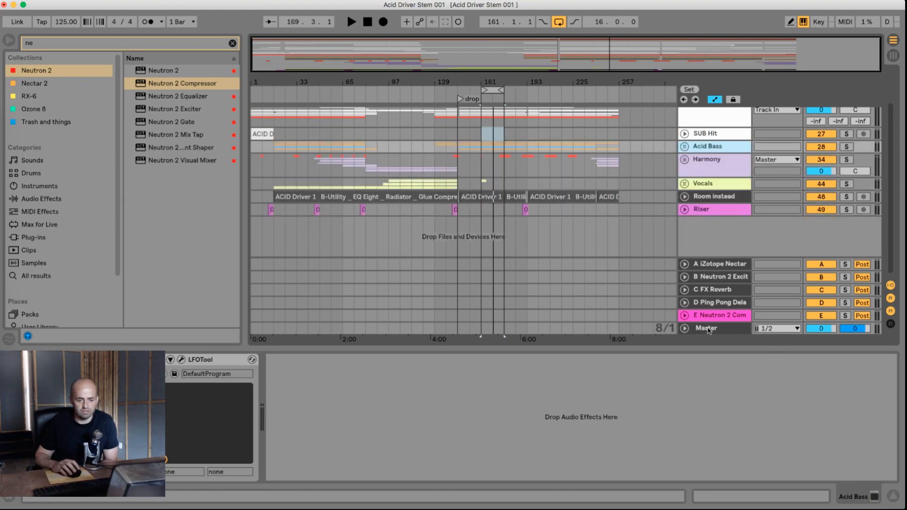
Unfold return track E and lower its volume to -30.0 dB.
left_click(686, 316)
left_click_drag(840, 283, 841, 321)
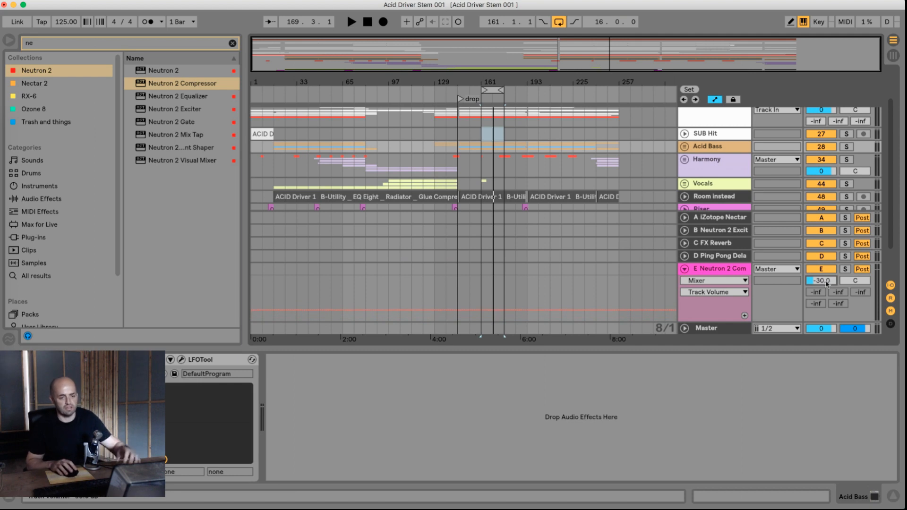
Bring return E's volume down to -inf, play the loop, and raise it back to -10.0 dB.
left_click(720, 329)
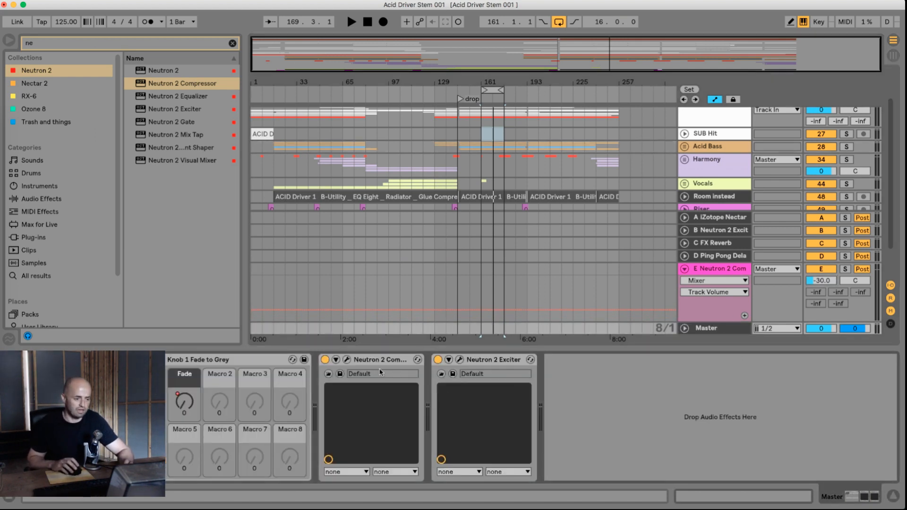
left_click_drag(823, 281, 822, 303)
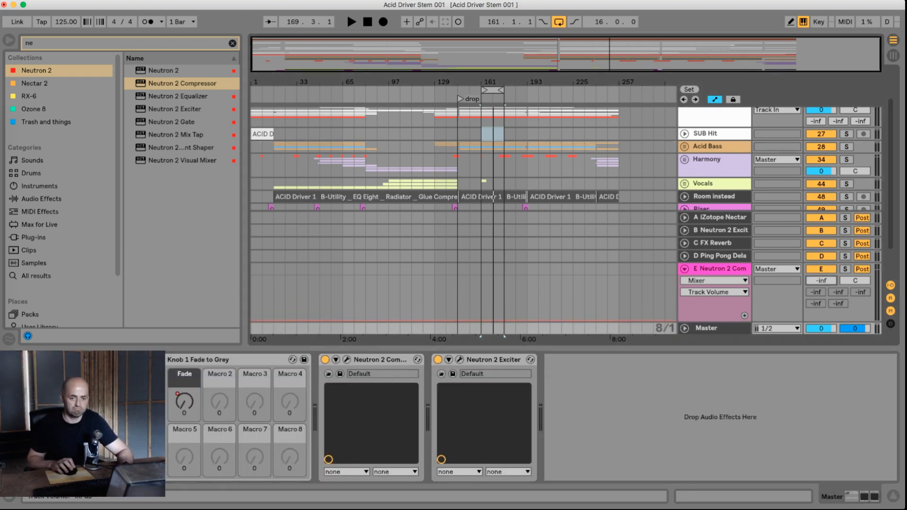
left_click(720, 271)
key("space")
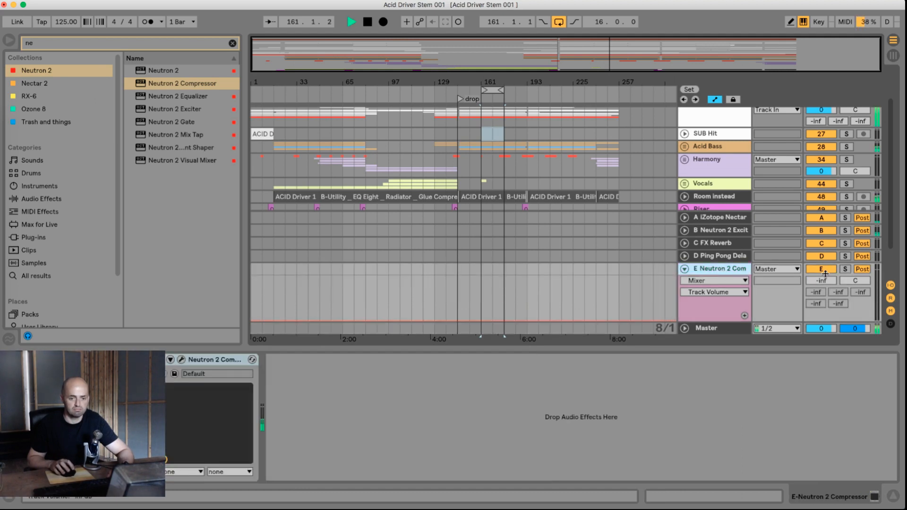
mouse_move(826, 281)
left_mouse_down()
mouse_move(826, 266)
mouse_move(823, 281)
left_mouse_up()
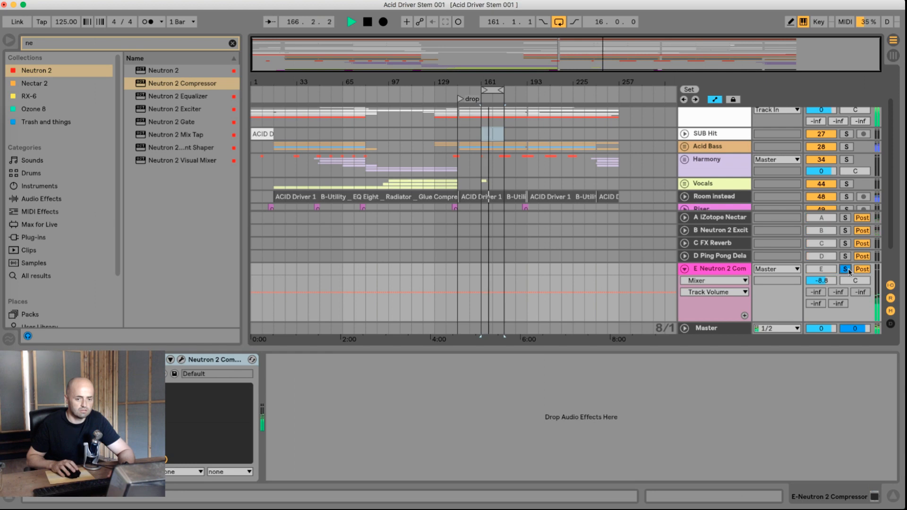
left_click_drag(825, 282, 825, 285)
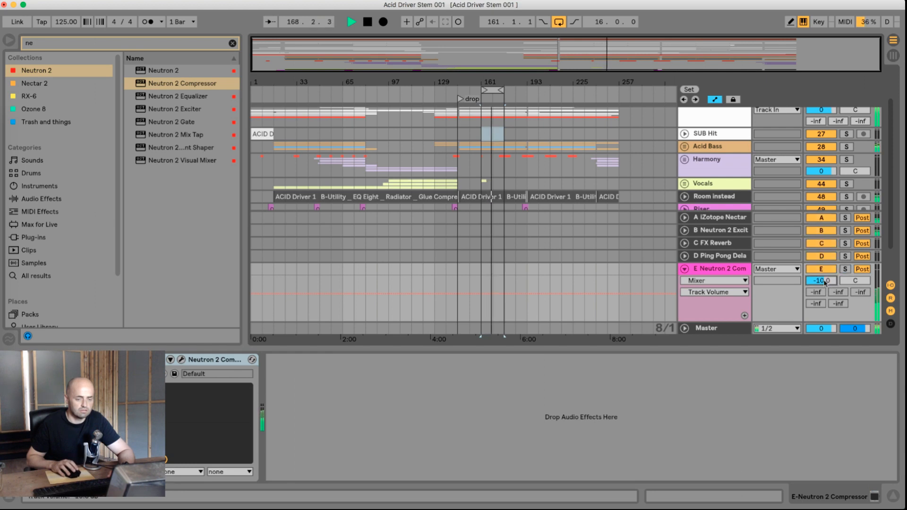
Unfold the Acid Bass group and its Top End track to show the mixer values.
left_click(685, 147)
scroll(734, 190, "down", 5)
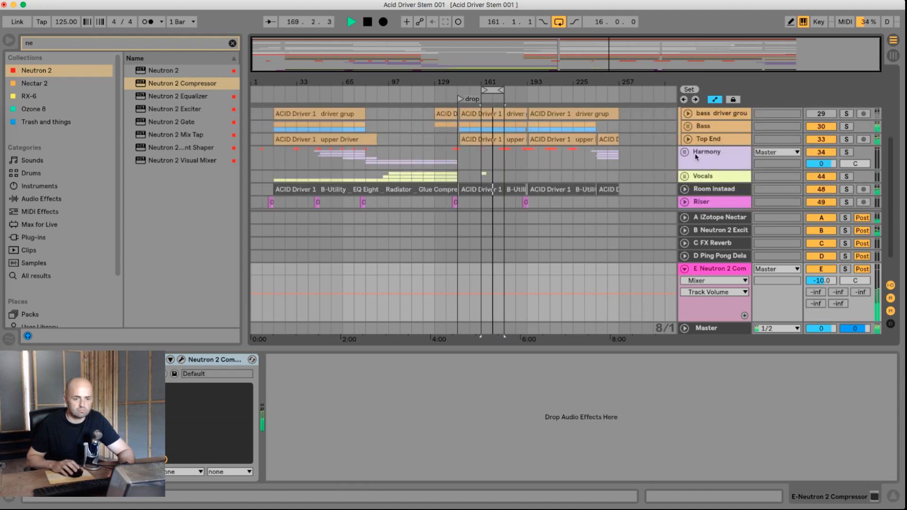
left_click(688, 139)
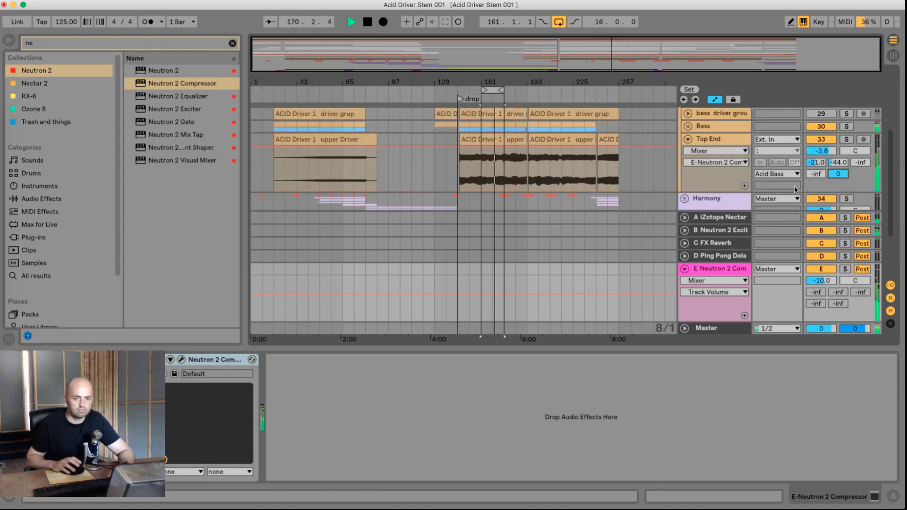
Lower return E's volume to about -17.1 dB against the playing mix and stop playback.
left_click(732, 268)
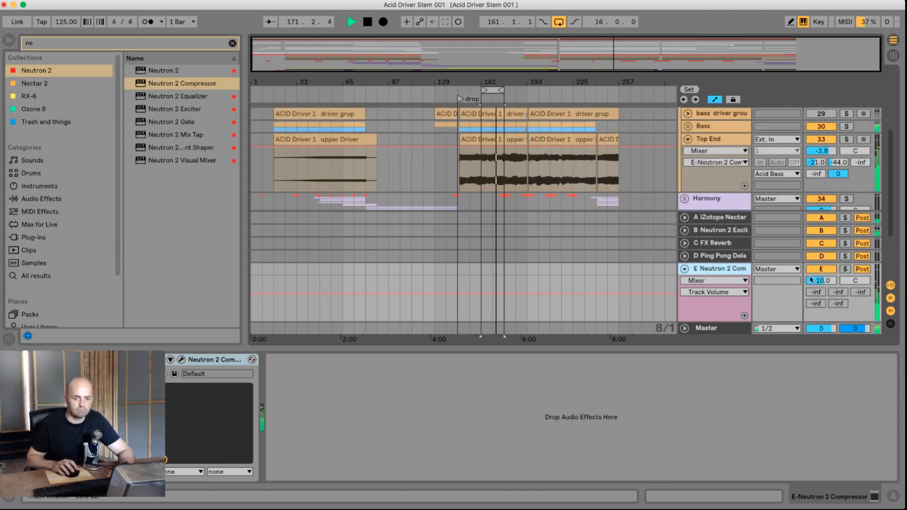
mouse_move(816, 281)
left_mouse_down()
mouse_move(816, 312)
mouse_move(817, 286)
left_mouse_up()
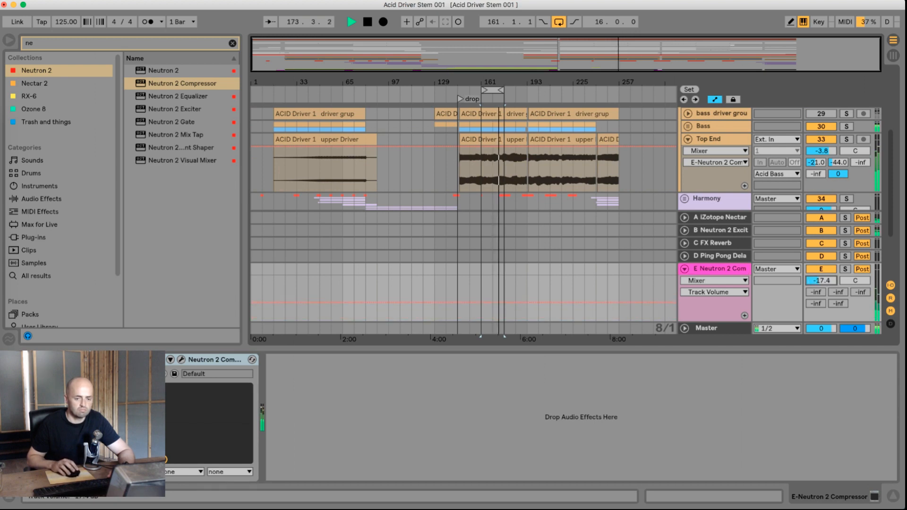
left_click(821, 269)
left_click(823, 281)
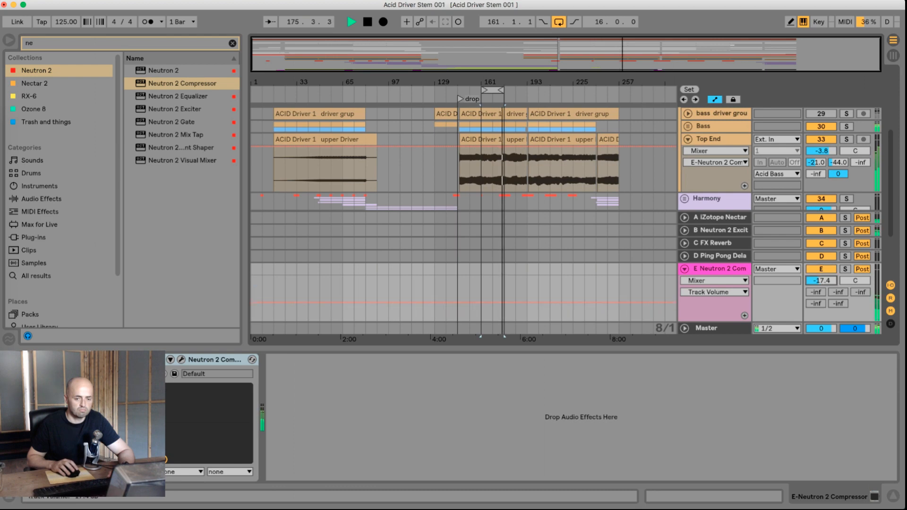
left_click(722, 269)
key("space")
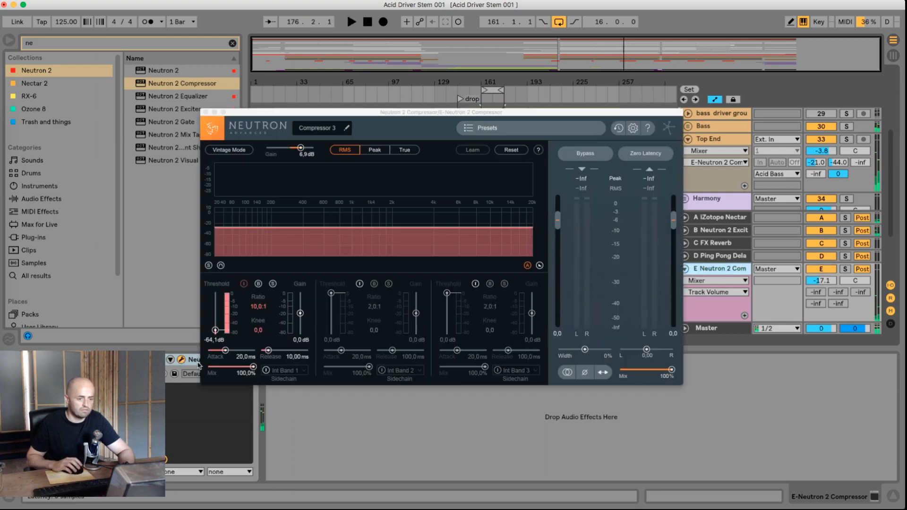
Solo return E and set its Neutron 2 Compressor's band 1 release to 0.45 ms during playback.
left_click(845, 269)
key("space")
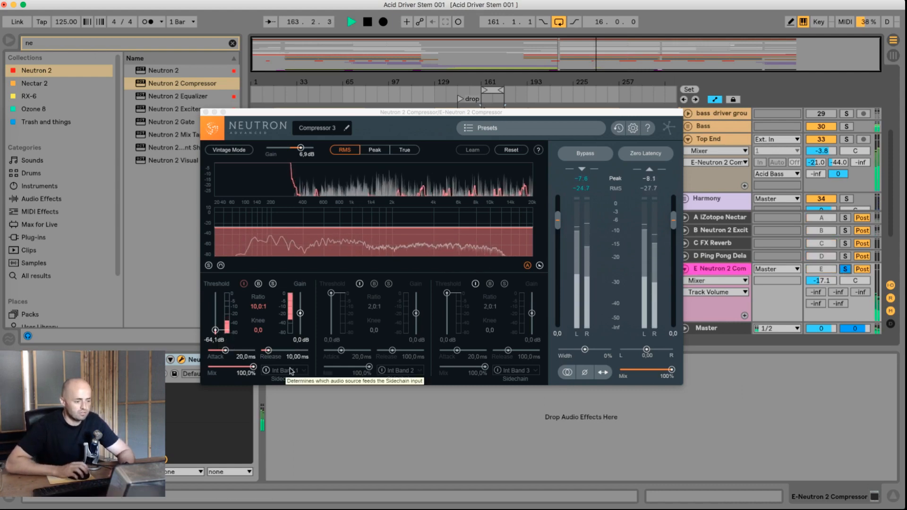
left_click(268, 352)
left_click_drag(267, 352, 264, 355)
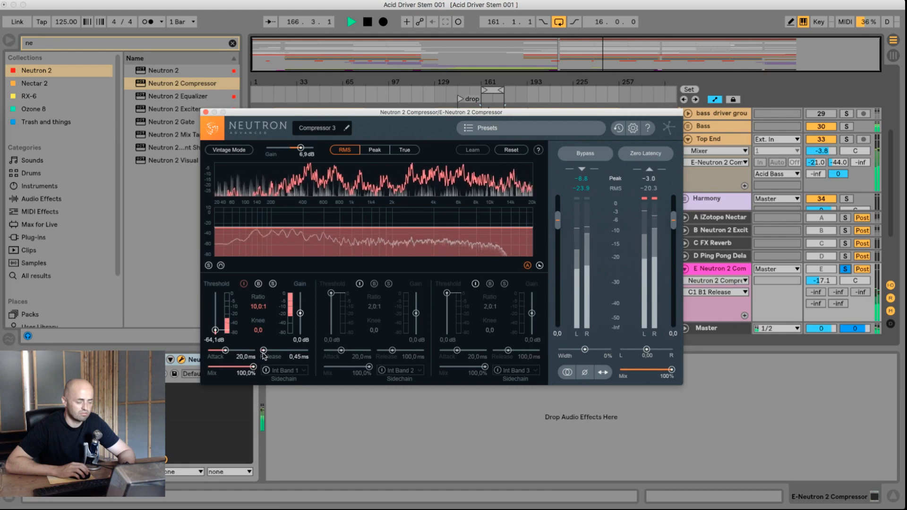
key("space")
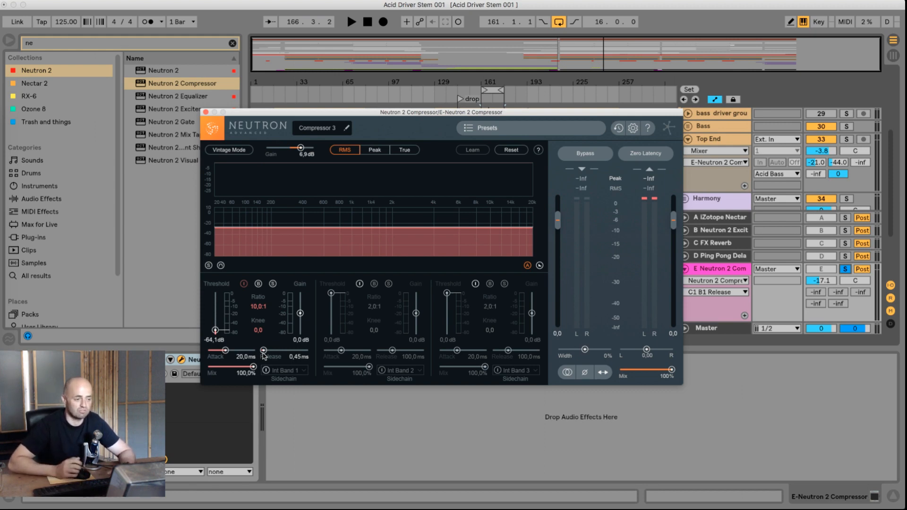
Set the compressor's band 1 attack to 42.6 ms and release to 5.07 ms while the loop plays.
key("space")
left_click_drag(227, 352, 230, 354)
key("space")
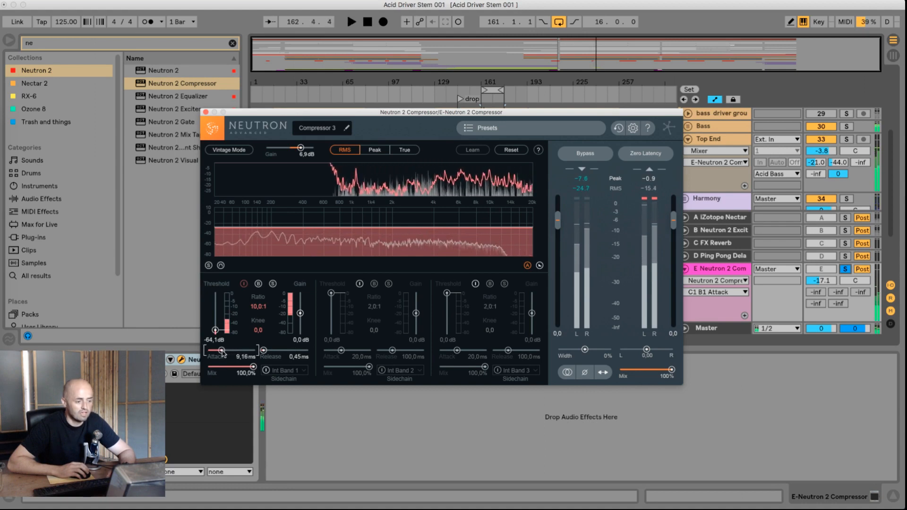
key("space")
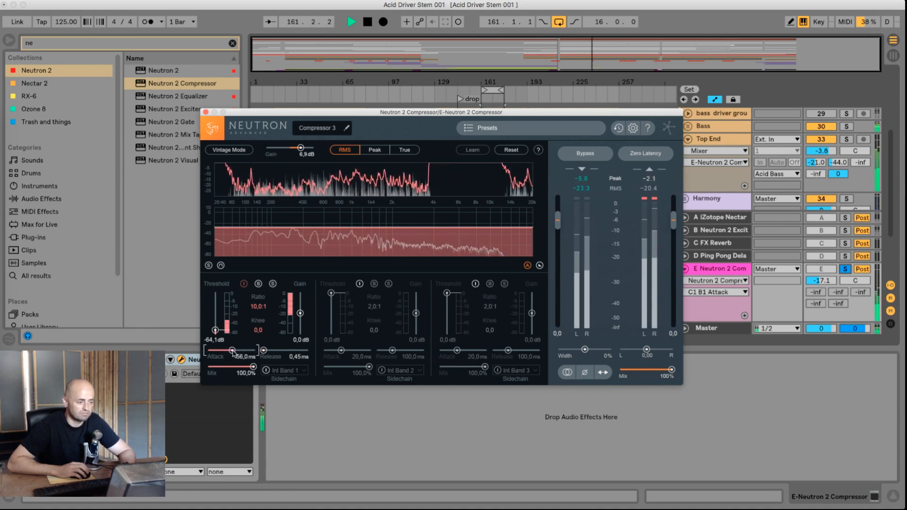
left_click_drag(230, 353, 267, 355)
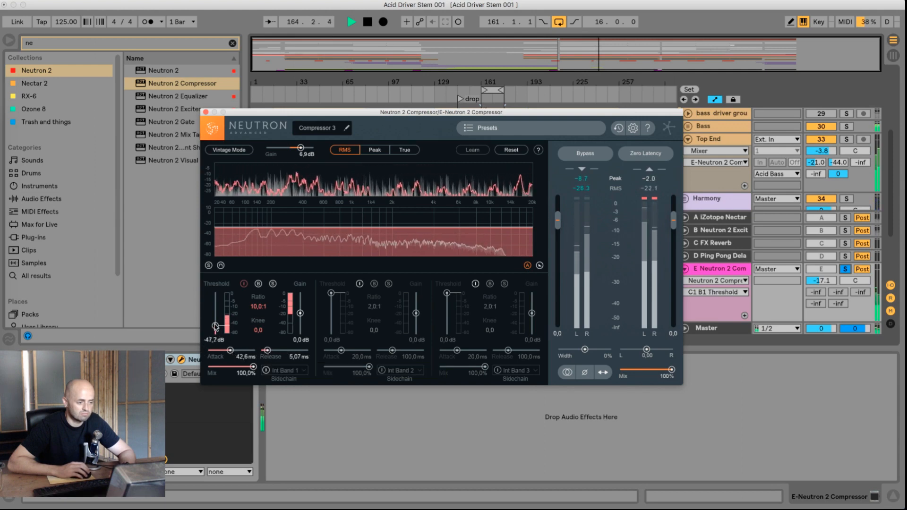
Set the compressor's band 1 threshold to -58.1 dB, close its window, and unsolo and fold return E.
left_click_drag(215, 330, 216, 328)
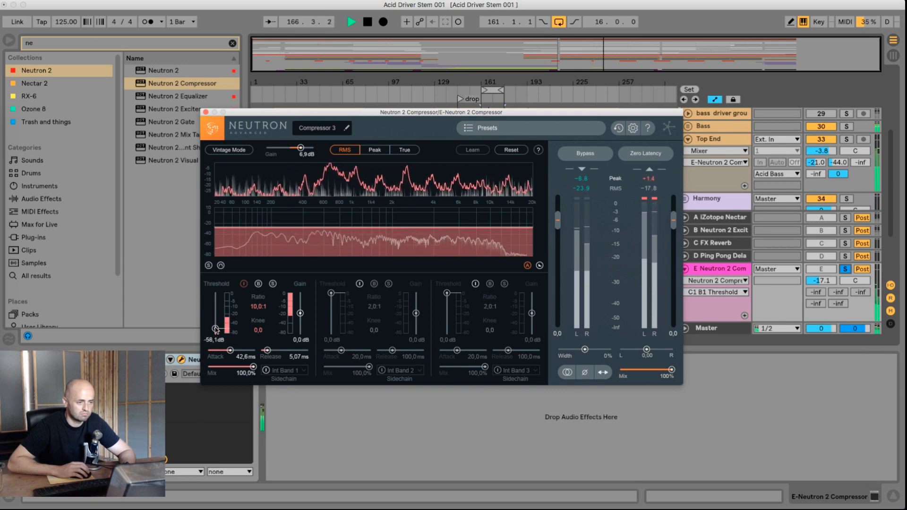
key("space")
left_click(206, 113)
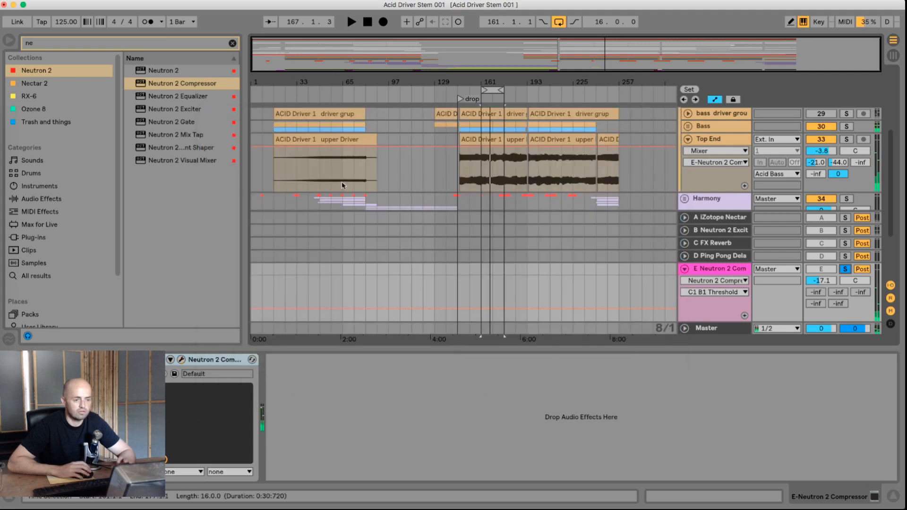
left_click(844, 268)
left_click(685, 268)
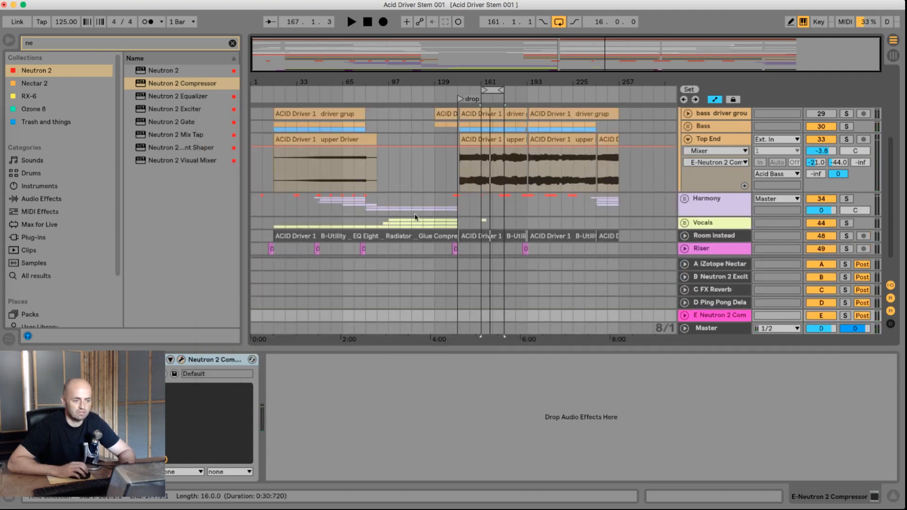
Recolour return track E light purple and rename it Harmonics.
left_click(722, 317)
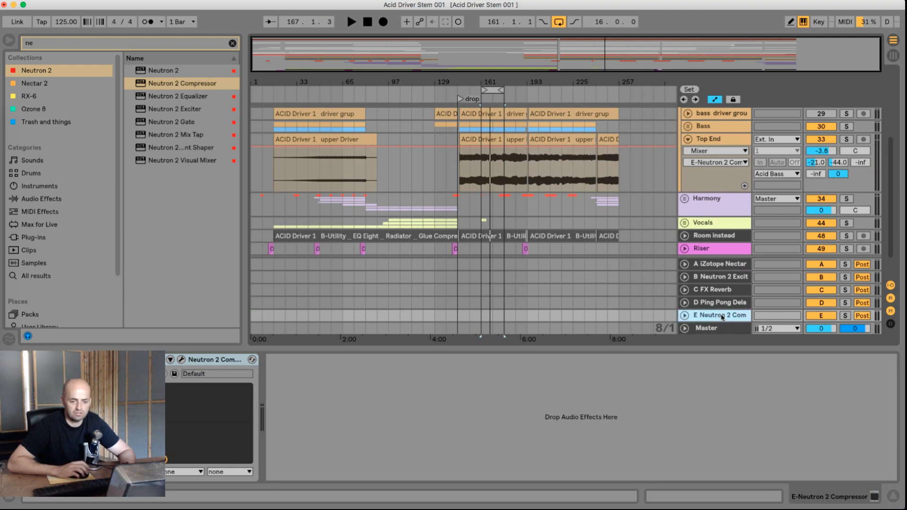
right_click(722, 317)
left_click(852, 446)
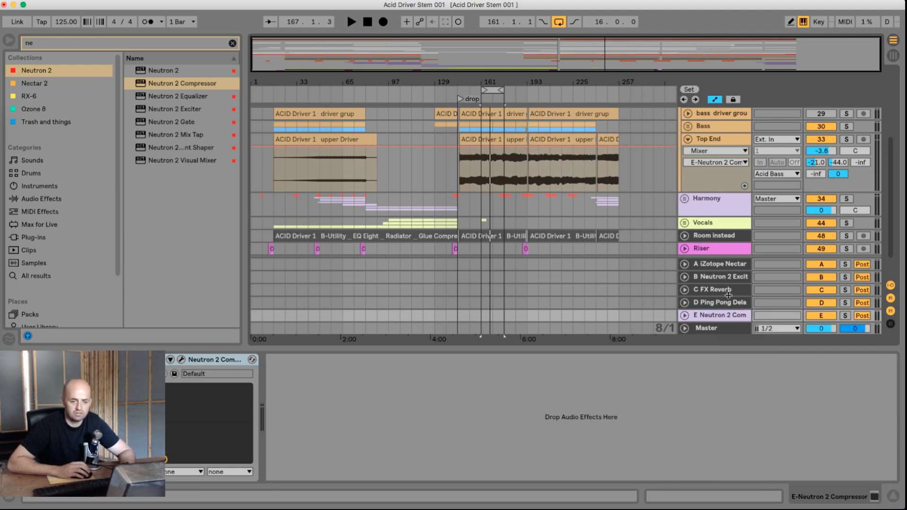
double_click(725, 311)
type("Ha")
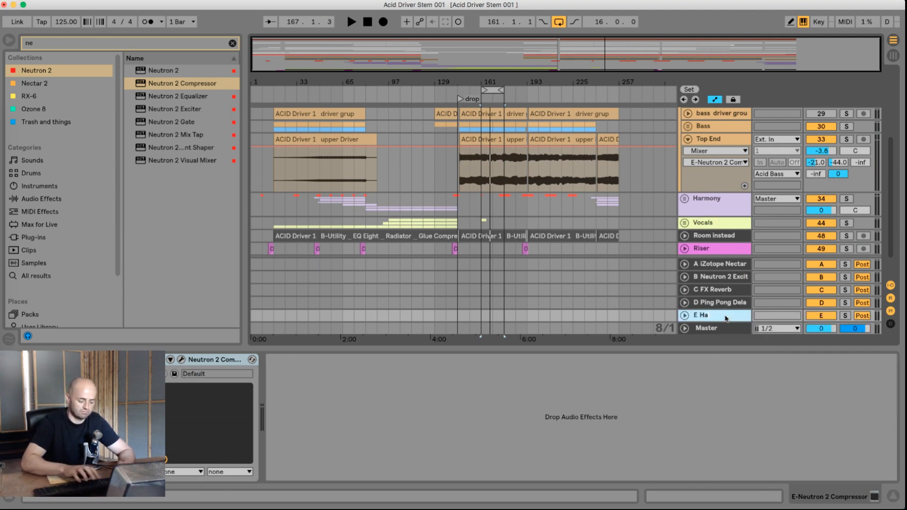
type("rmonics")
key("Return")
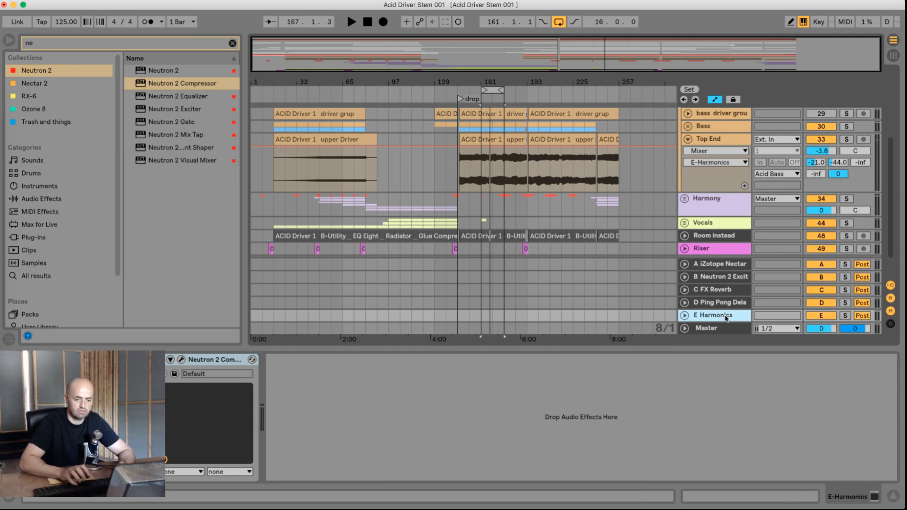
Play the loop, compare the mix with the Harmonics return off and on, and check the return's volume.
key("space")
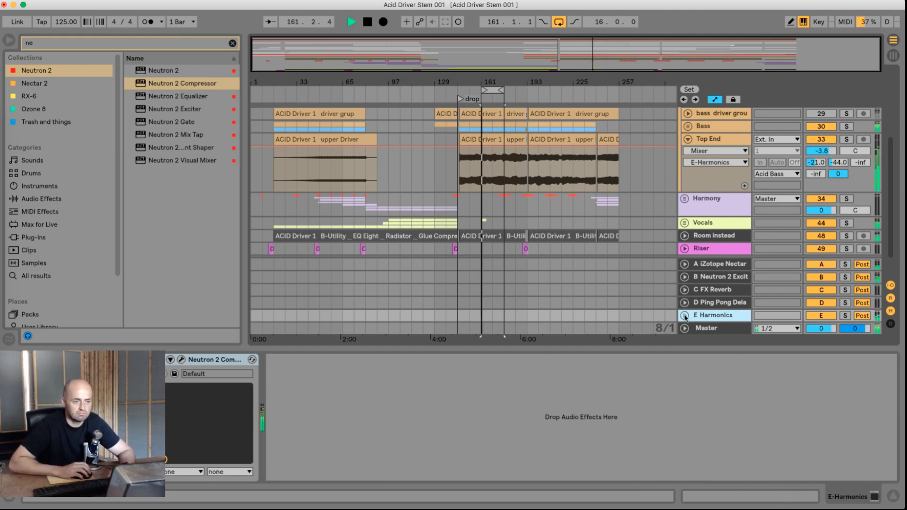
left_click(833, 319)
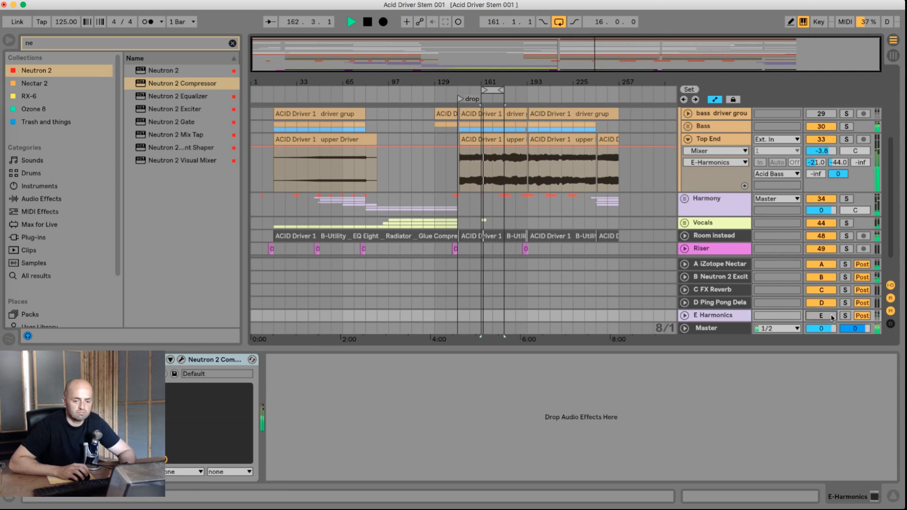
left_click(833, 318)
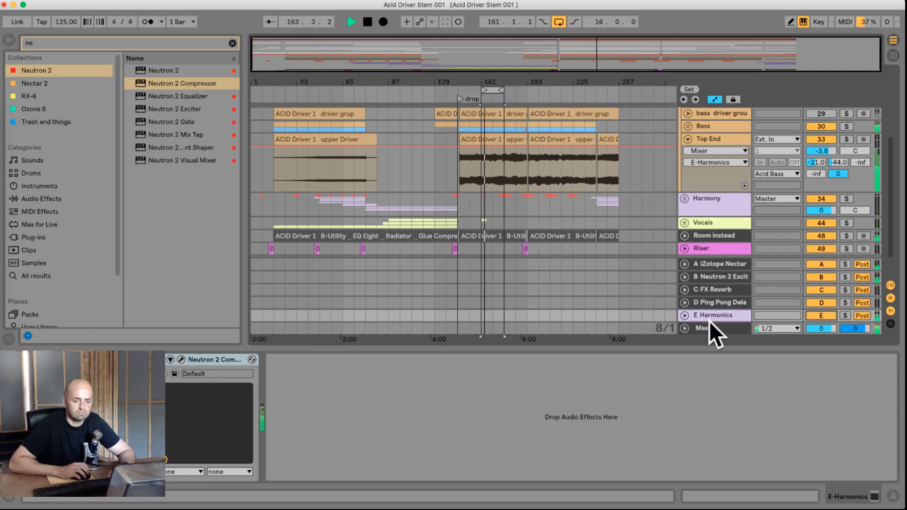
left_click(684, 316)
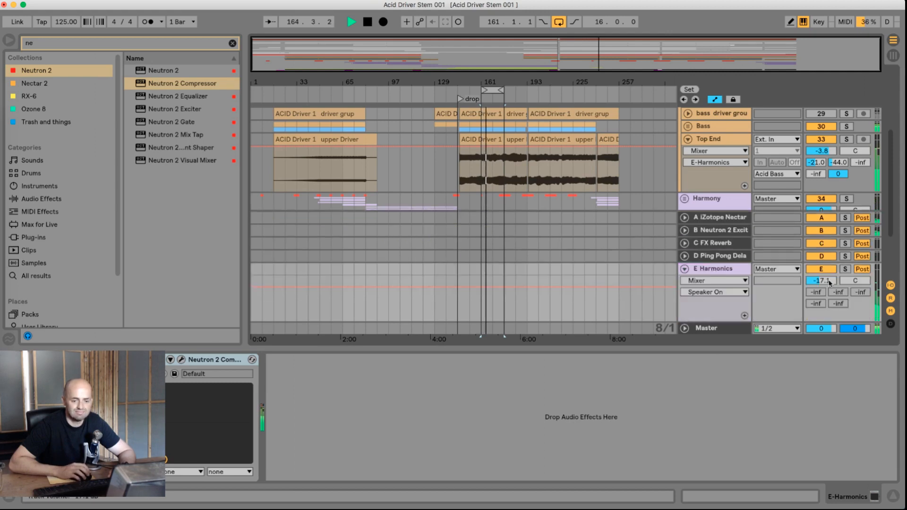
left_click(685, 269)
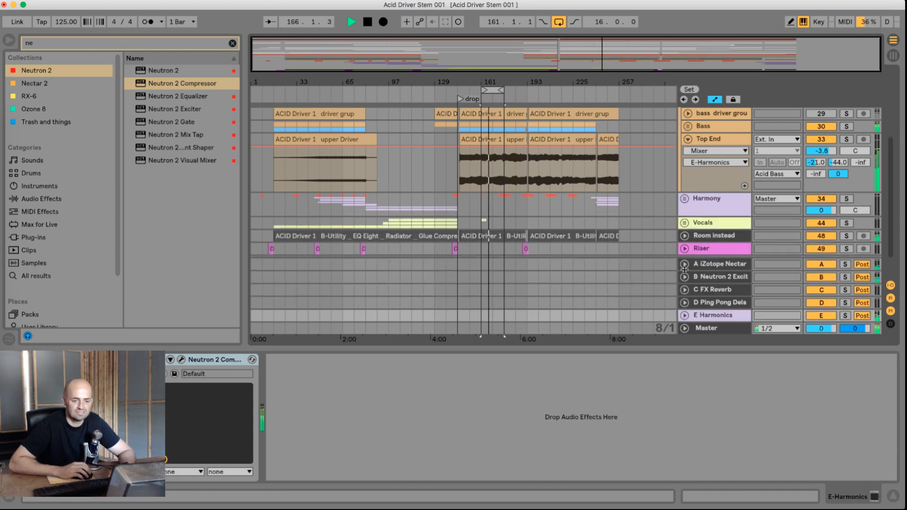
Show the Master's devices, lower the Harmonics return's volume to about -19.2 dB, and fold the return.
left_click(719, 328)
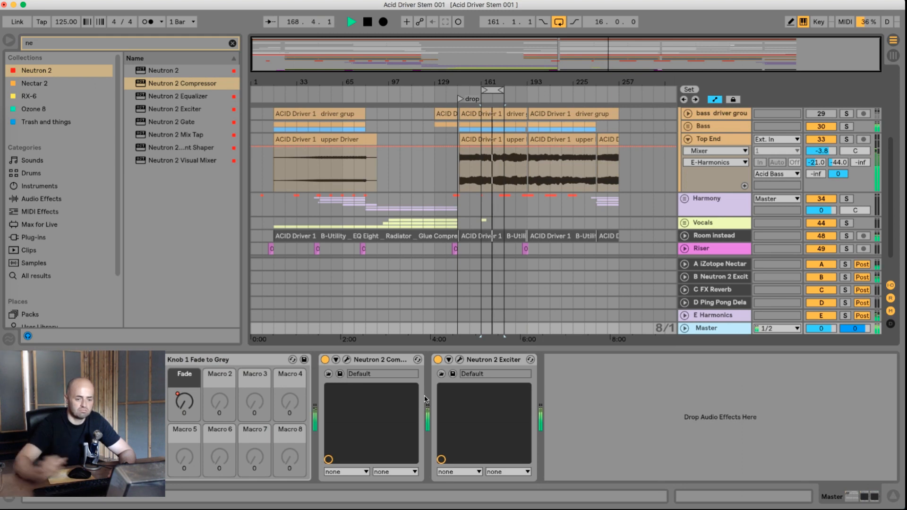
left_click(684, 316)
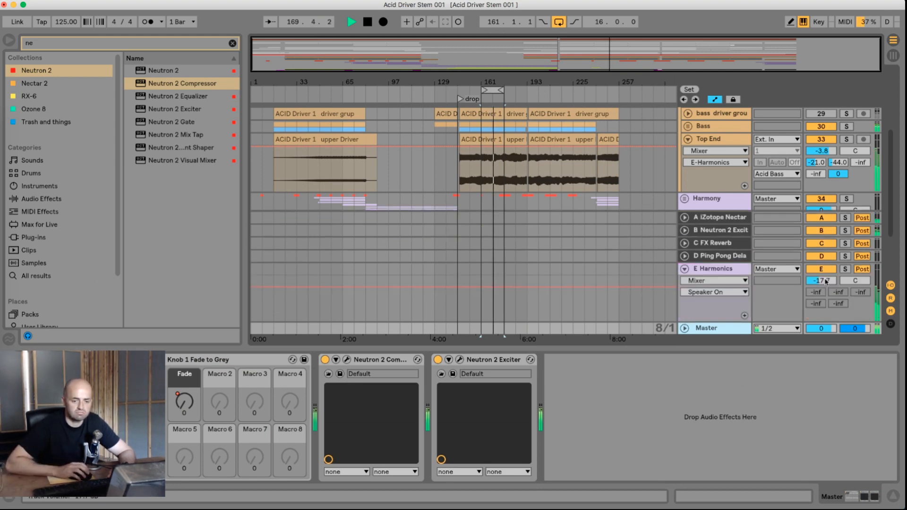
left_click_drag(829, 282, 828, 285)
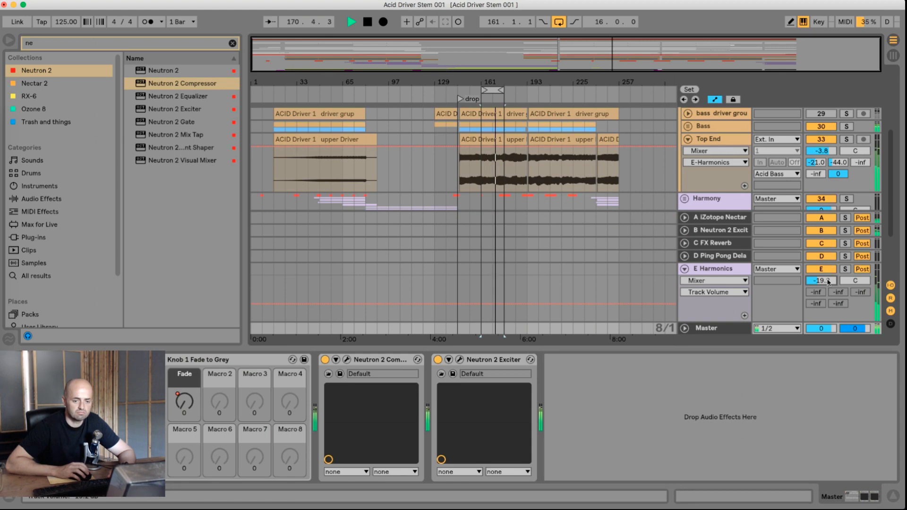
left_click(684, 269)
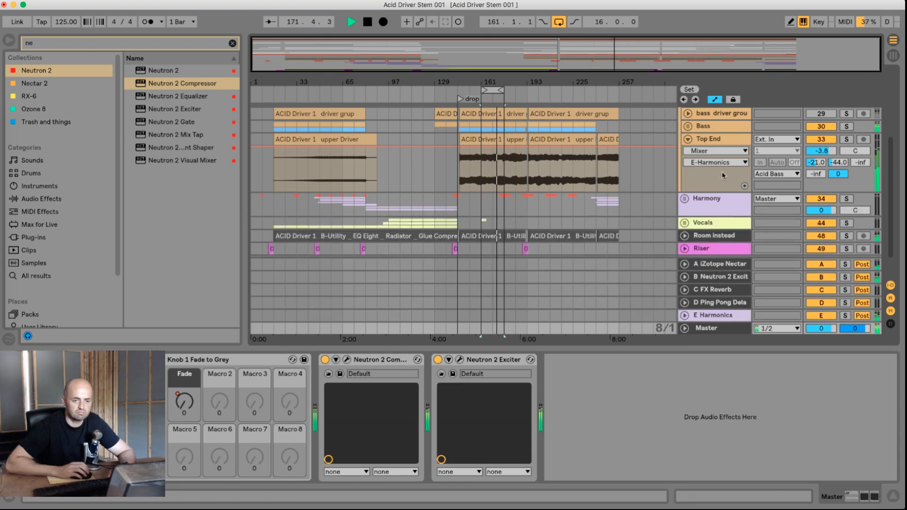
Lower the Top End track's volume by about 1 dB and fold the track.
left_click(827, 152)
left_click_drag(828, 154, 827, 157)
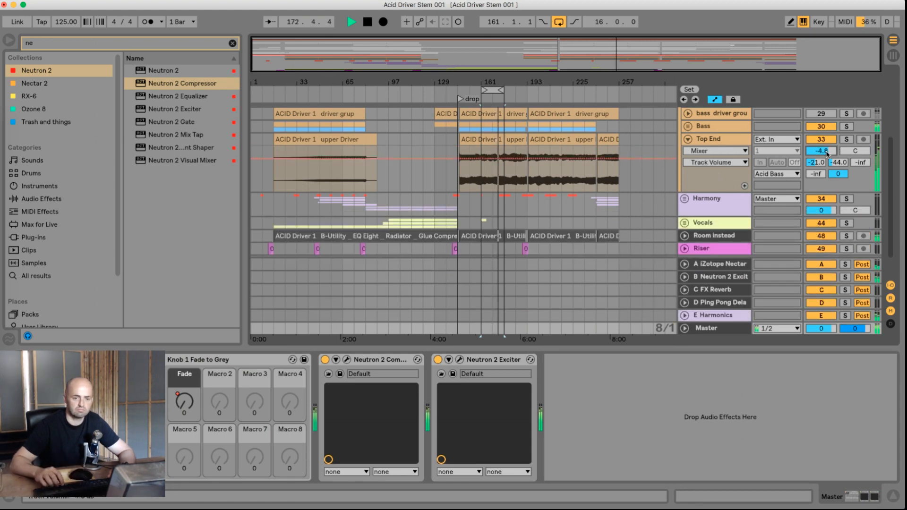
left_click(685, 138)
scroll(686, 130, "up", 3)
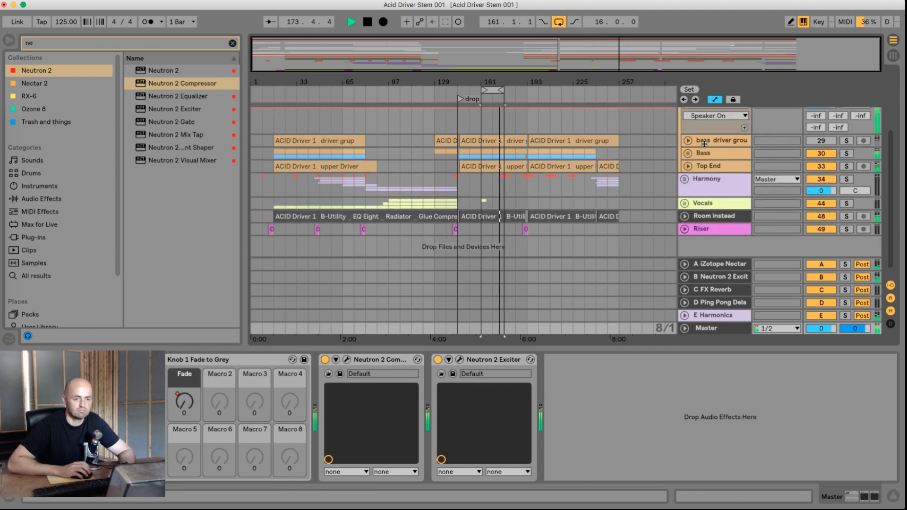
Fold the Acid Bass group and stop playback.
left_click(686, 120)
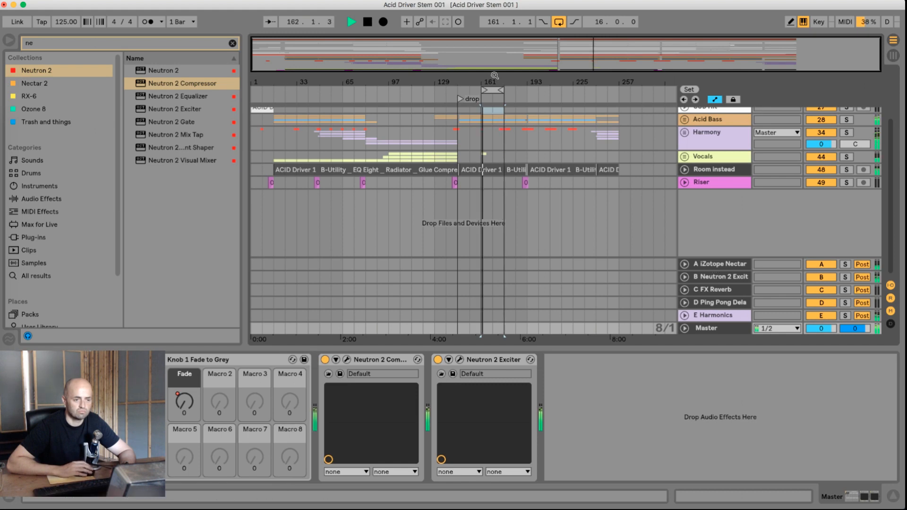
key("space")
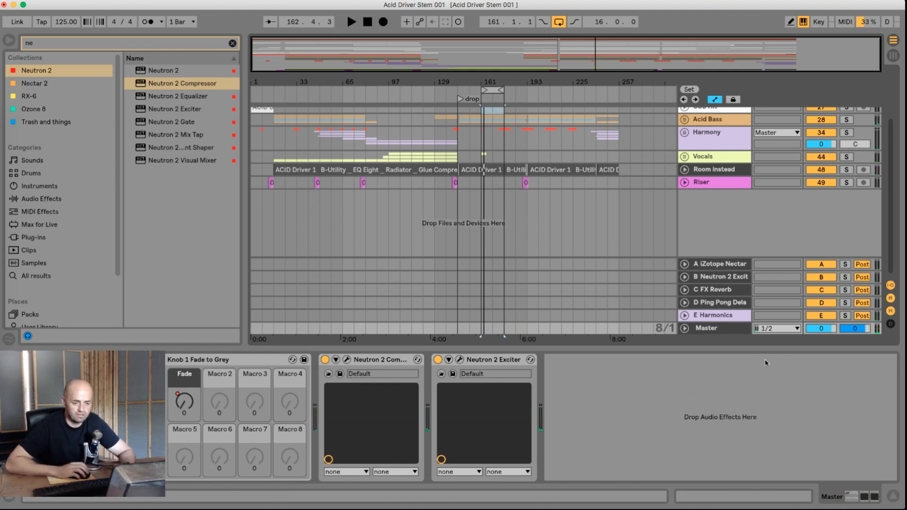
Map the Harmonics return's activator to the q key, matching the key mapping of the Master's two Neutron 2 devices.
left_click(724, 333)
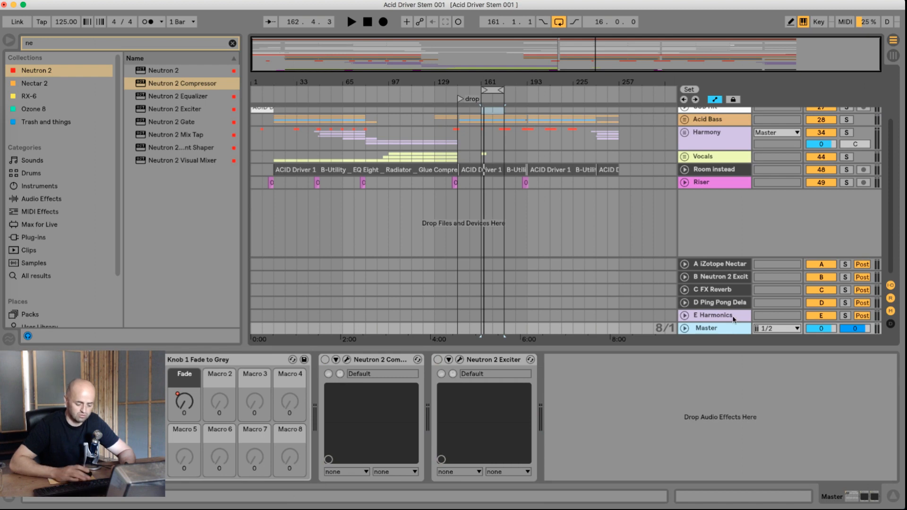
key("super+k")
left_click(816, 316)
key("e")
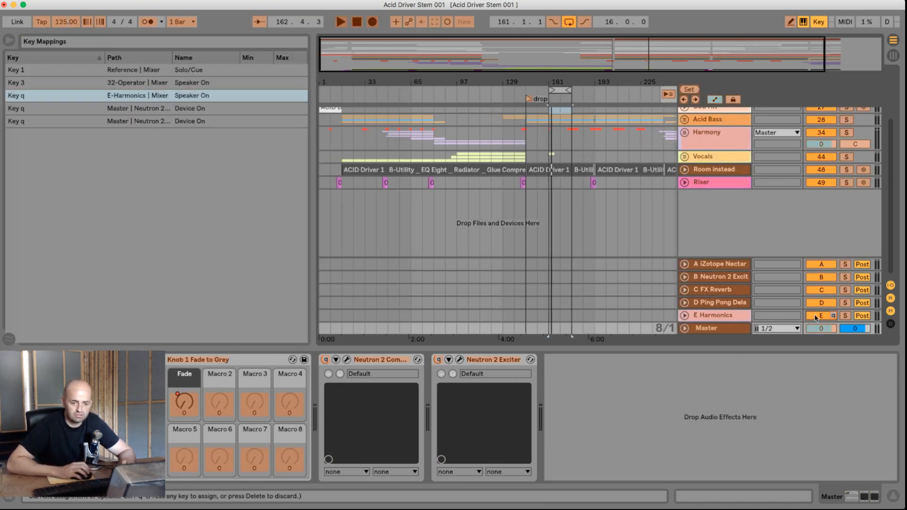
key("super+k")
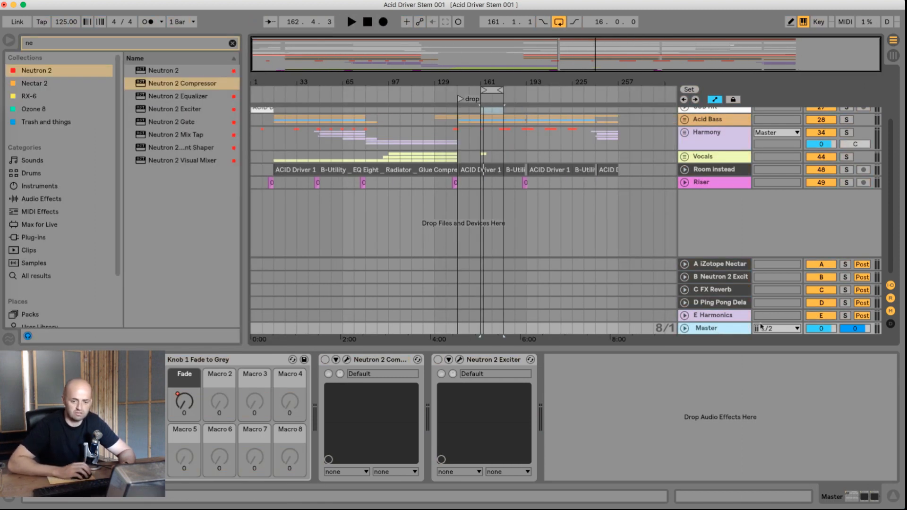
Synchronise the Harmonics return with the Master's Neutron 2 devices, play the loop, and compare the mix with them all off and on.
key("e")
key("space")
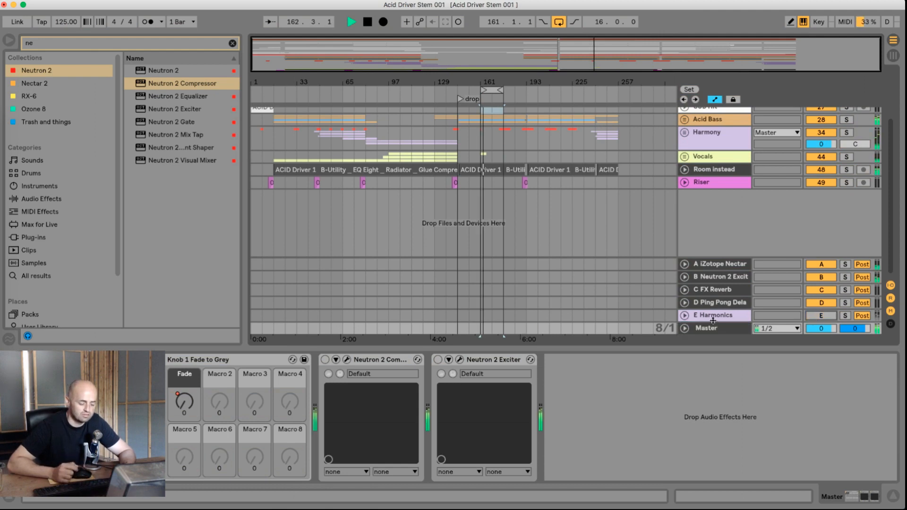
key("e")
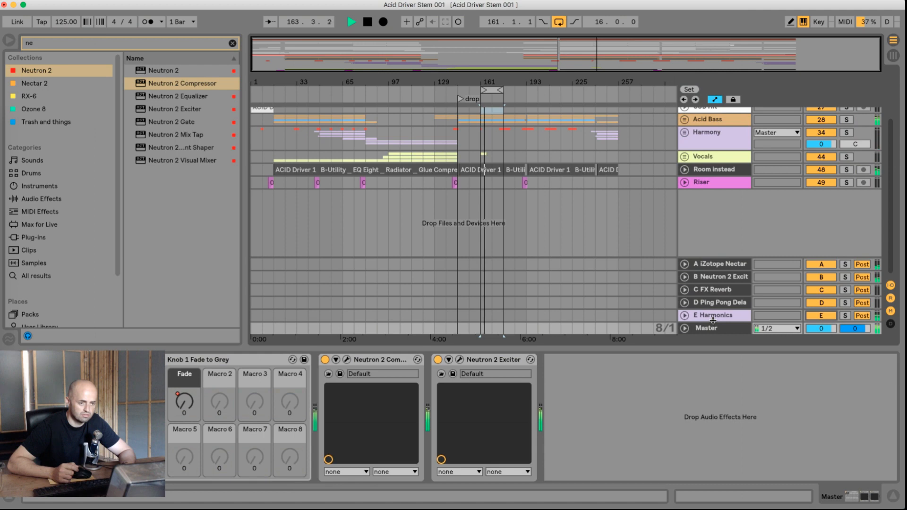
key("e")
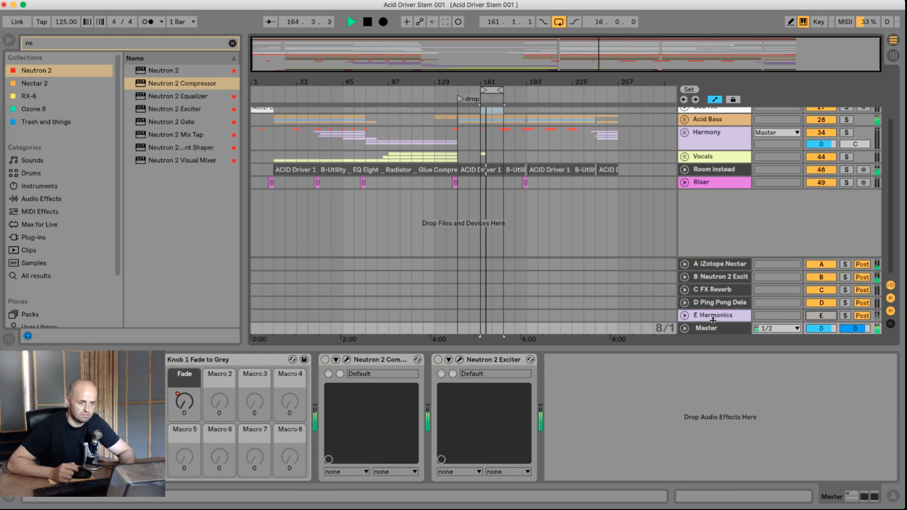
key("e")
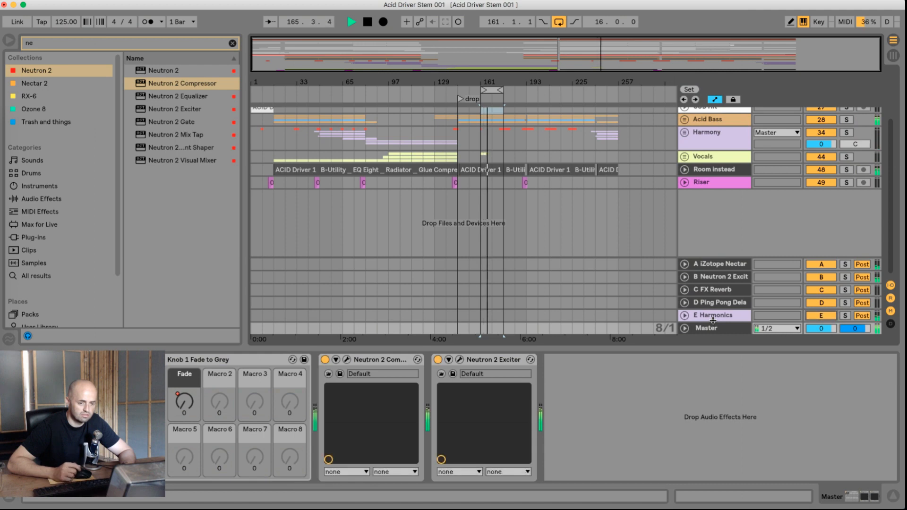
key("e")
key("e")
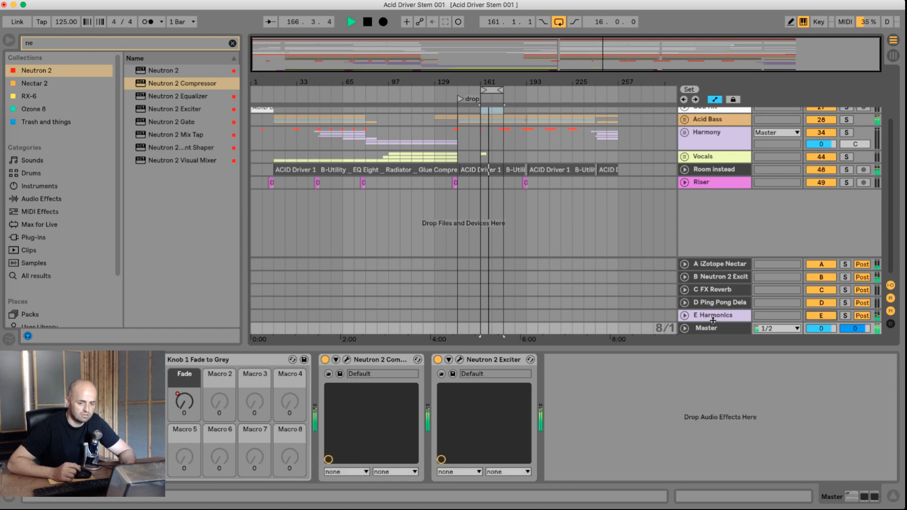
key("e")
key("e")
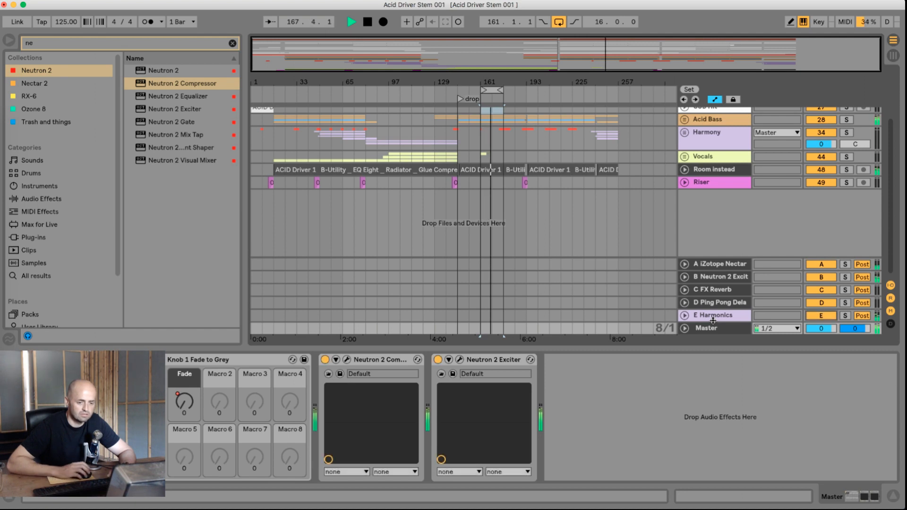
Lower the Harmonics return's volume to about -21.7 dB, compare it off and on, and fold the return.
left_click(684, 315)
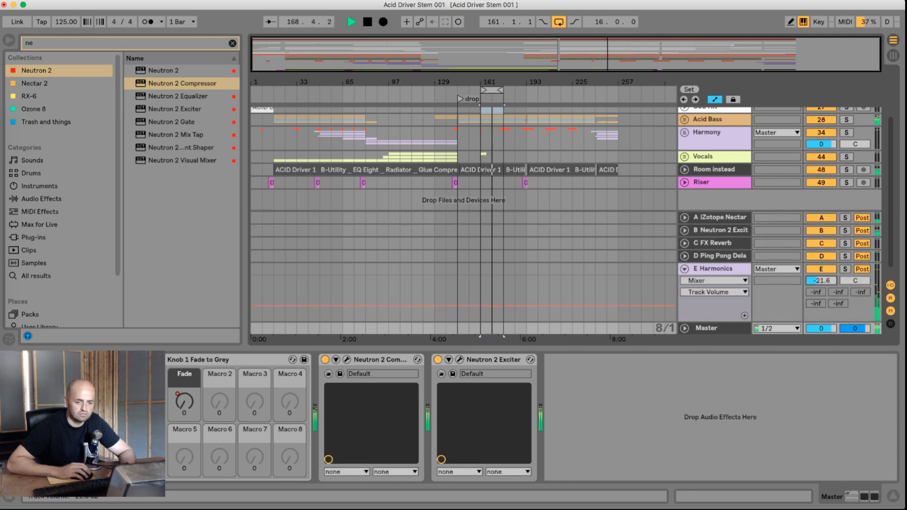
left_click(723, 269)
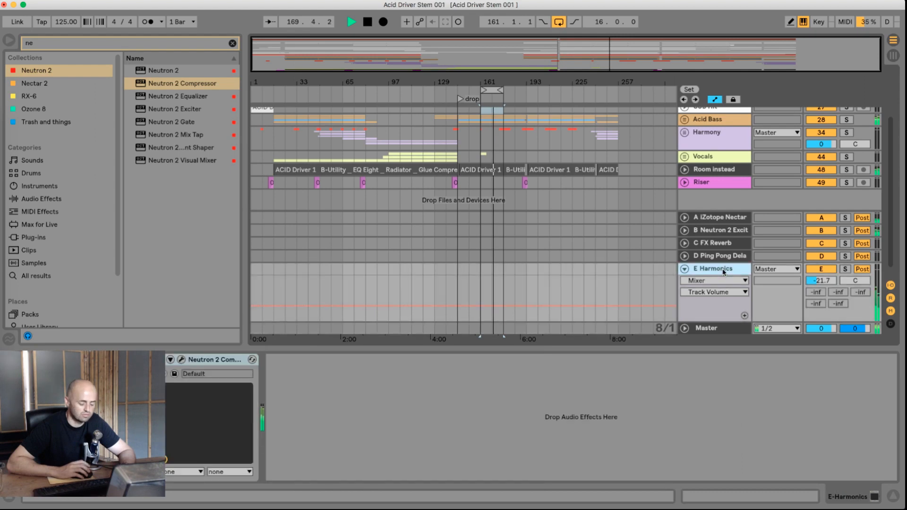
key("0")
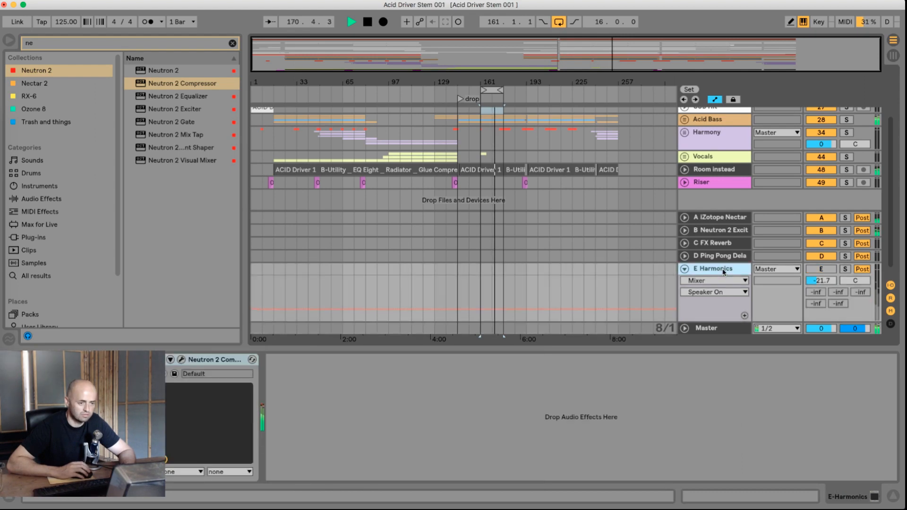
key("0")
left_click(685, 269)
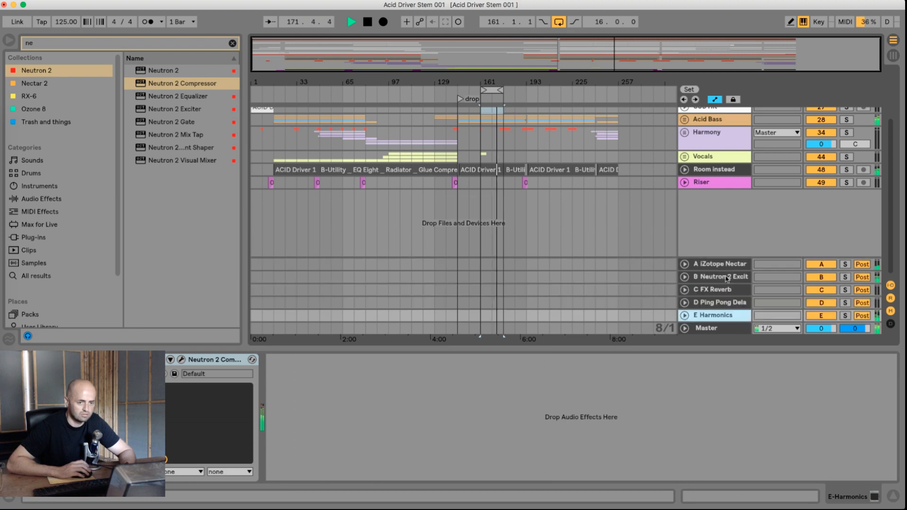
Check the Top End track's volume inside the Acid Bass group, fold the track and group, and stop playback.
scroll(727, 279, "up", 2)
left_click(685, 147)
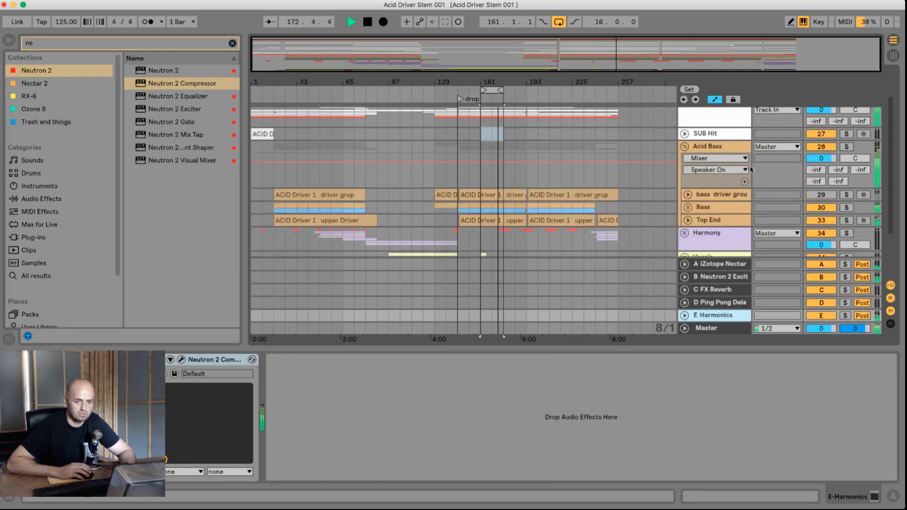
left_click(688, 220)
scroll(709, 213, "down", 1)
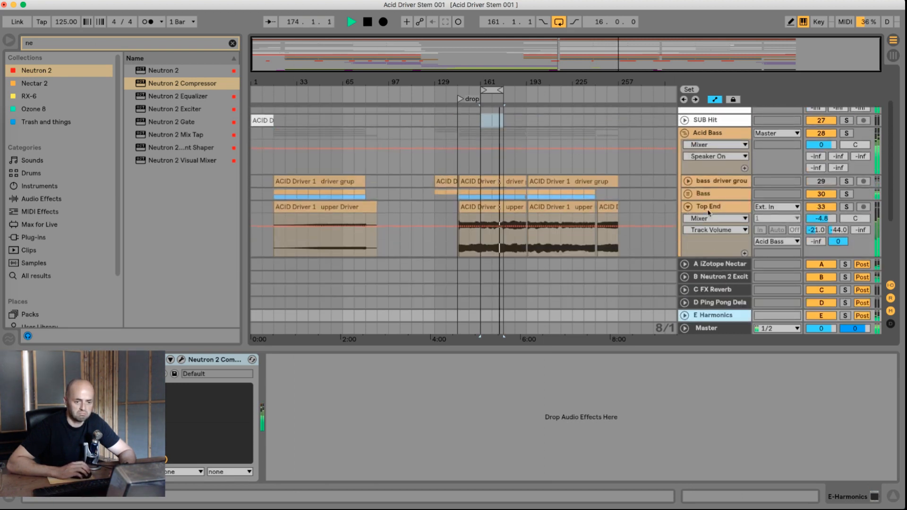
left_click(688, 207)
key("space")
left_click(685, 133)
scroll(741, 211, "up", 4)
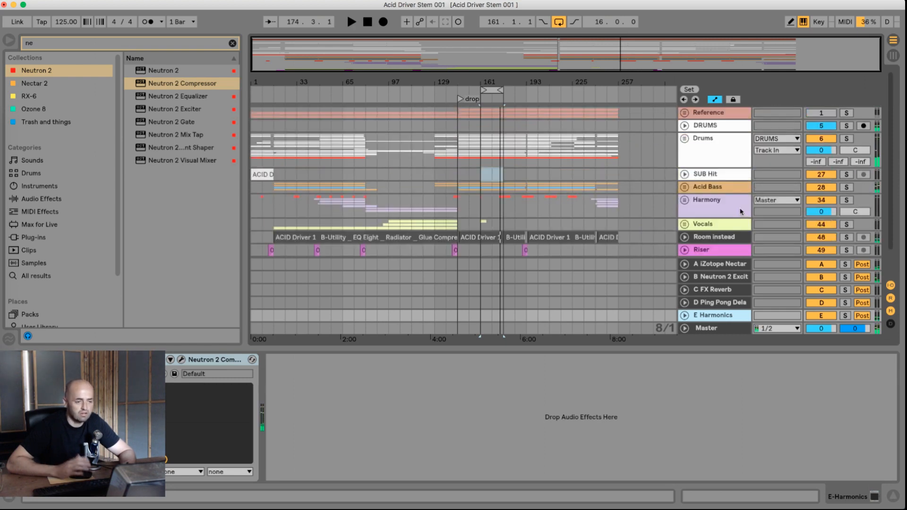
left_click(713, 333)
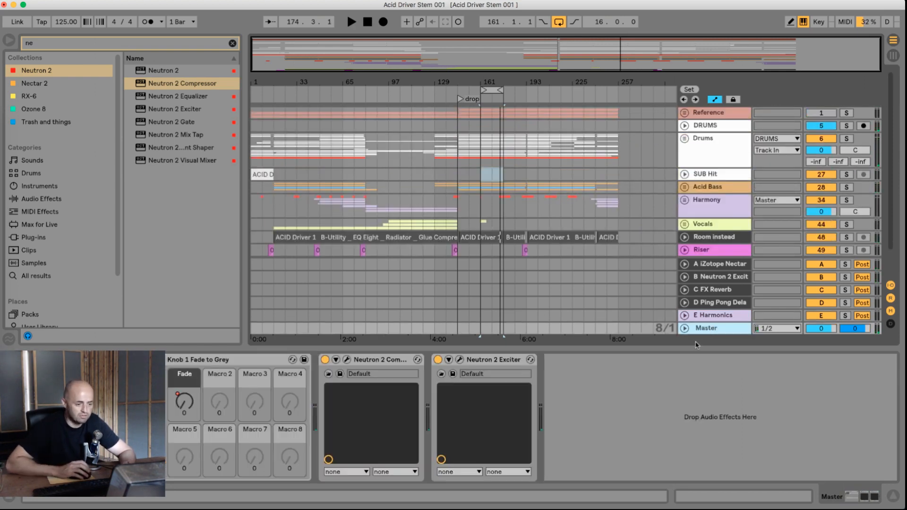
left_click(368, 361)
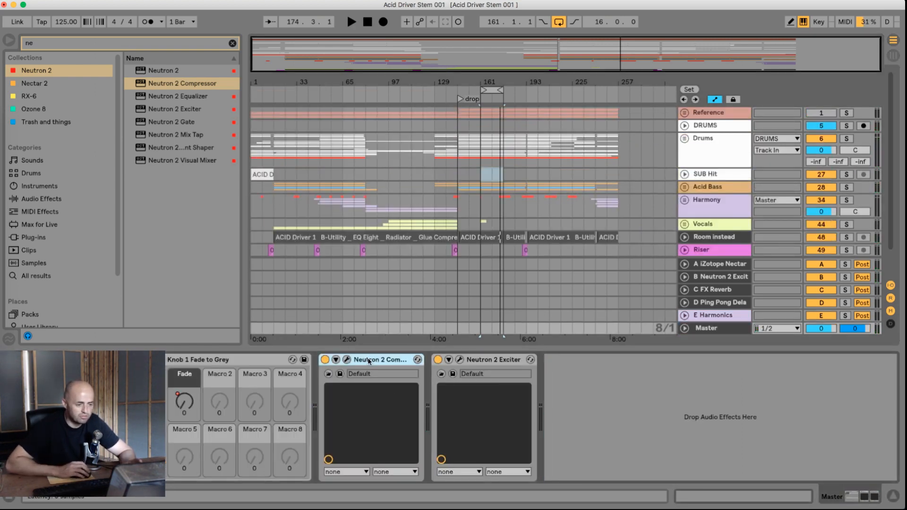
left_click(512, 367)
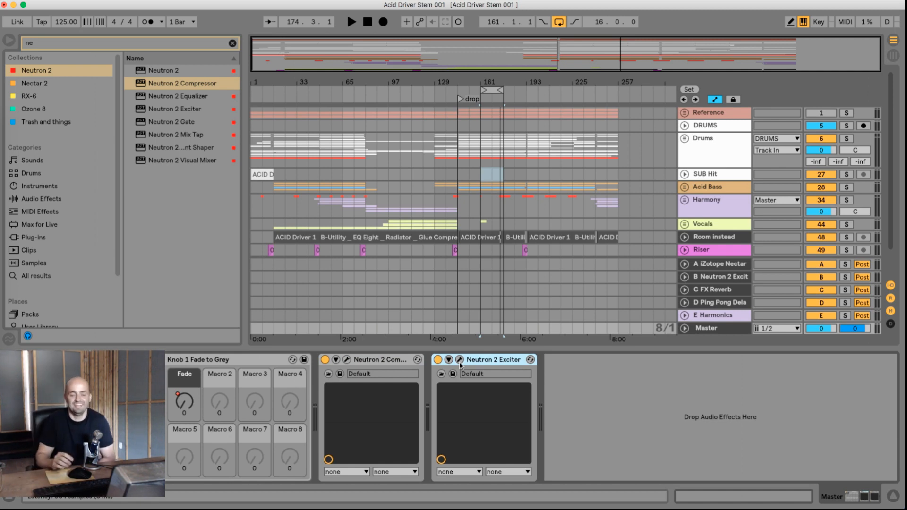
Extend the loop over the whole arrangement, starting at bar 1 with a length of 264 bars.
scroll(614, 194, "down", 2)
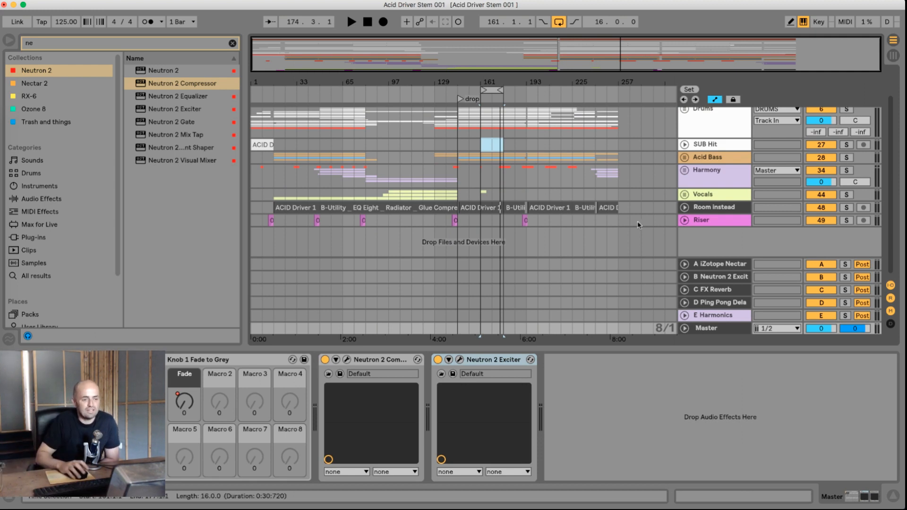
left_click_drag(481, 89, 253, 90)
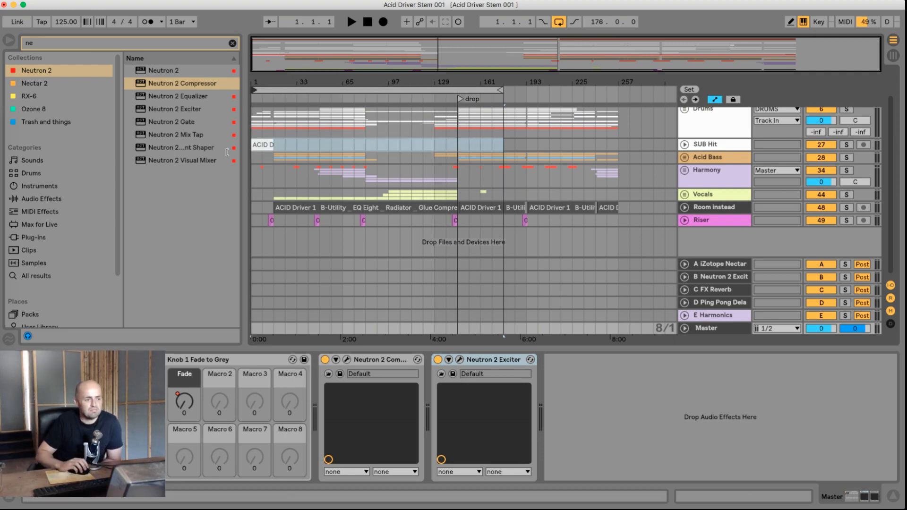
left_click_drag(501, 90, 629, 90)
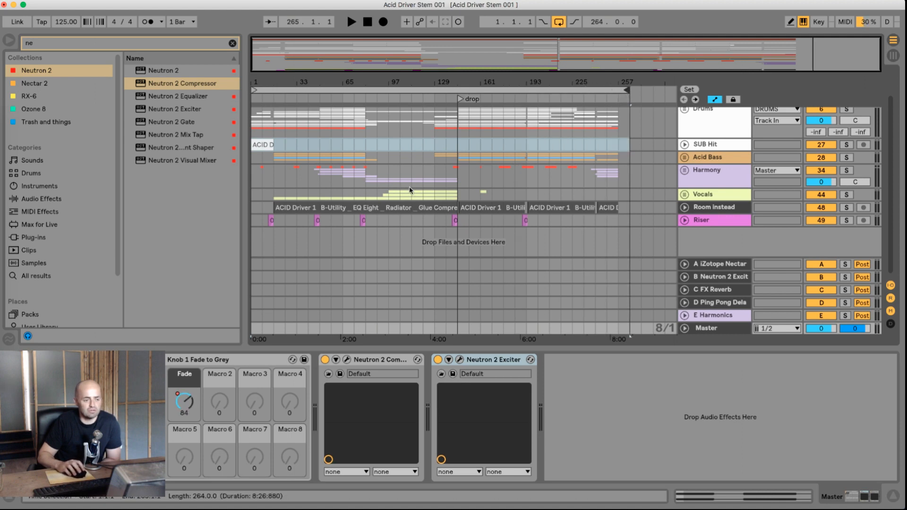
Play the arrangement briefly from bar 65 on the Harmony track and stop playback.
left_click(343, 174)
key("space")
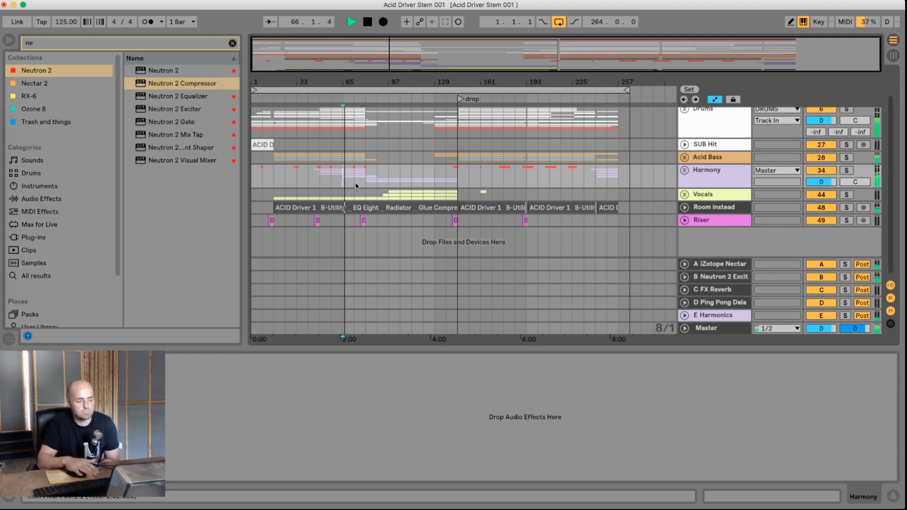
key("space")
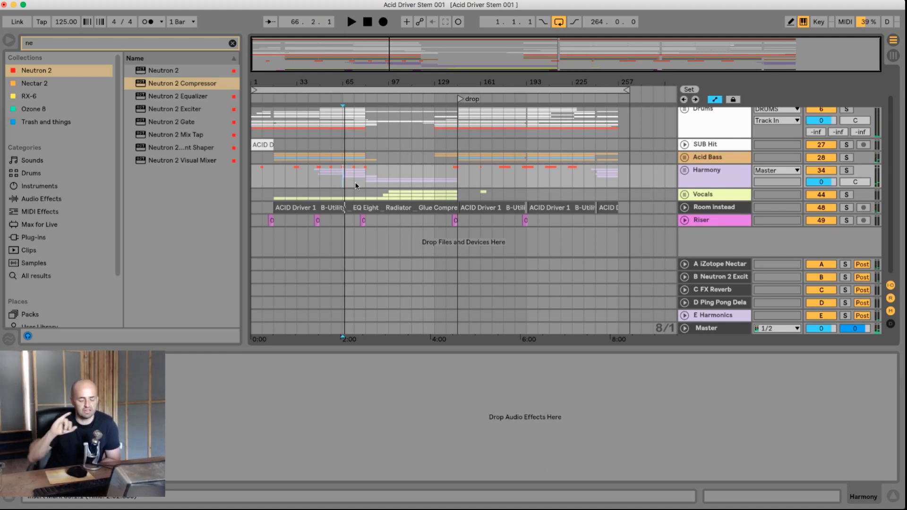